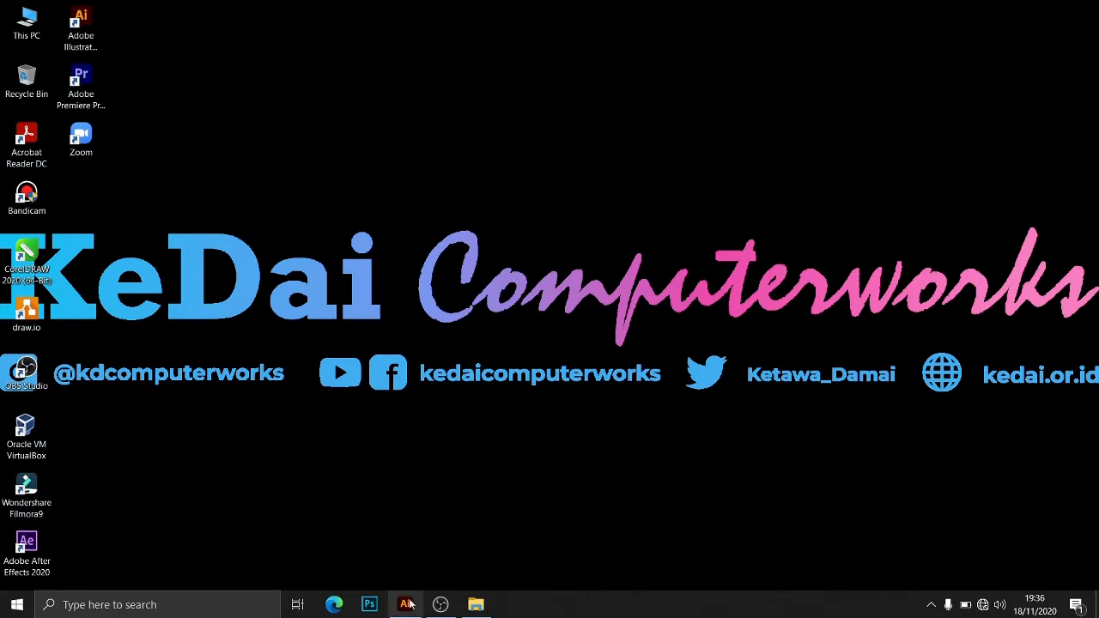
Step: Switch to Illustrator and draw a 1080 × 1080 px rectangle covering the whole artboard
left_click(404, 604)
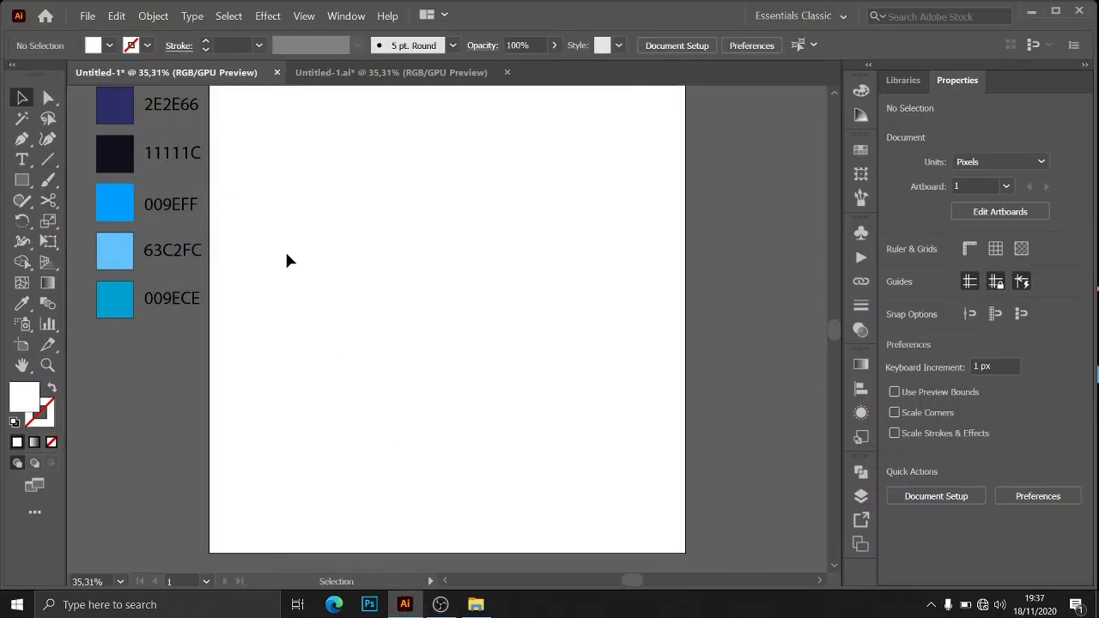
scroll(216, 298, "up", 1)
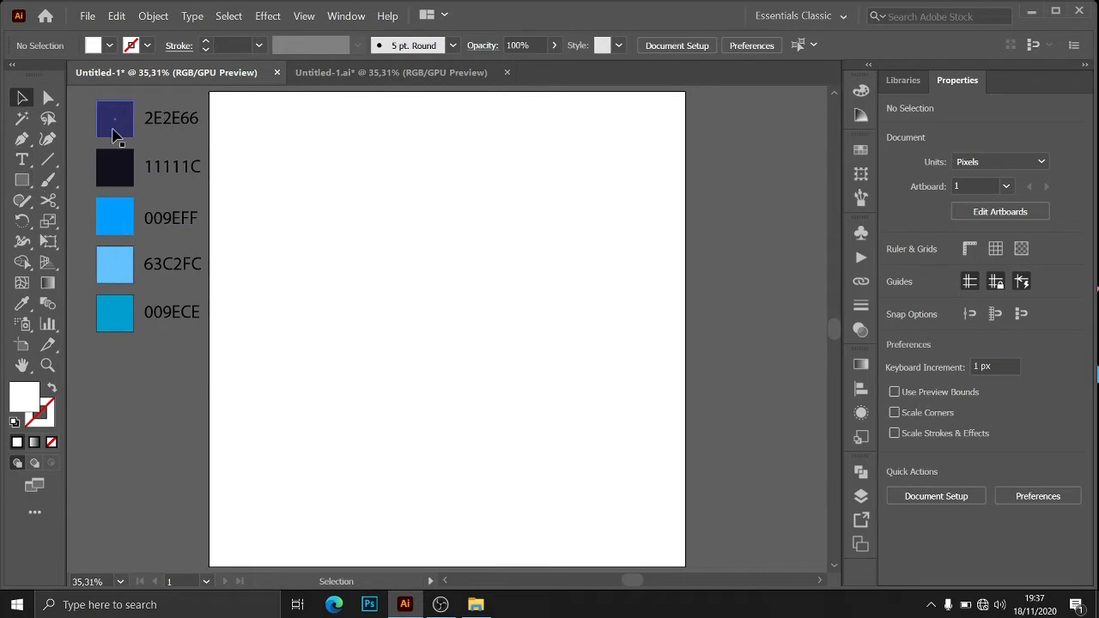
left_click(18, 181)
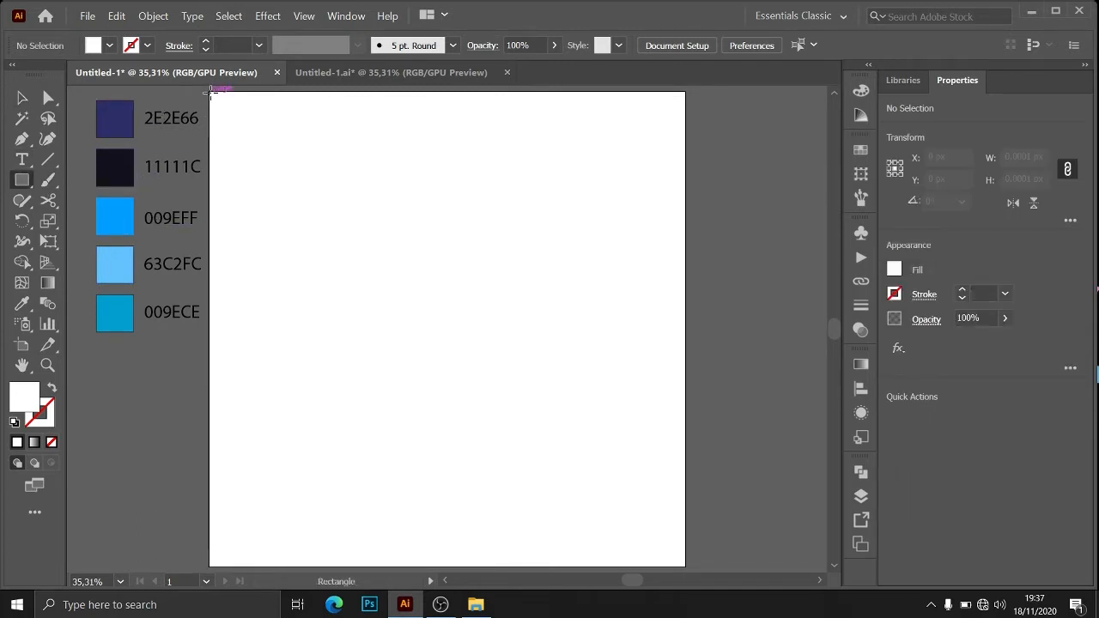
left_click_drag(209, 89, 685, 521)
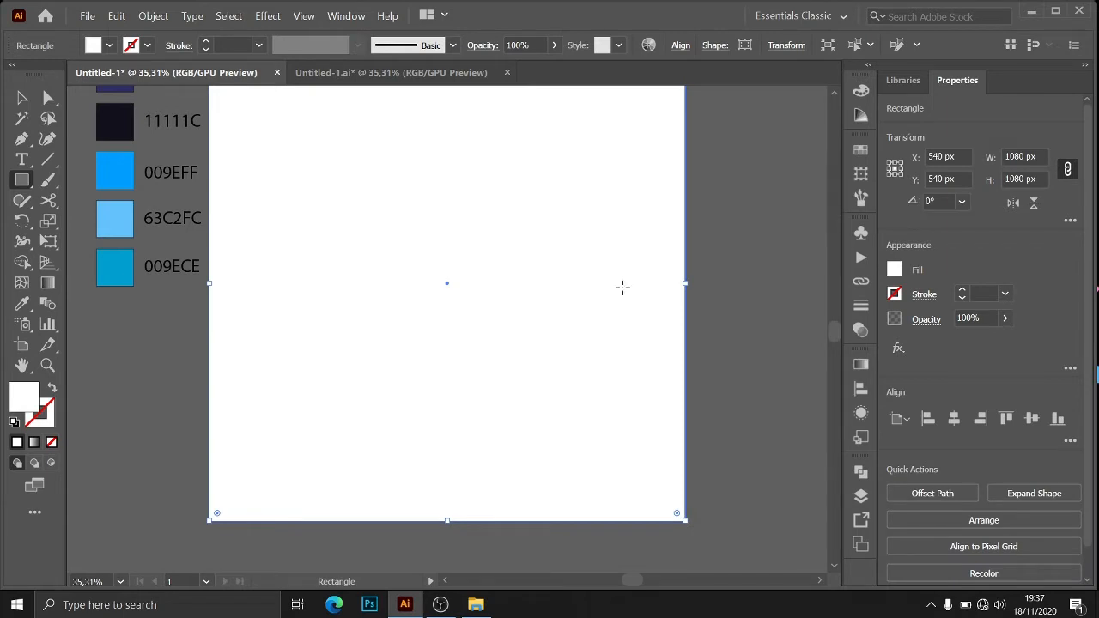
Step: Fill the rectangle with a radial gradient and sample the 2E2E66 swatch for its inner colour stop
left_click(35, 442)
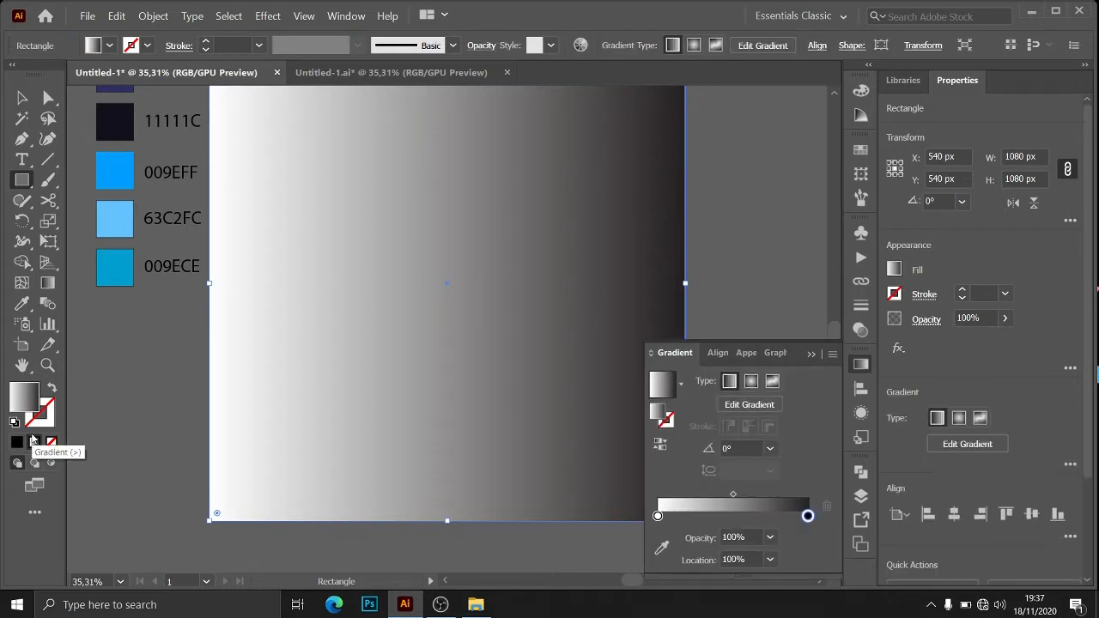
left_click(751, 381)
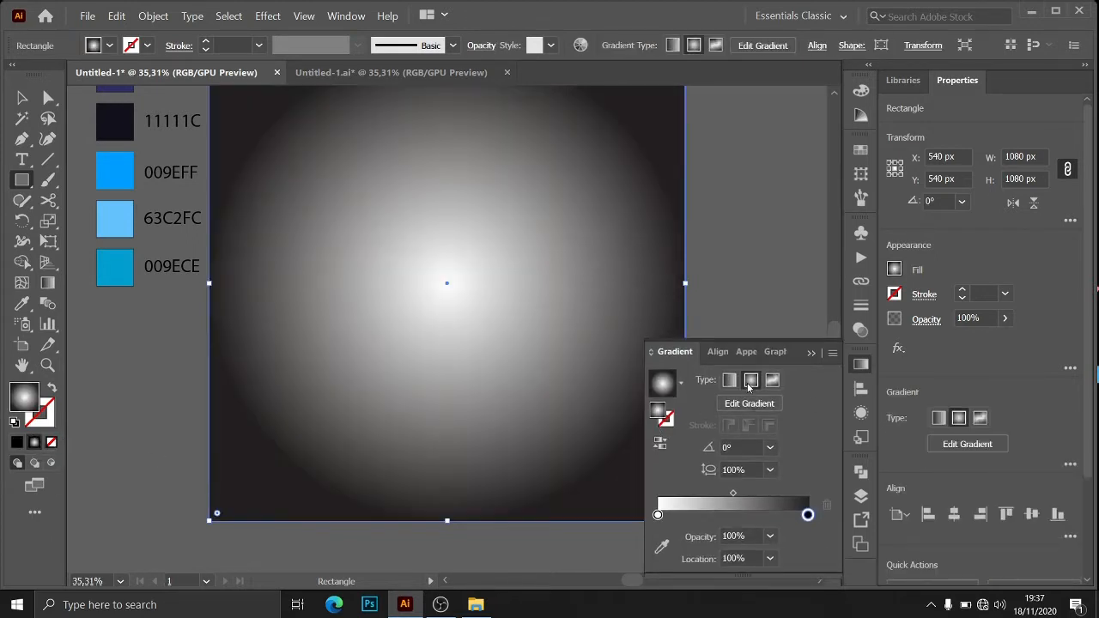
left_click(657, 515)
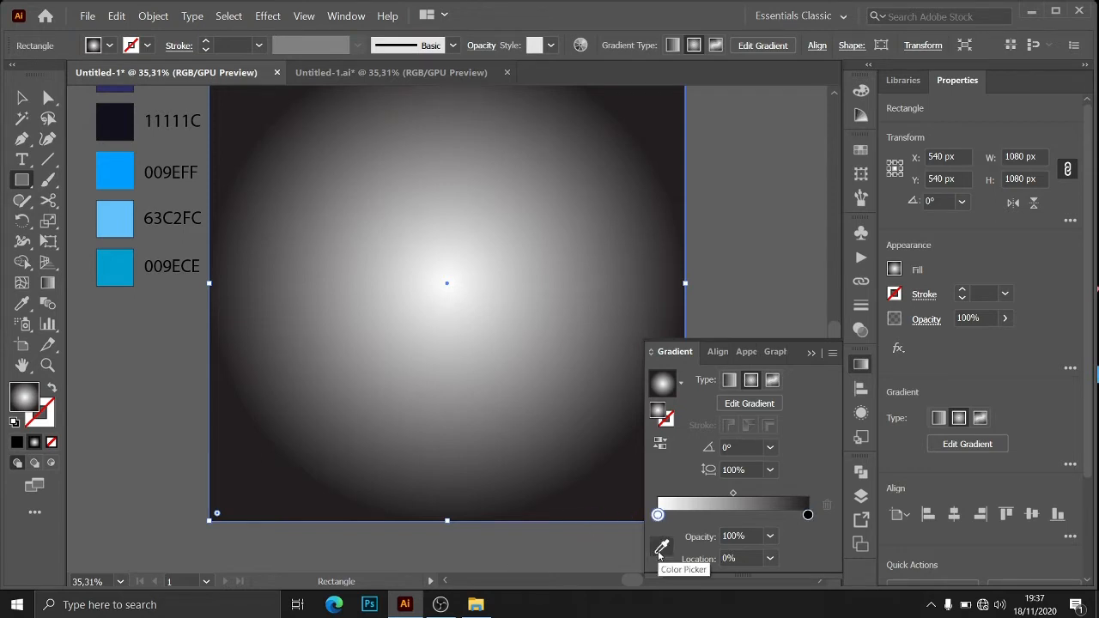
left_click(661, 550)
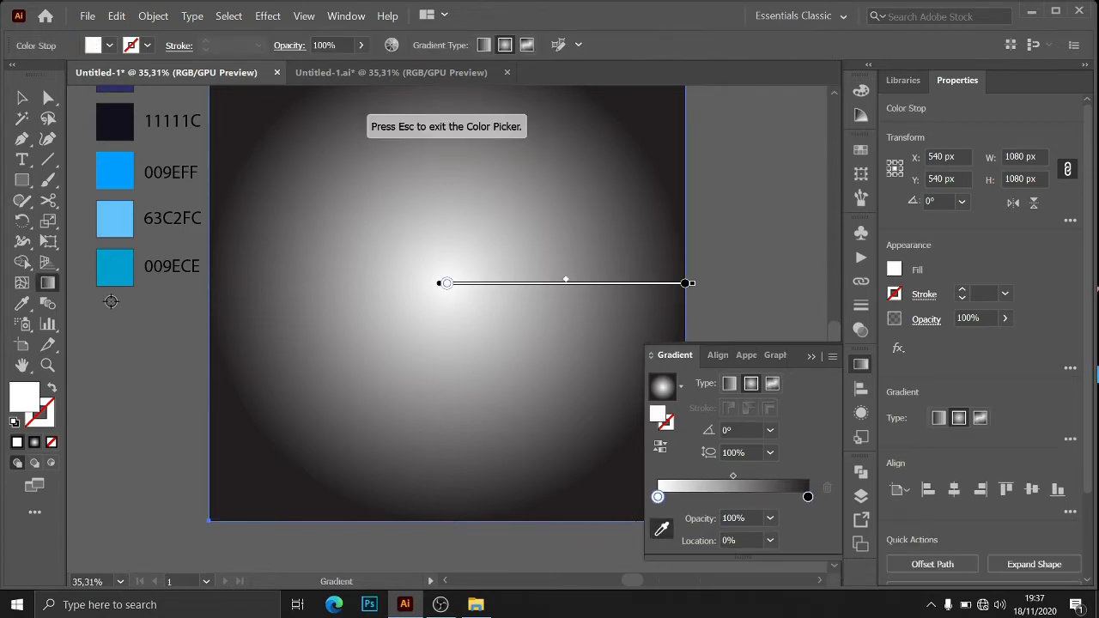
scroll(129, 119, "up", 1)
scroll(128, 119, "up", 1)
left_click(128, 113)
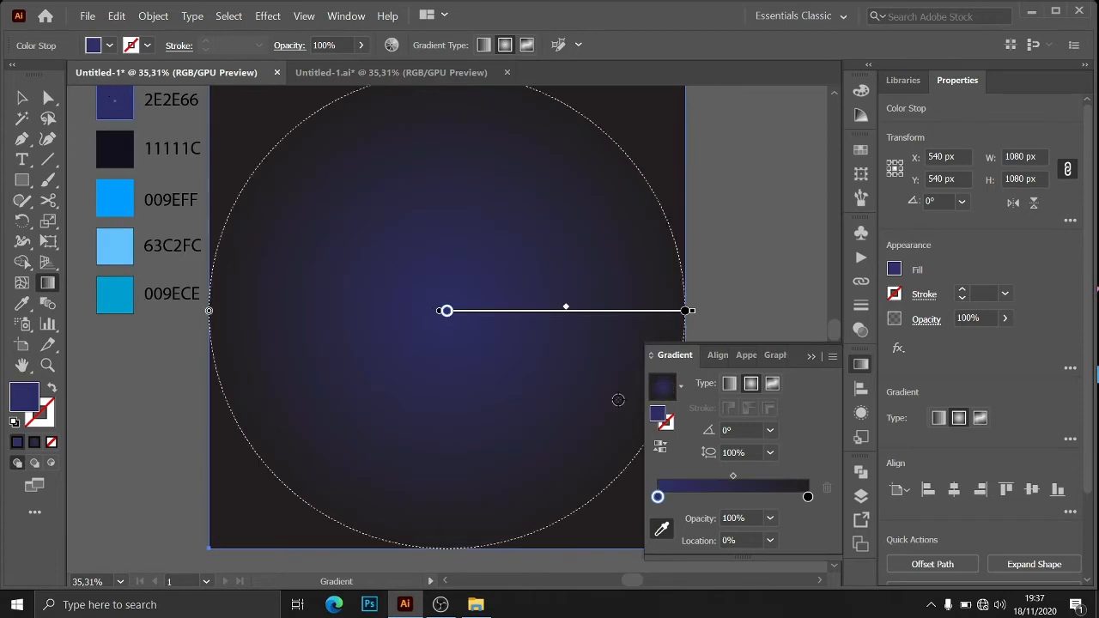
Step: Sample the 11111C swatch for the gradient's outer colour stop and finish editing the gradient
left_click(807, 495)
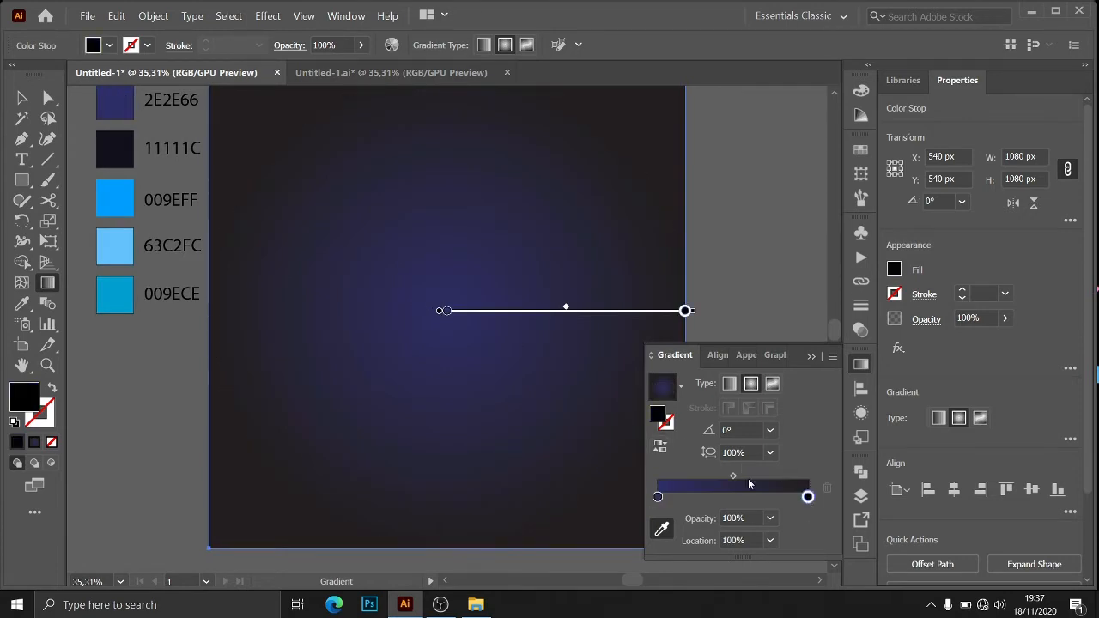
left_click(117, 155)
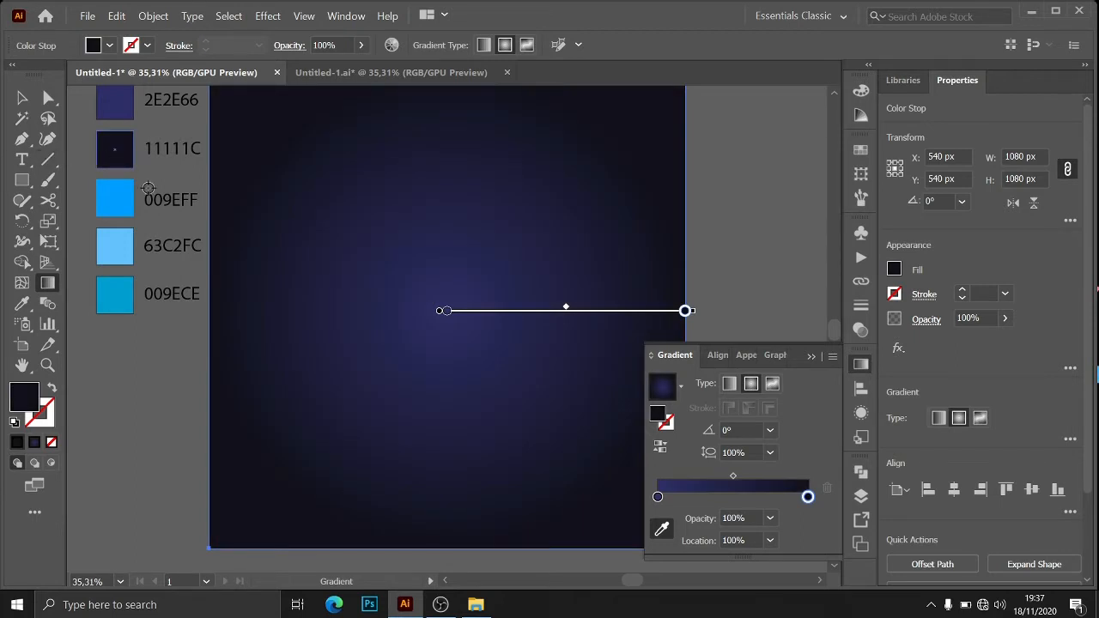
left_click(23, 97)
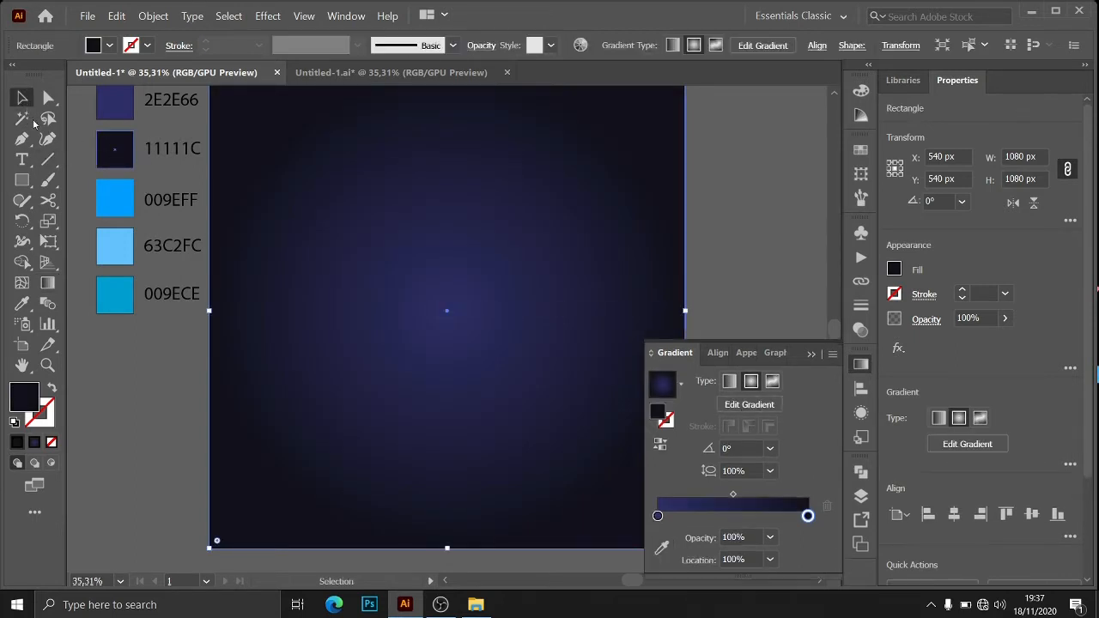
left_click(862, 364)
scroll(318, 289, "up", 2)
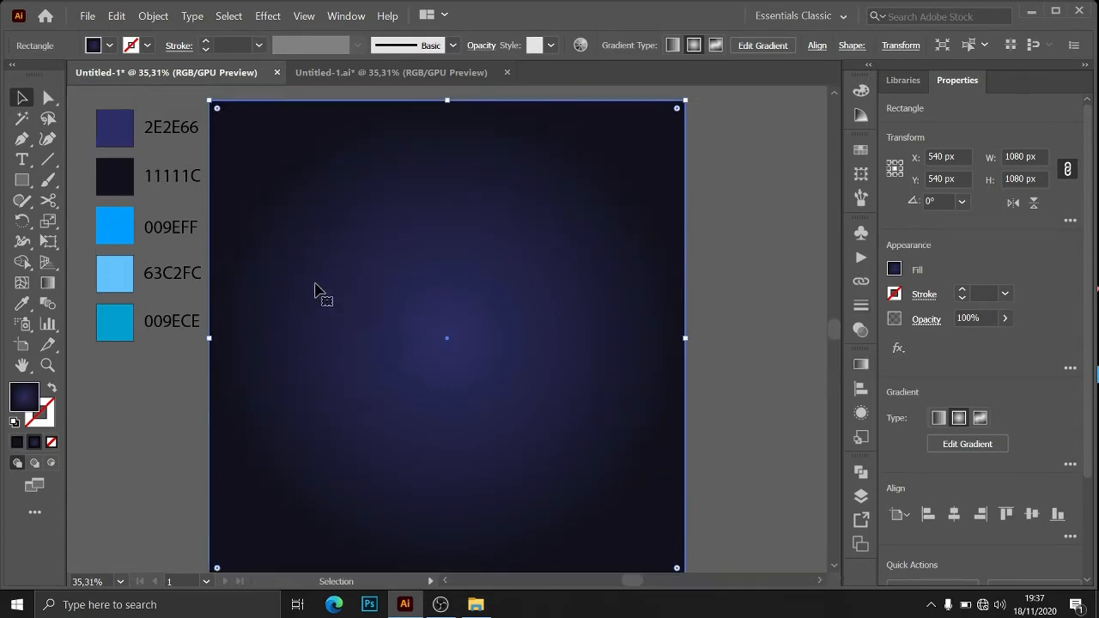
Step: Create a new layer above the background and lock Layer 1
left_click(861, 496)
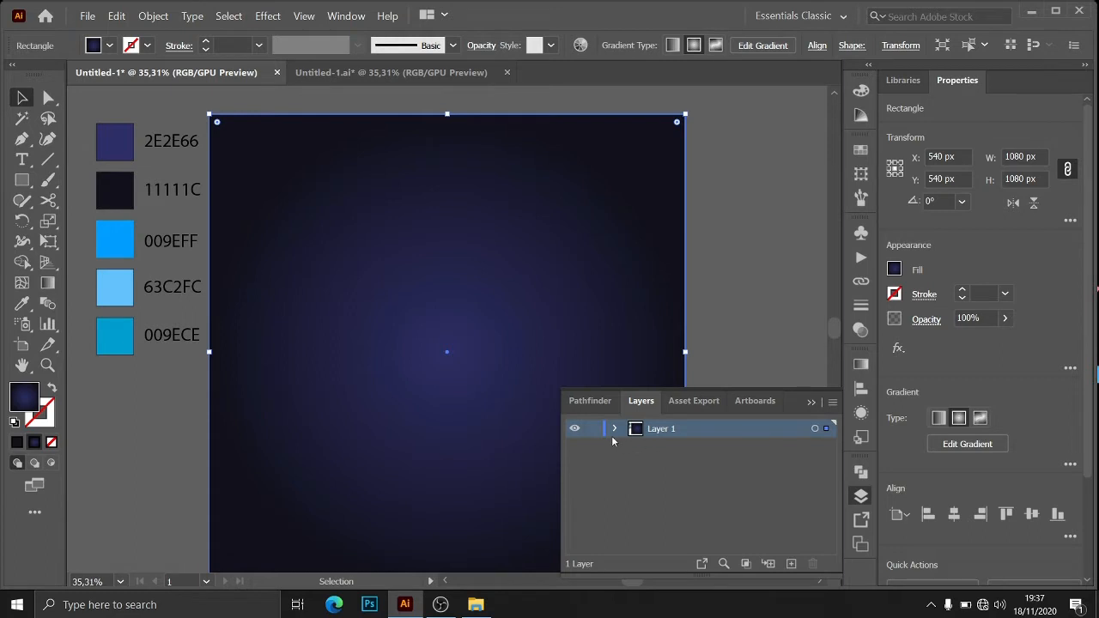
left_click(791, 564)
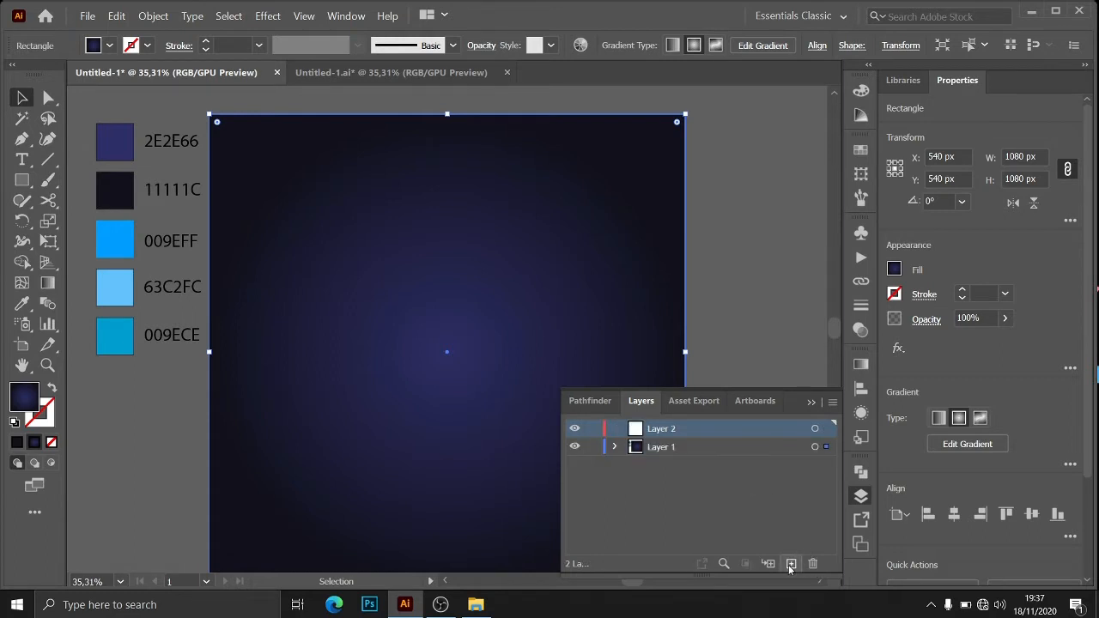
left_click(592, 448)
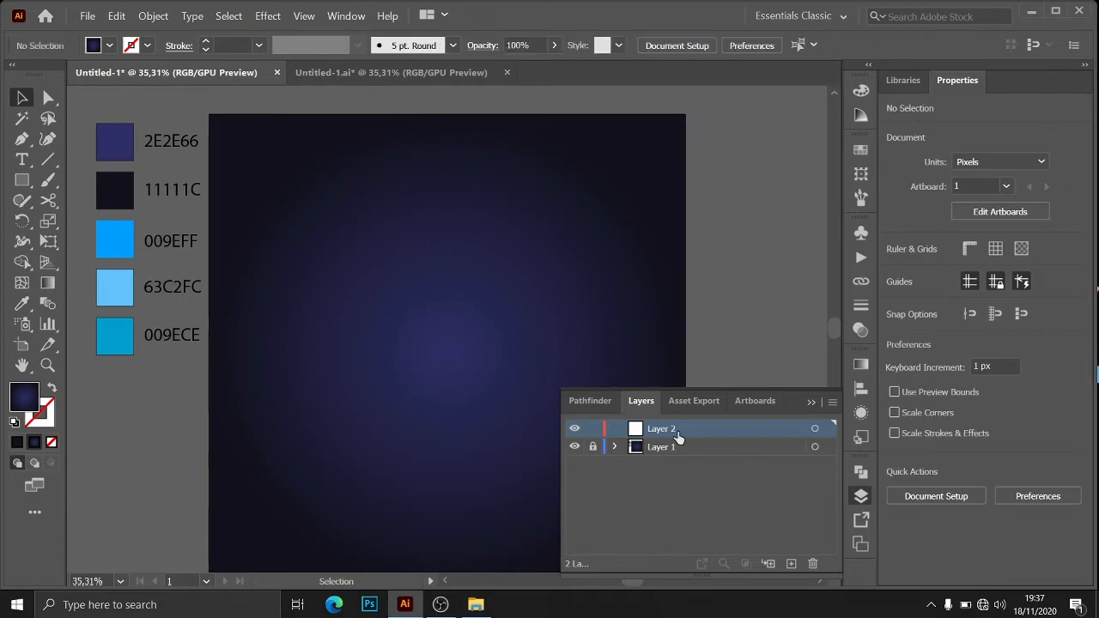
left_click(811, 403)
Step: Add the text "KDCW" and move it to about the middle of the artboard
scroll(558, 314, "down", 1)
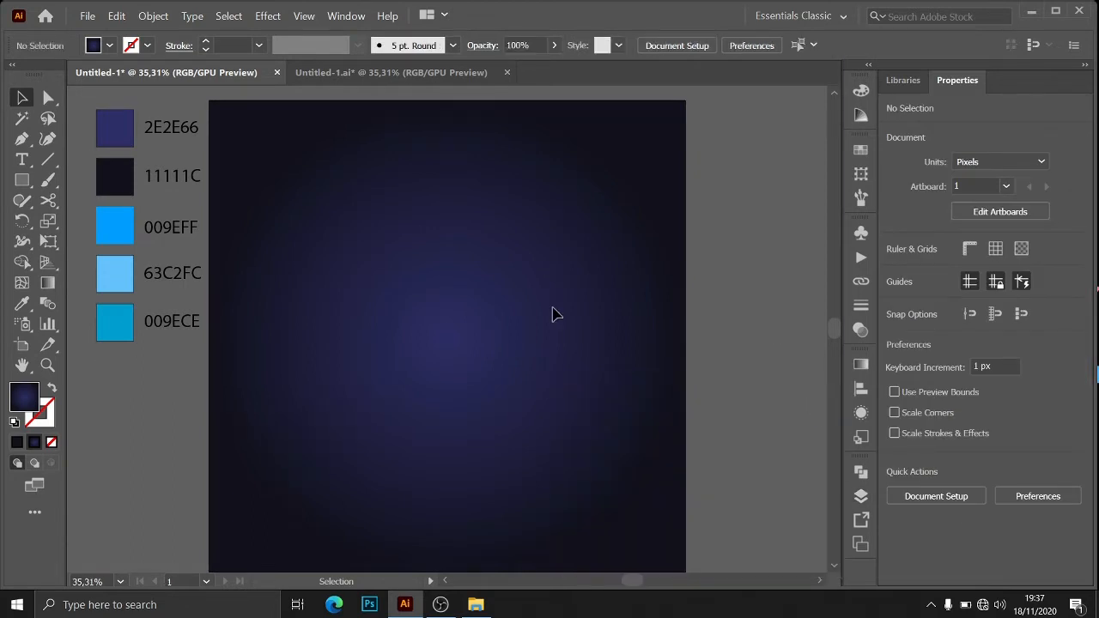
left_click(21, 160)
left_click(326, 248)
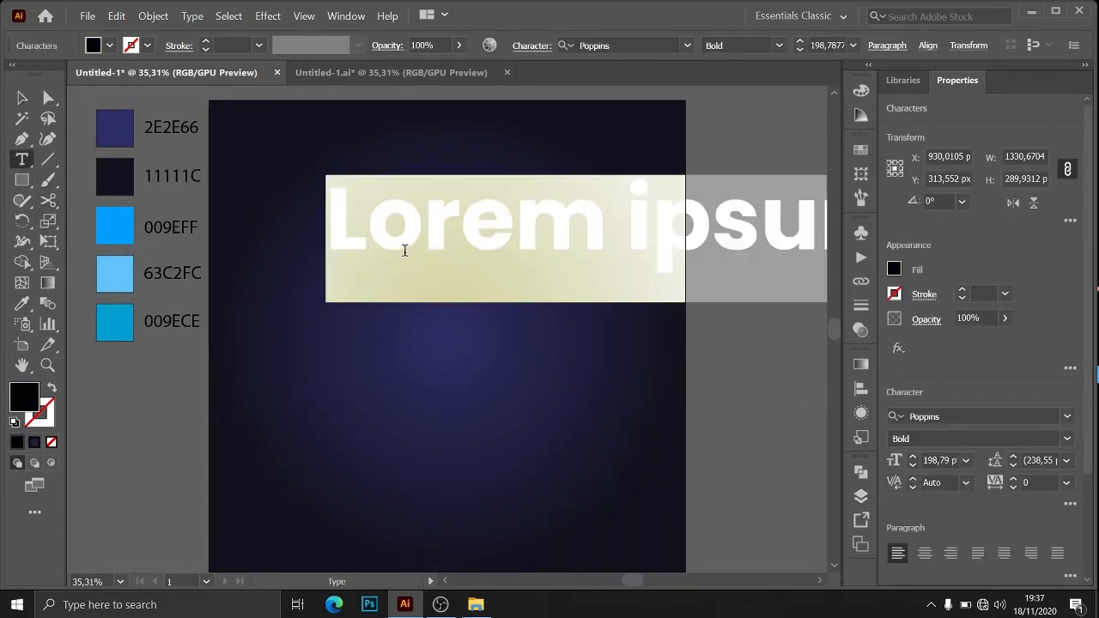
left_click(409, 204)
key("ctrl+a")
type("KDCW")
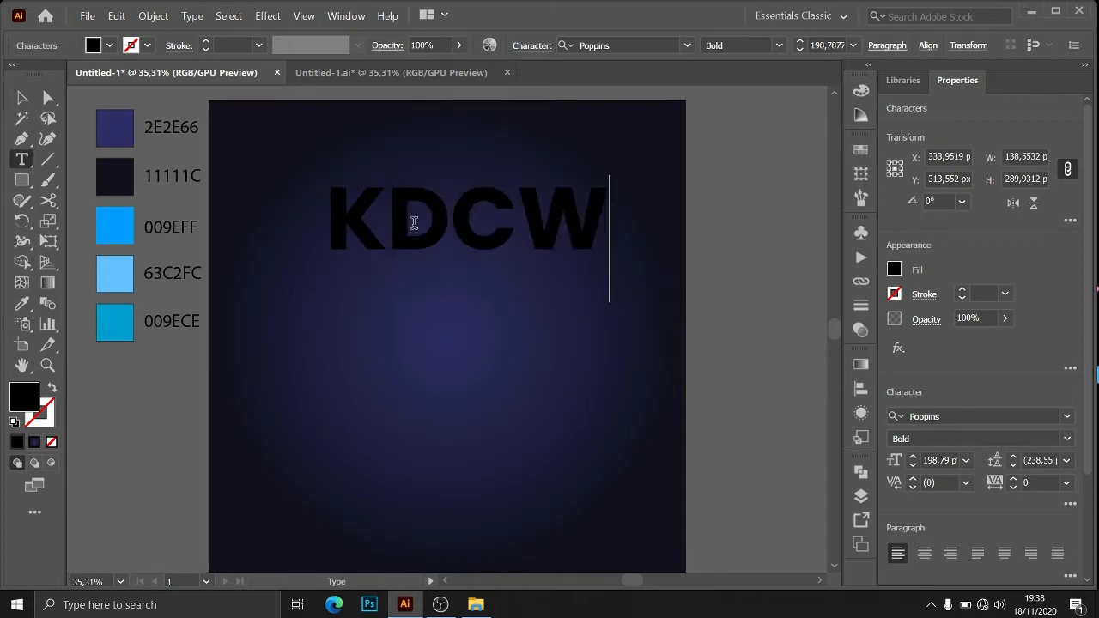
left_click(23, 99)
left_click_drag(499, 203, 491, 313)
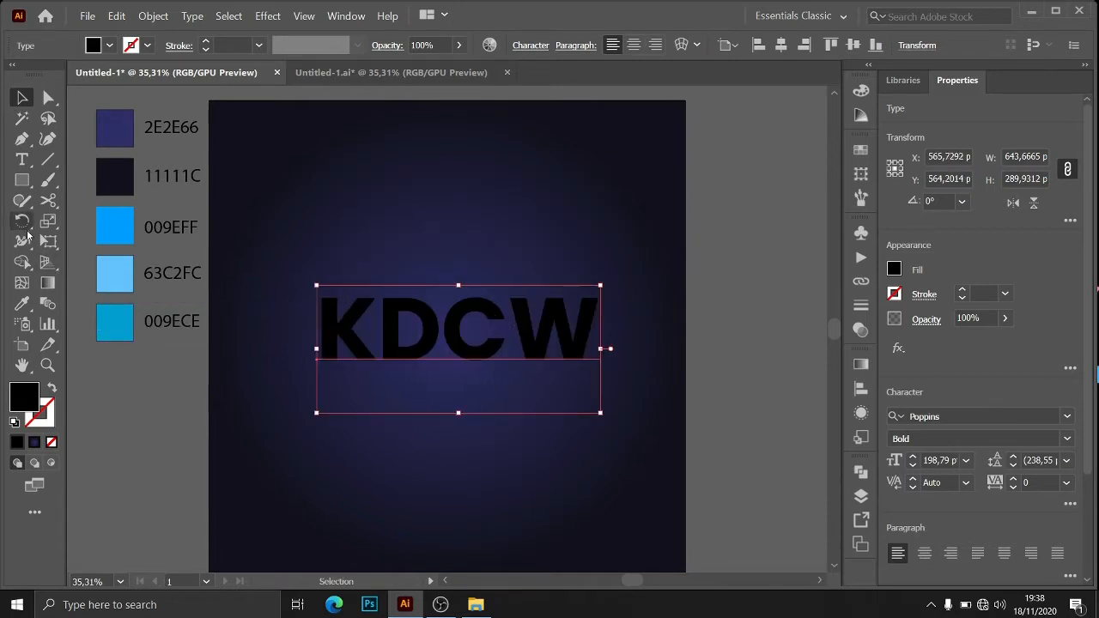
Step: Recolour the KDCW text by sampling the 009EFF swatch with the Eyedropper
left_click(24, 302)
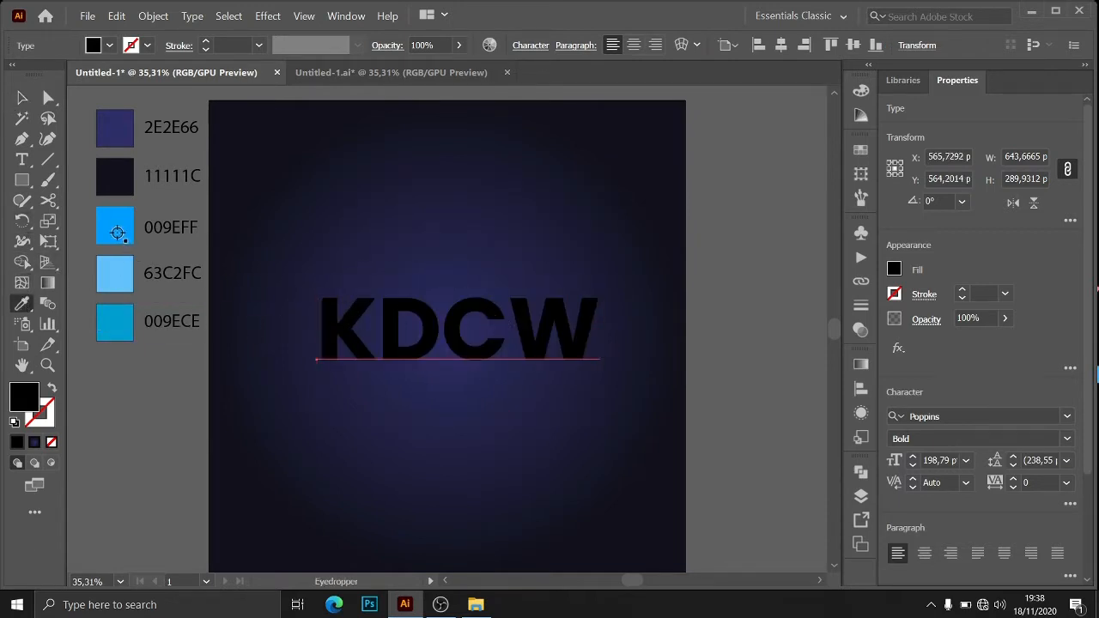
left_click(118, 233)
left_click(23, 97)
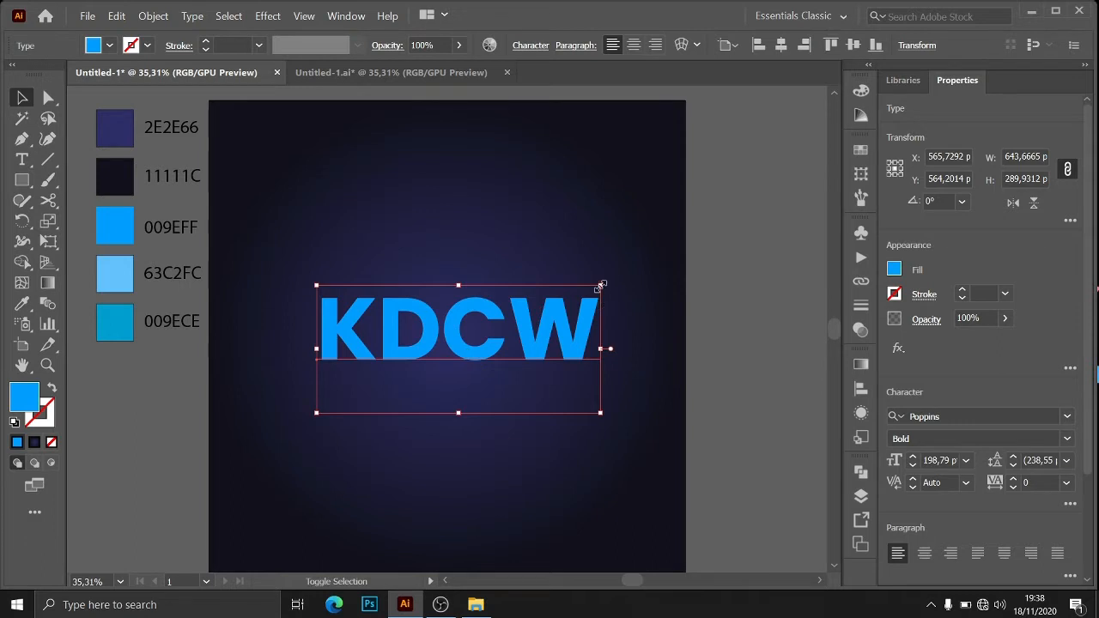
Step: Scale the KDCW text to about 755 px wide and shift it slightly to centre it on the artboard
left_click_drag(601, 286, 644, 266)
scroll(460, 335, "down", 1)
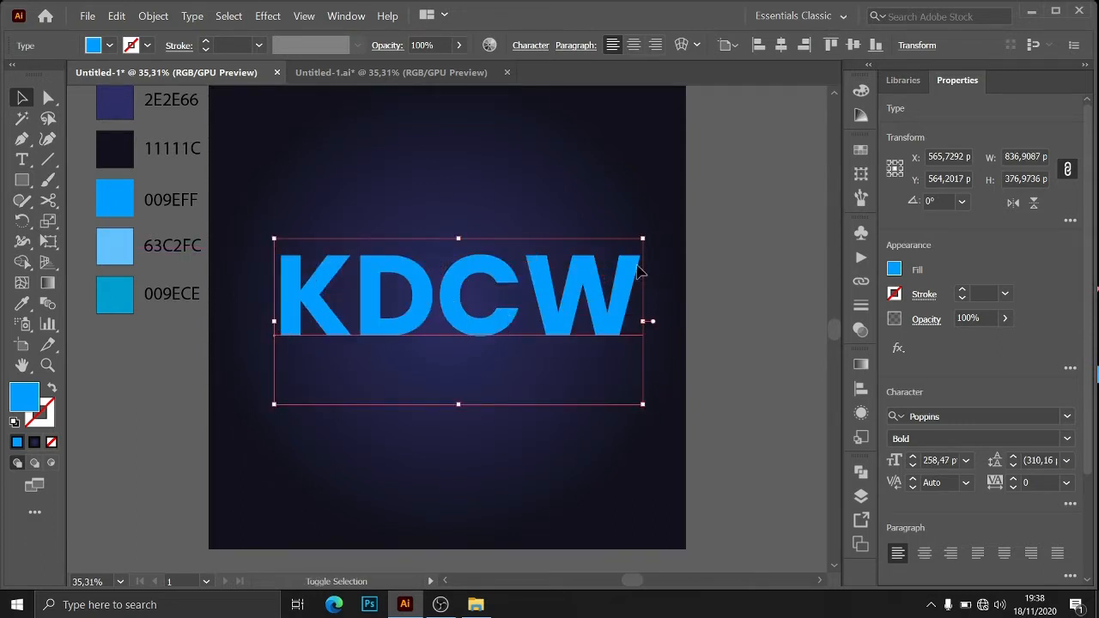
left_click_drag(644, 240, 628, 245)
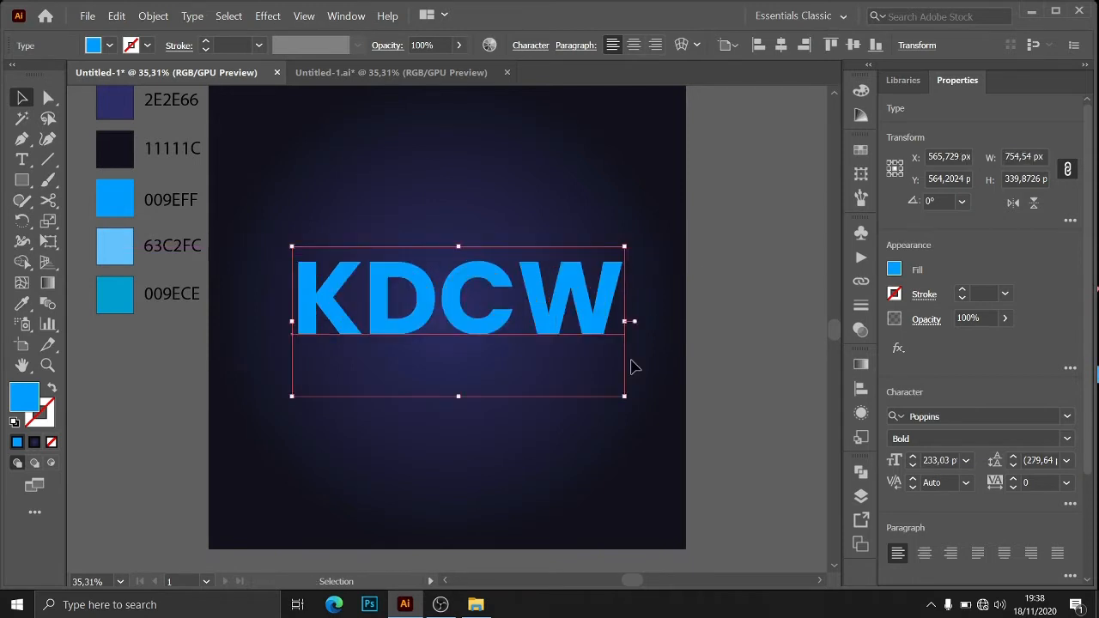
left_click(464, 374)
scroll(464, 374, "up", 1)
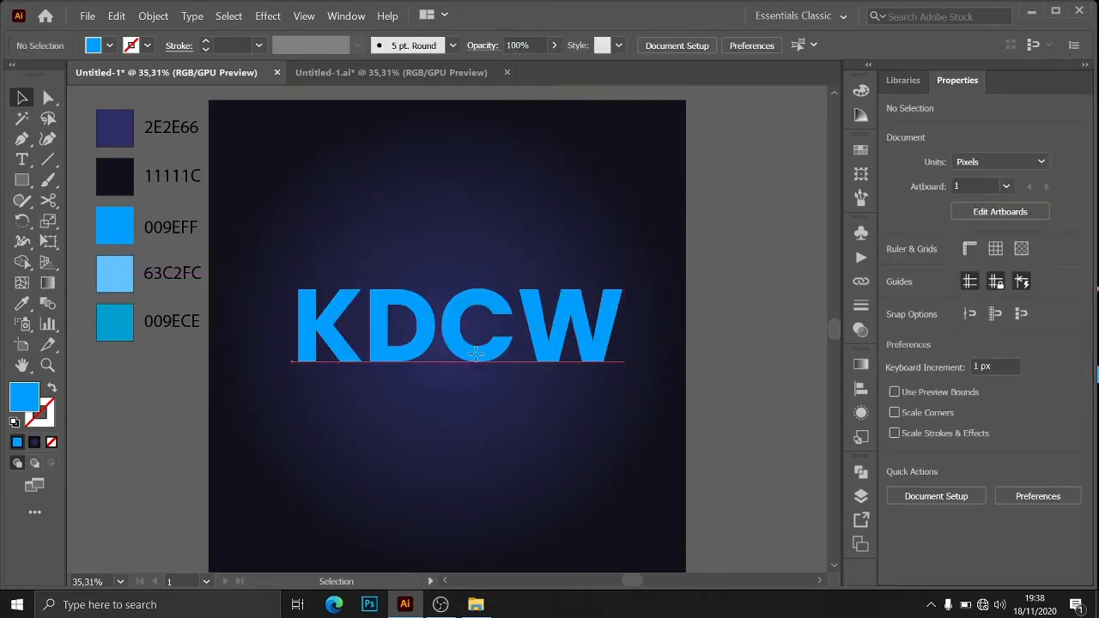
left_click_drag(472, 355, 473, 346)
left_click(355, 372)
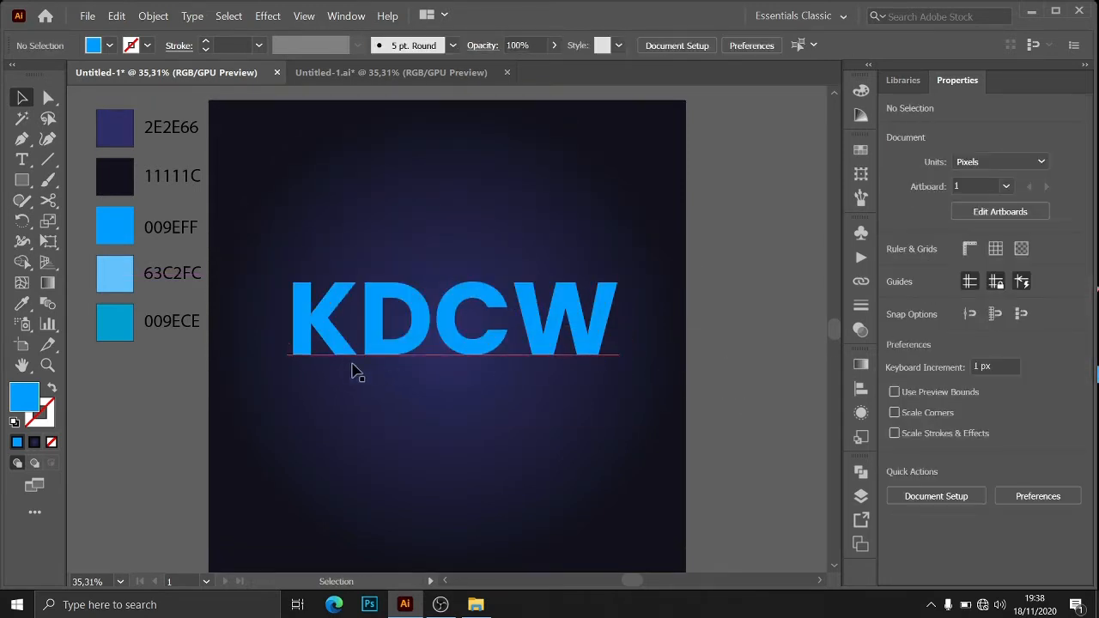
Step: Start an Inner Glow effect on the KDCW text through its appearance settings
left_click(405, 364)
left_click(347, 17)
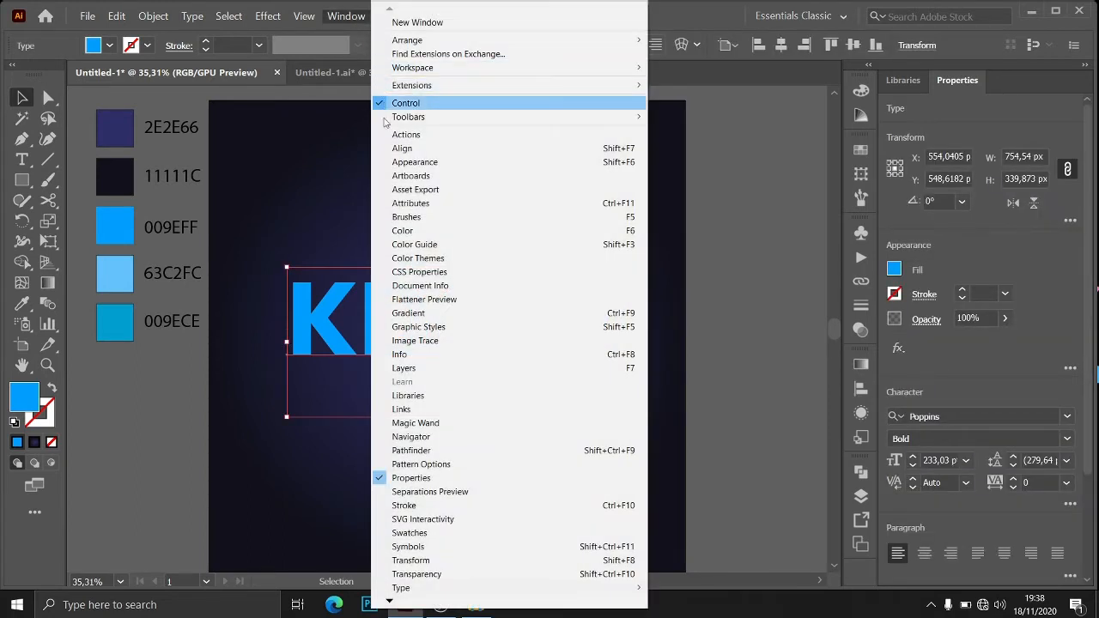
left_click(431, 163)
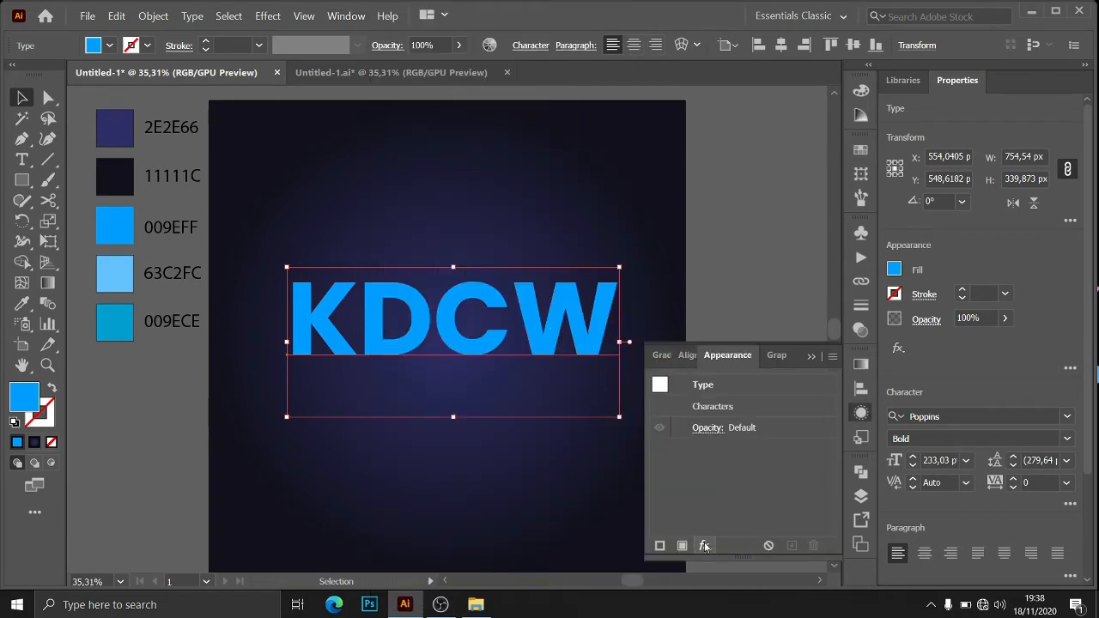
left_click(704, 545)
mouse_move(740, 449)
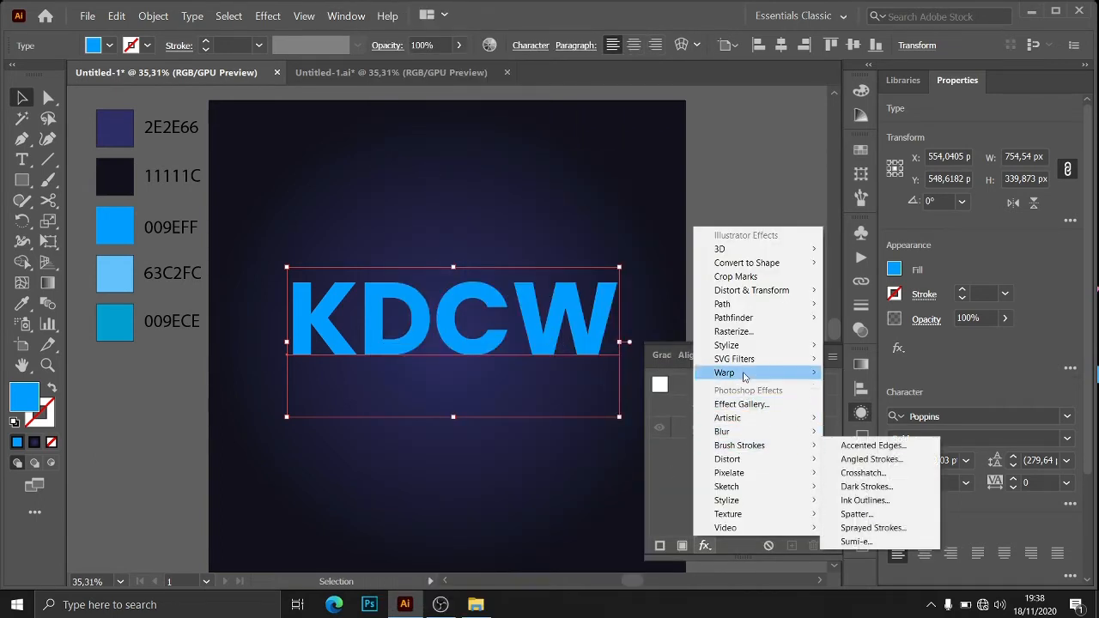
mouse_move(747, 345)
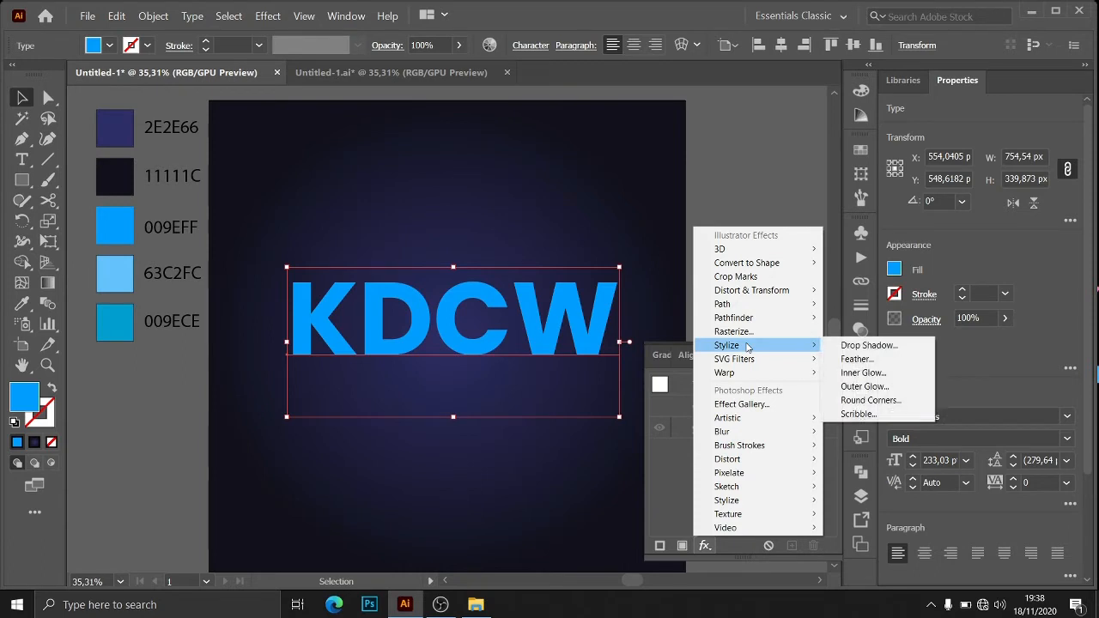
left_click(859, 374)
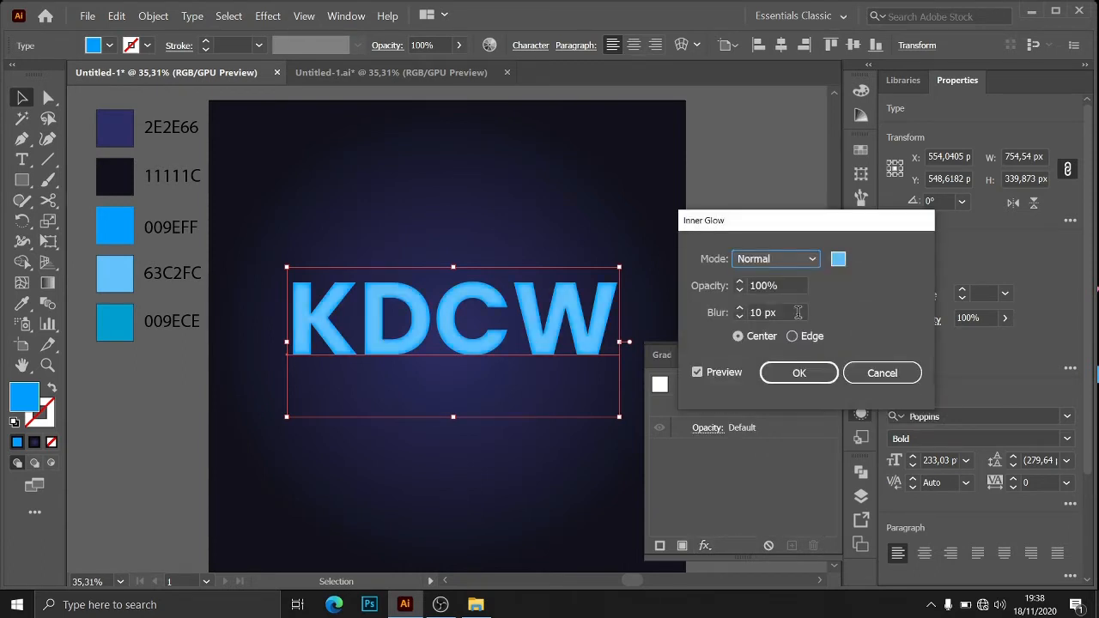
Step: Apply the Inner Glow to the KDCW text in Normal mode with colour 63C2FC, 100% opacity and 10 px blur from the center
left_click(838, 260)
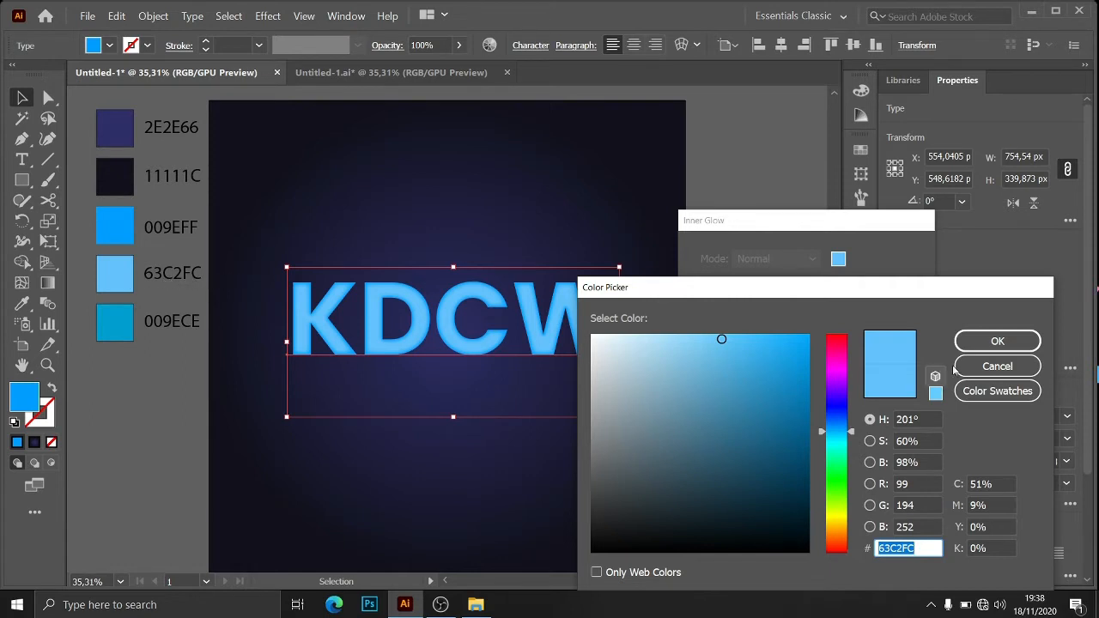
left_click(998, 343)
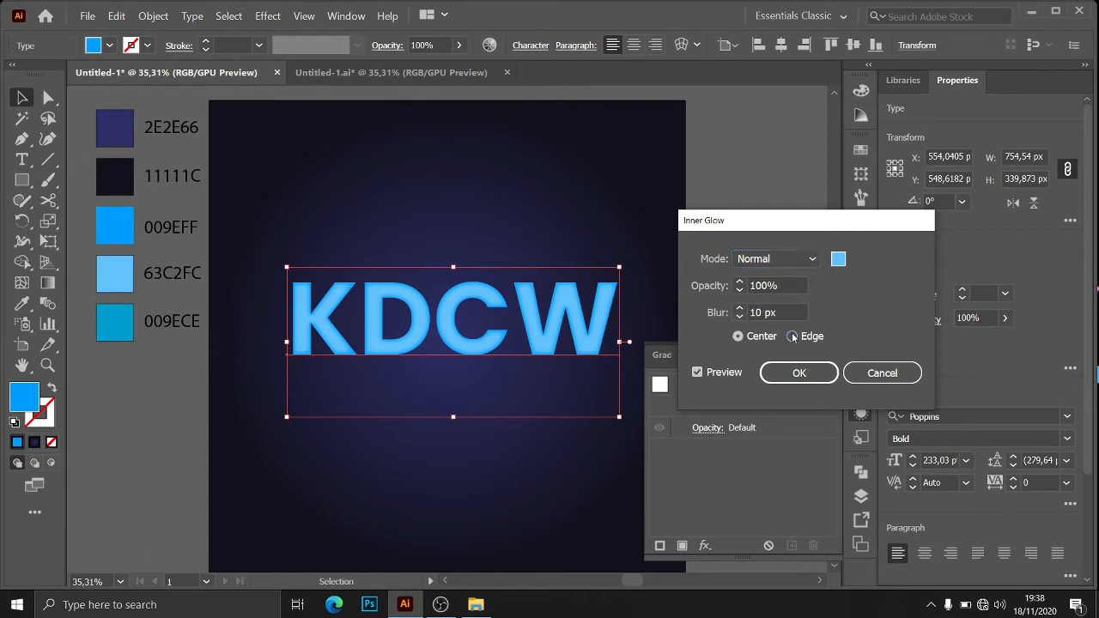
left_click(791, 336)
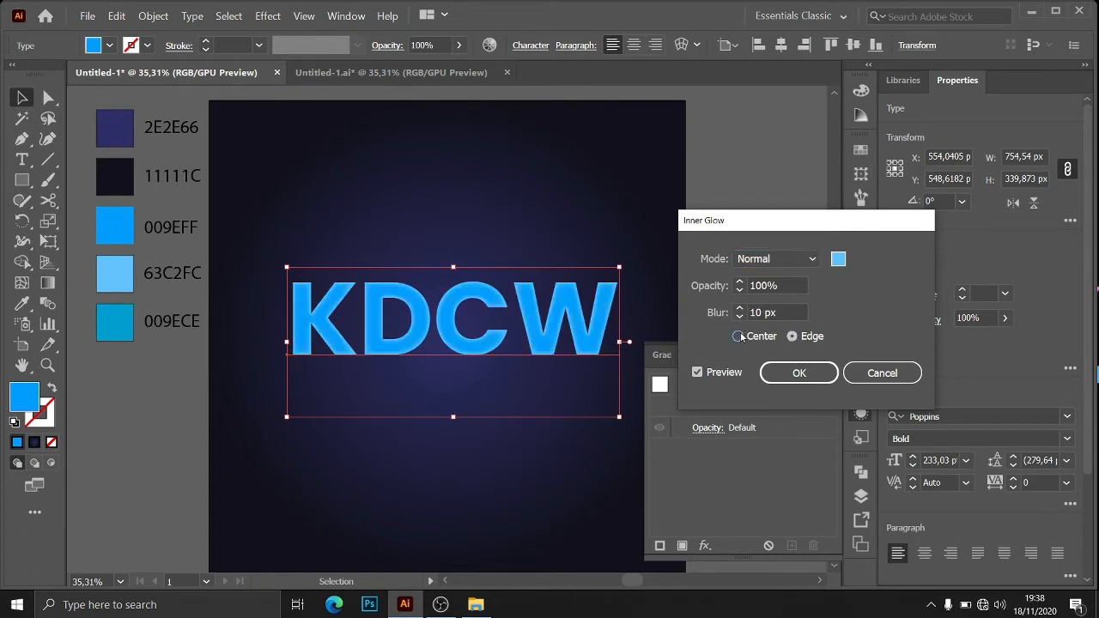
left_click(739, 335)
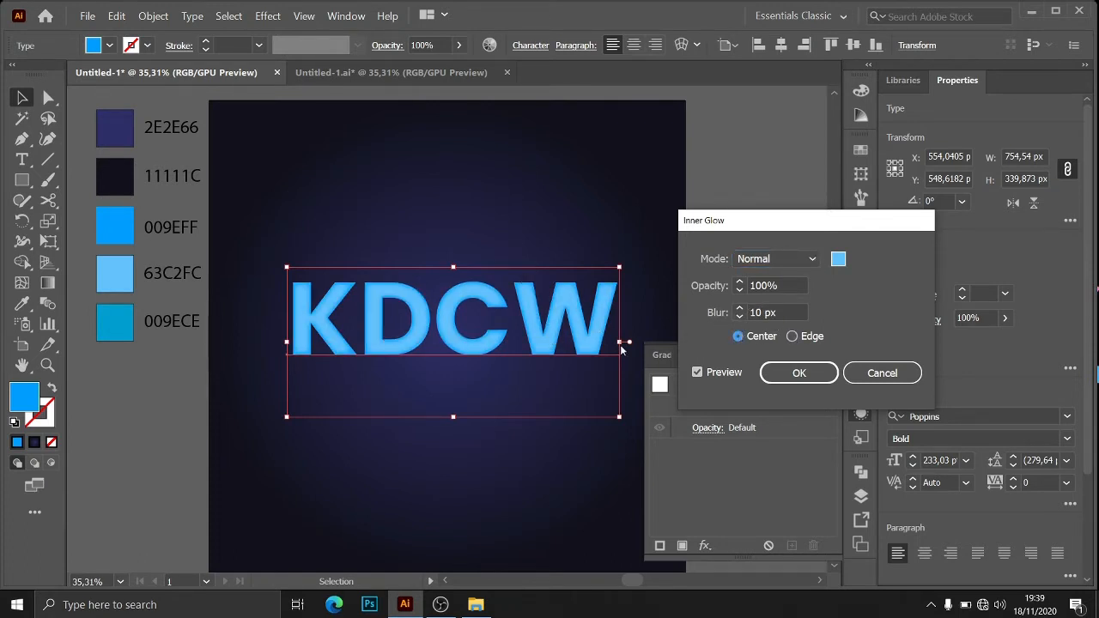
left_click(812, 260)
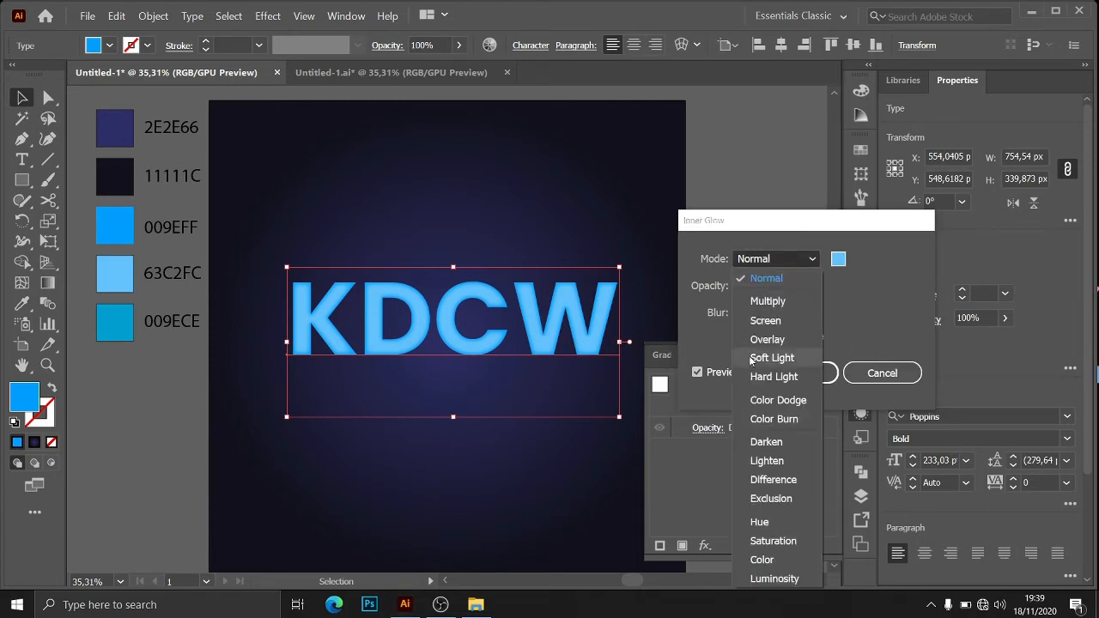
left_click(812, 260)
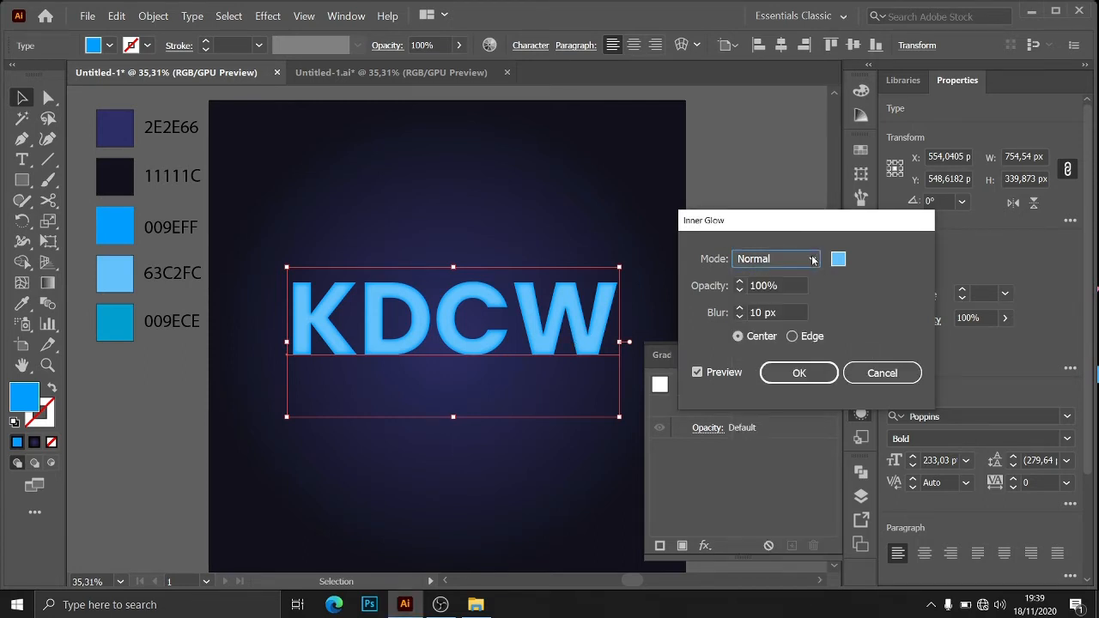
left_click(798, 374)
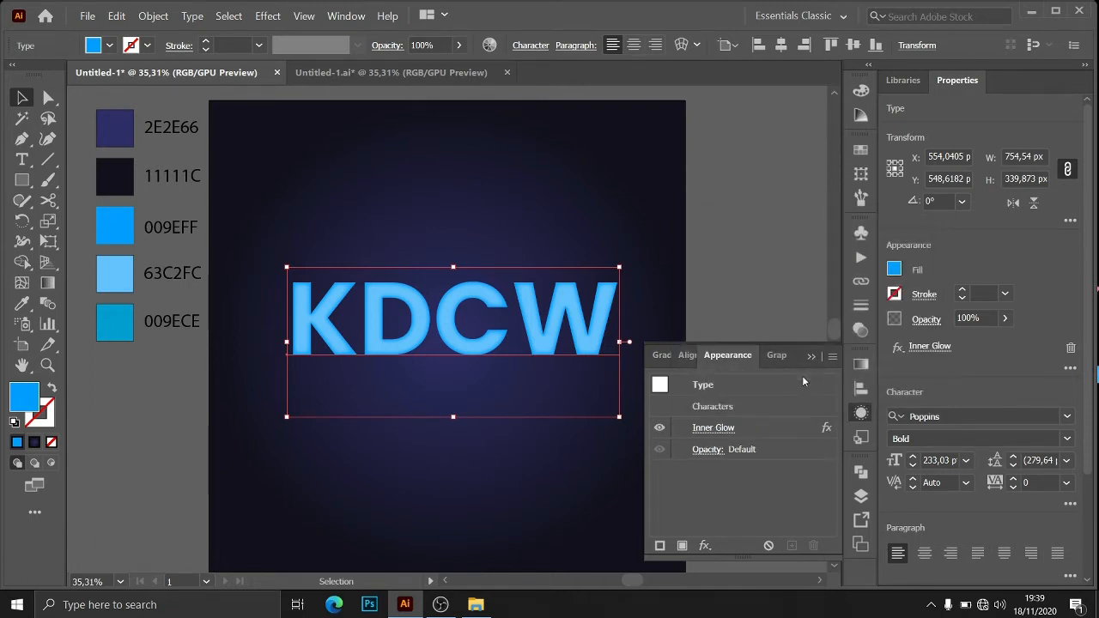
Step: Apply an Outer Glow to the KDCW text in Lighten mode with colour 009ECE, 90% opacity and 30 px blur
left_click(711, 543)
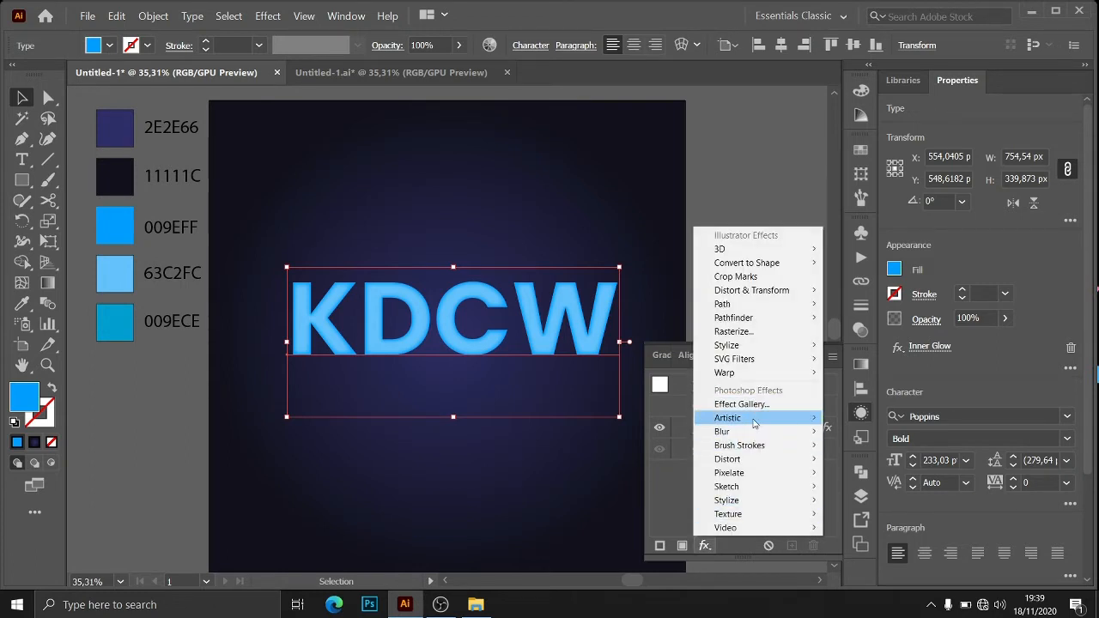
mouse_move(799, 345)
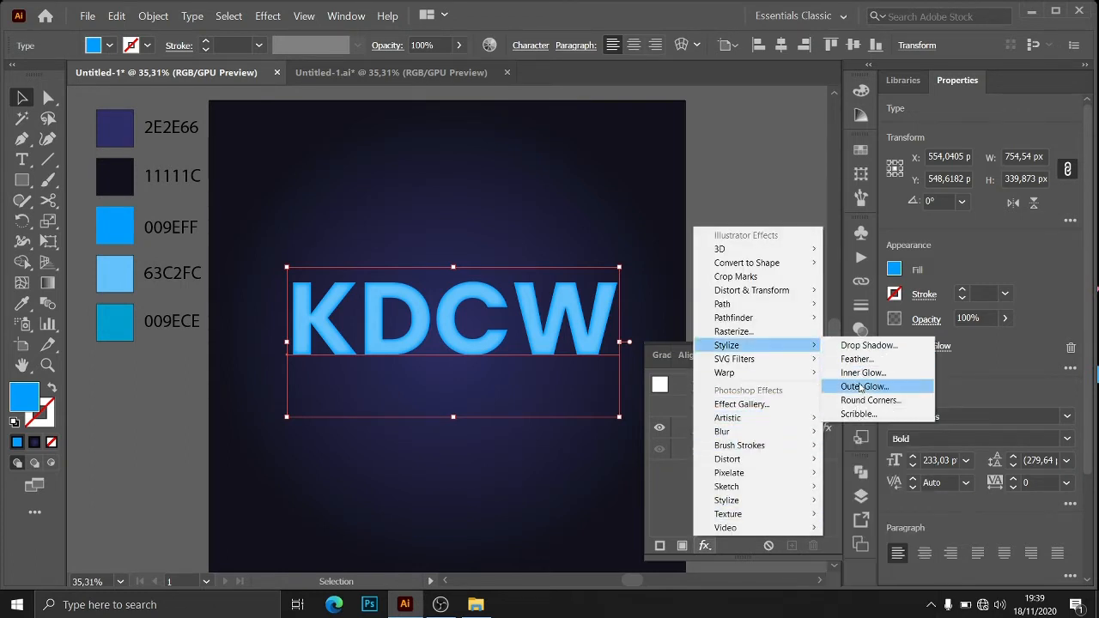
left_click(861, 388)
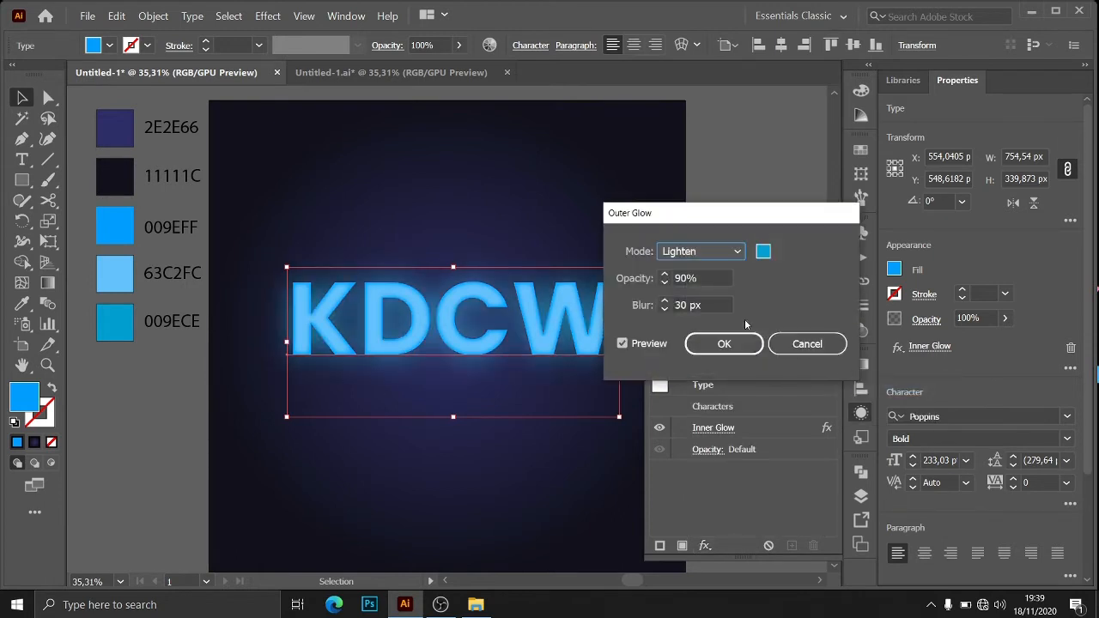
left_click(763, 253)
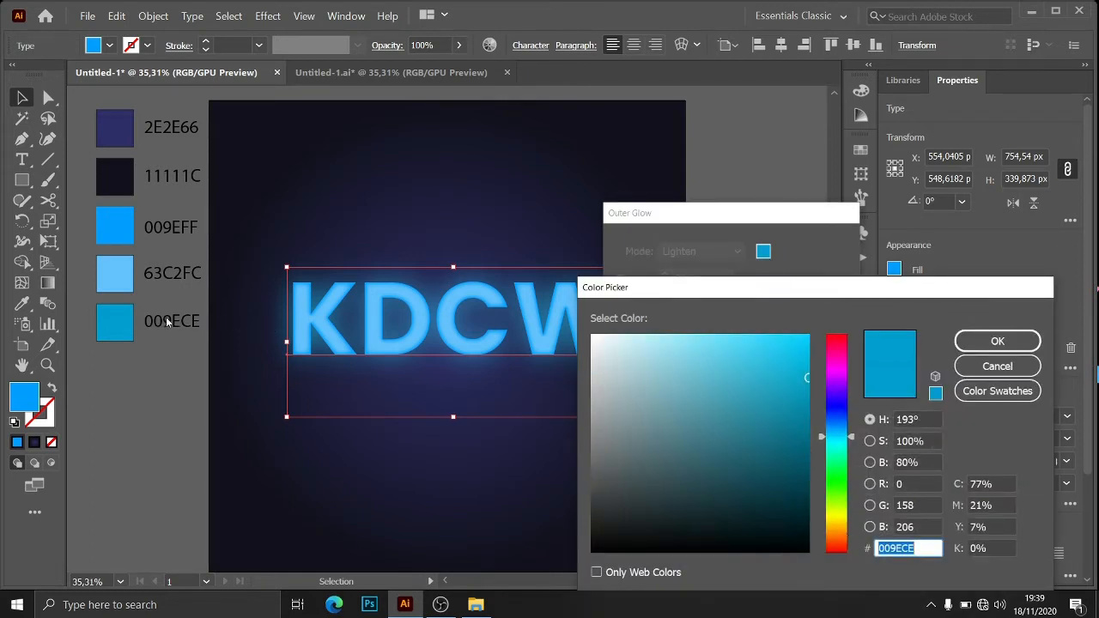
left_click(969, 343)
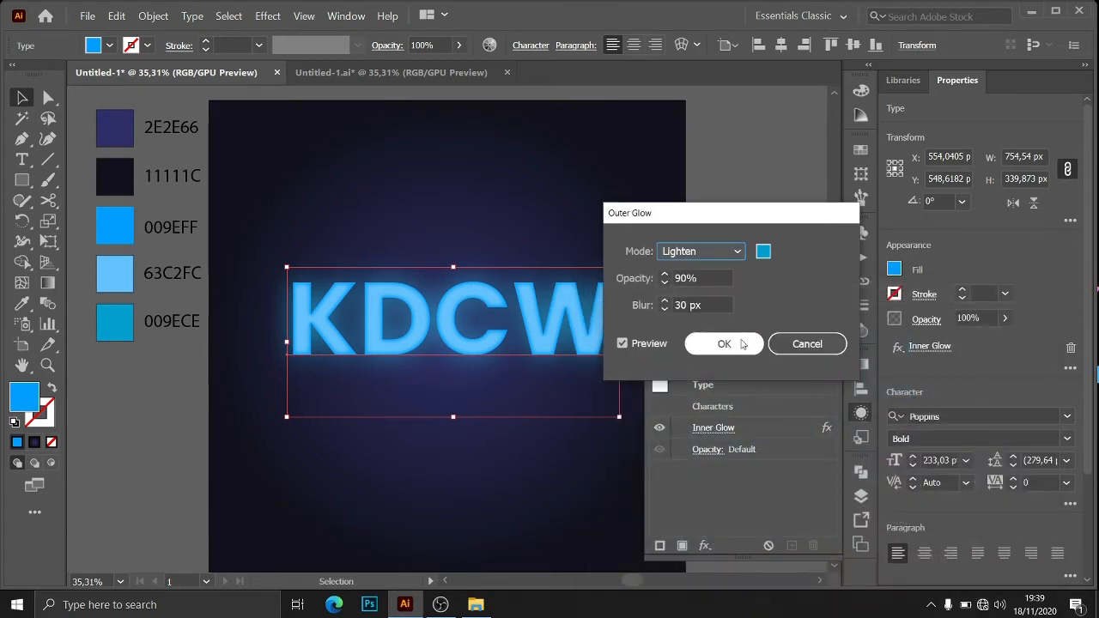
left_click(724, 344)
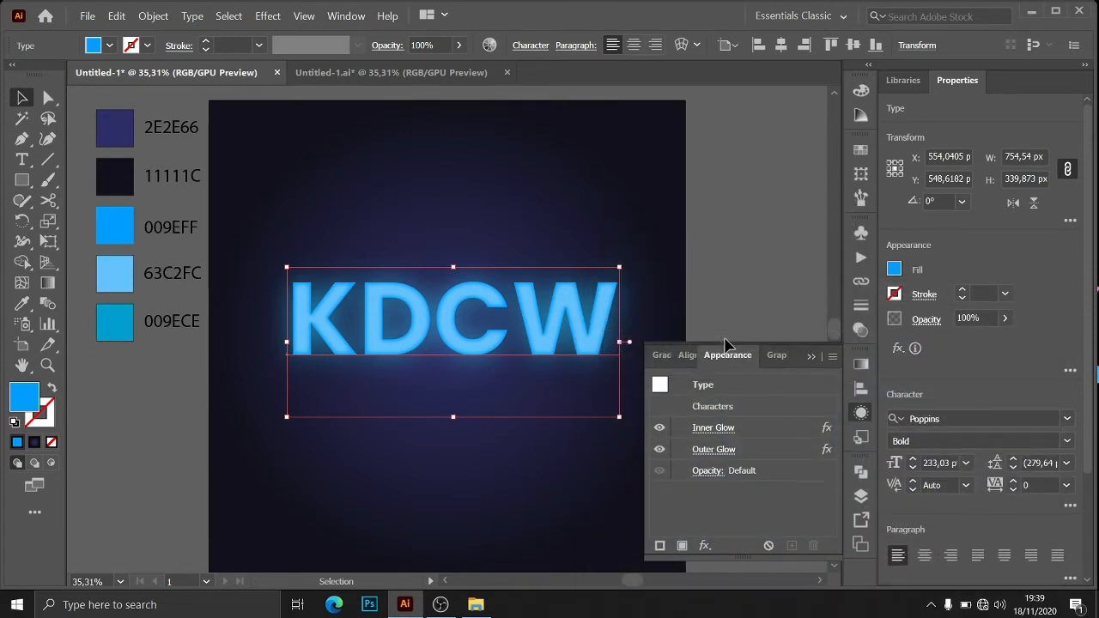
left_click(812, 357)
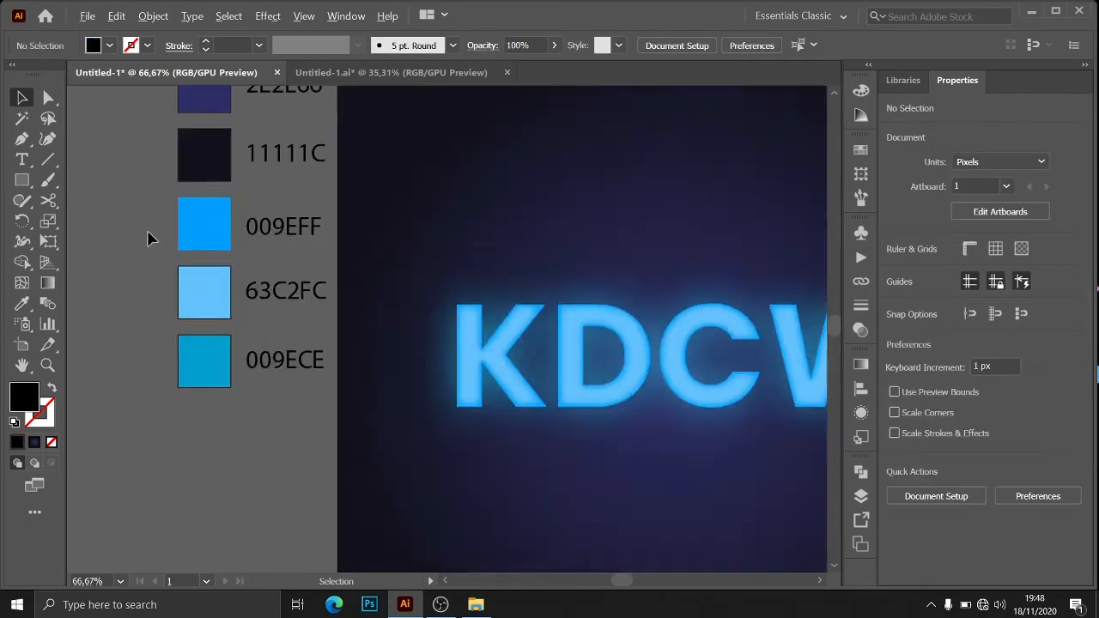
Step: Add the text "KeDai Computerworks", scale it to about 731 px wide and place it just below the KDCW text
scroll(148, 232, "down", 4)
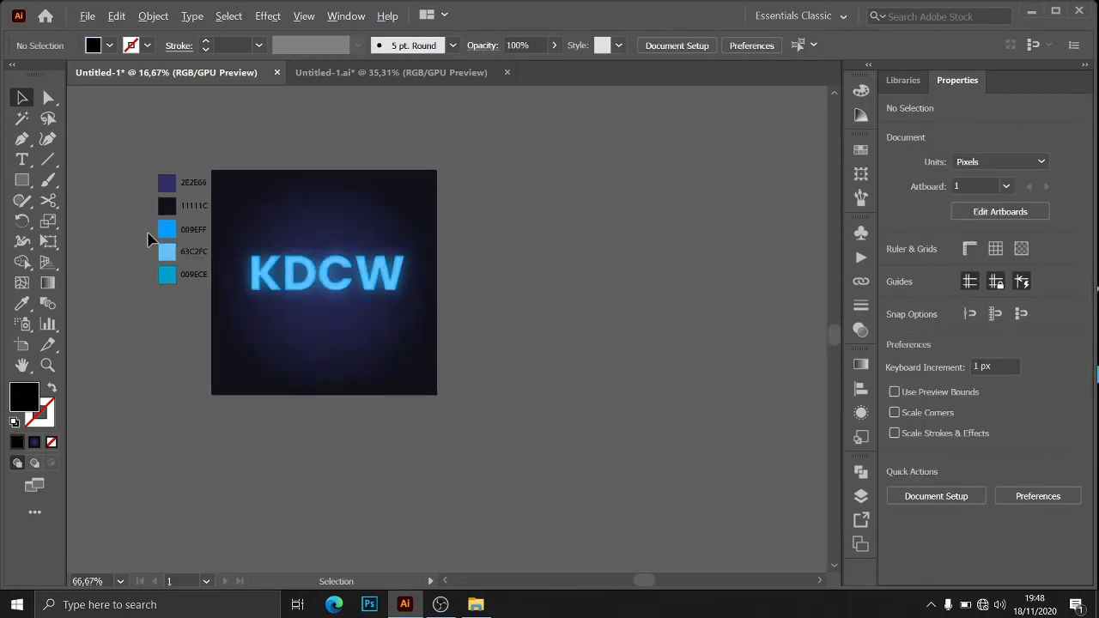
scroll(148, 233, "up", 2)
key("space")
left_click_drag(148, 234, 227, 220)
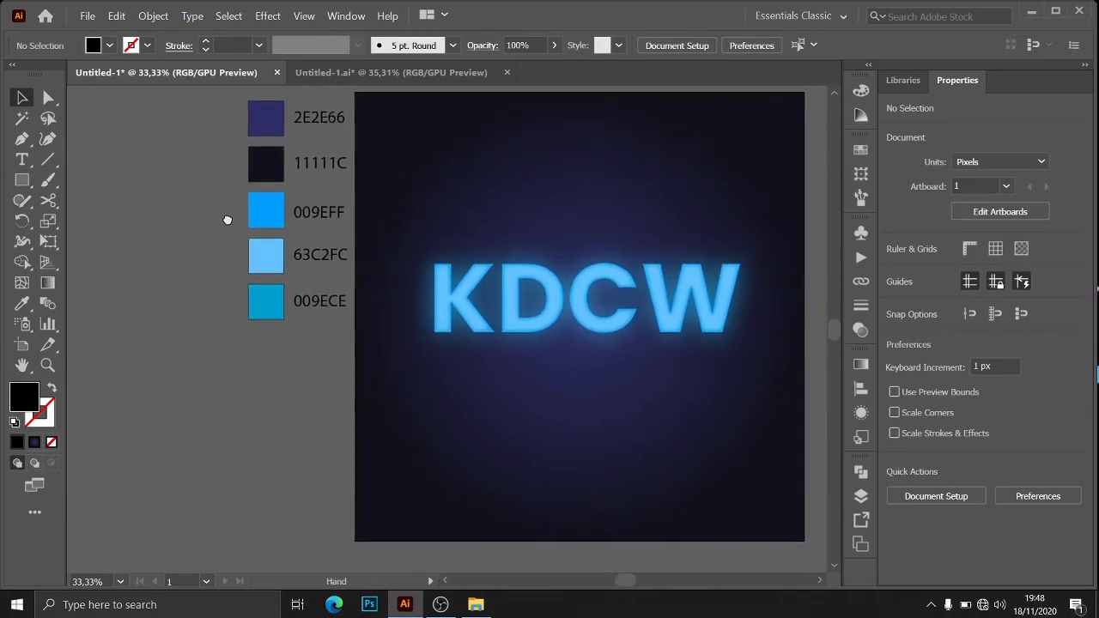
left_click(22, 159)
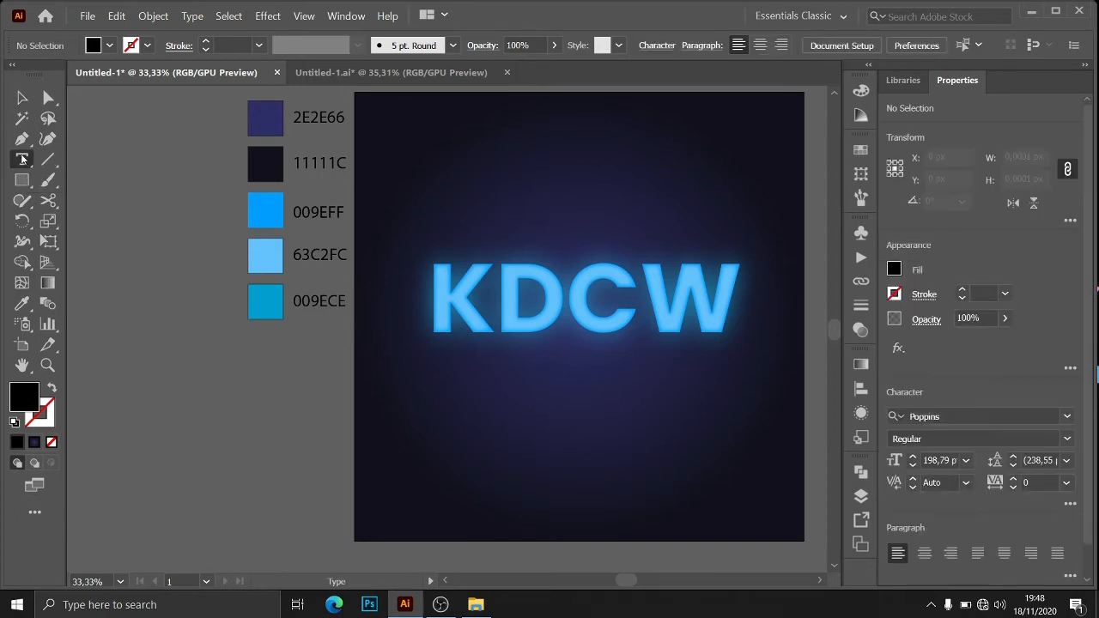
left_click(391, 388)
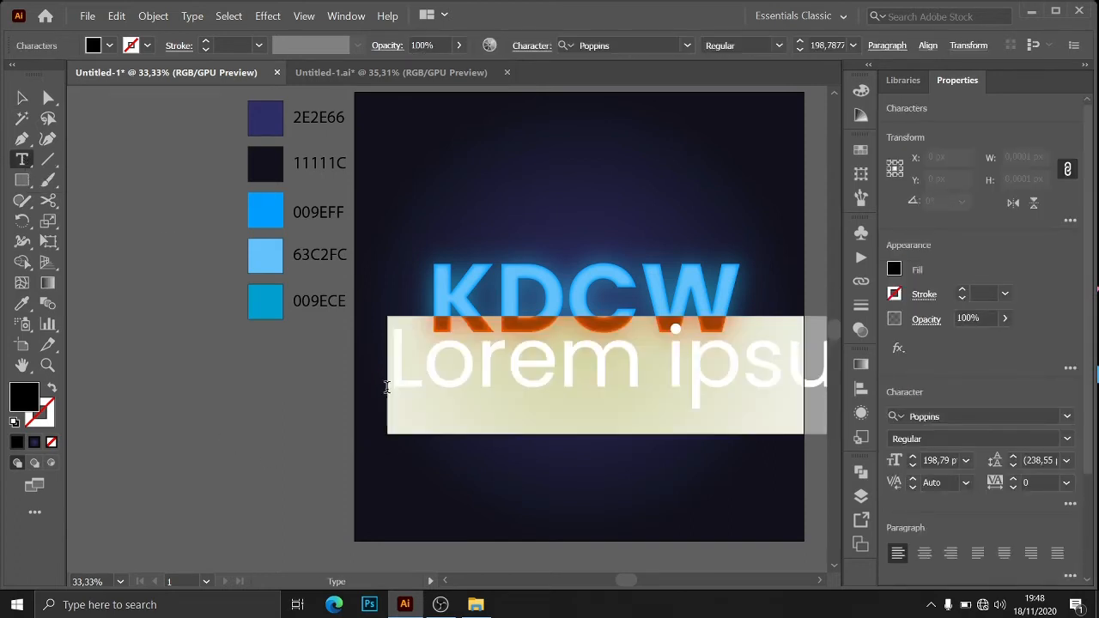
key("Caps_Lock")
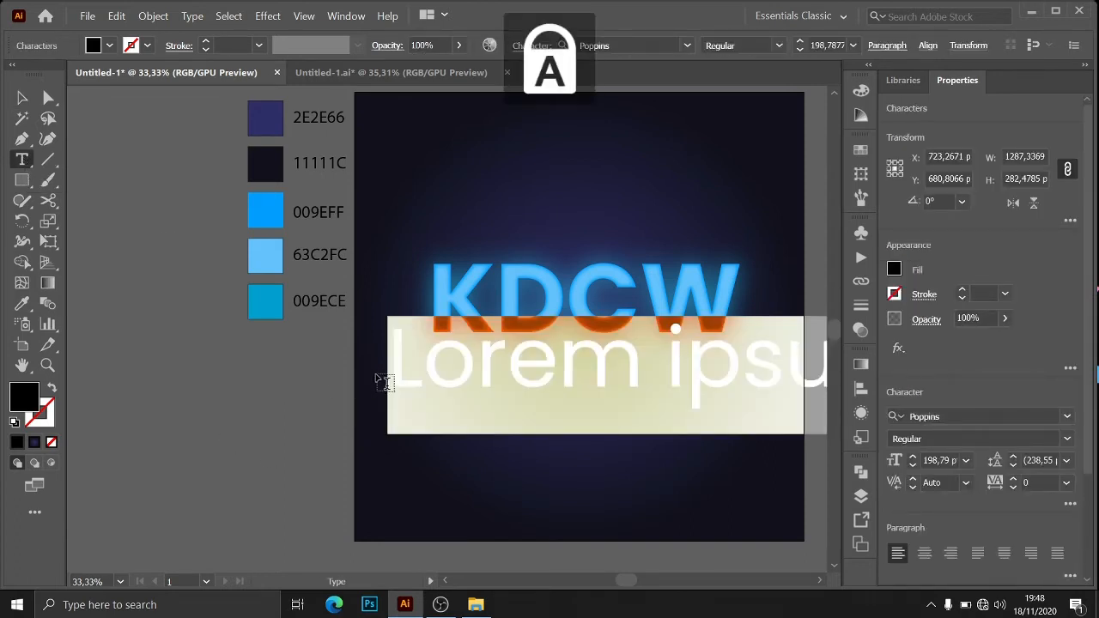
type("K")
key("Caps_Lock")
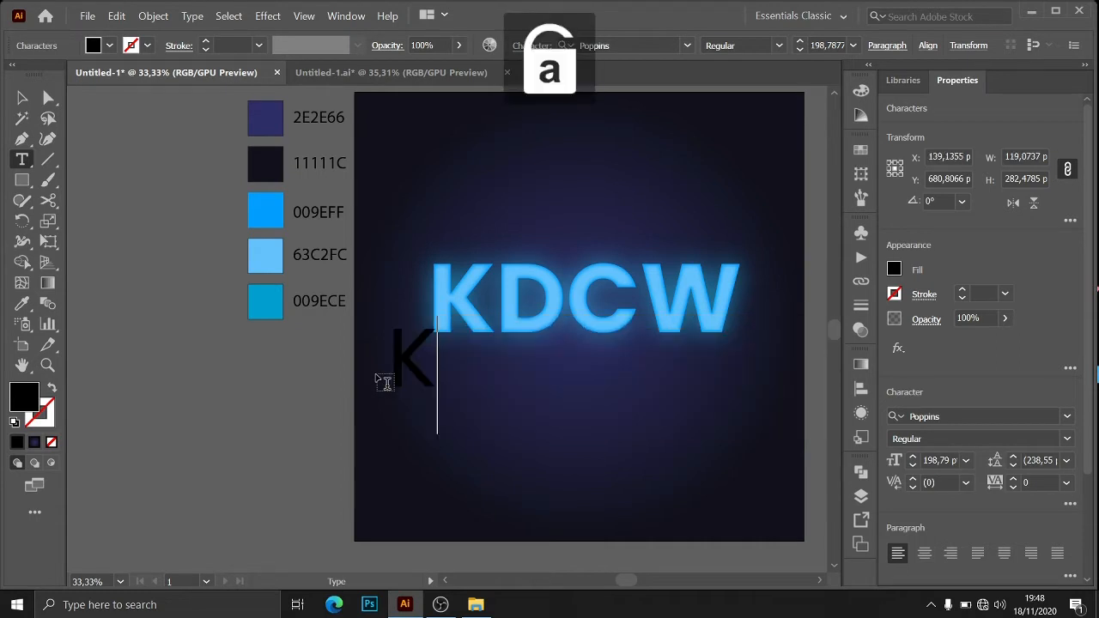
type("e")
key("Caps_Lock")
type("D")
key("Caps_Lock")
type("a")
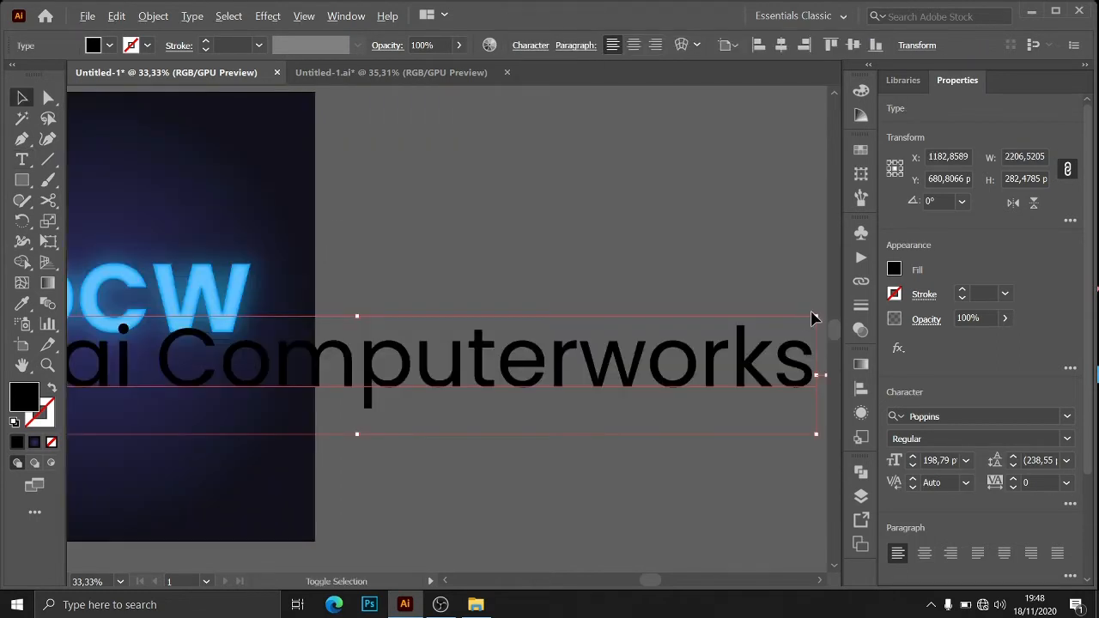
left_click_drag(812, 317, 515, 354)
left_click_drag(257, 357, 311, 391)
Step: Set the word "KeDai" in the tagline to the Rockwell Bold font
left_click(22, 159)
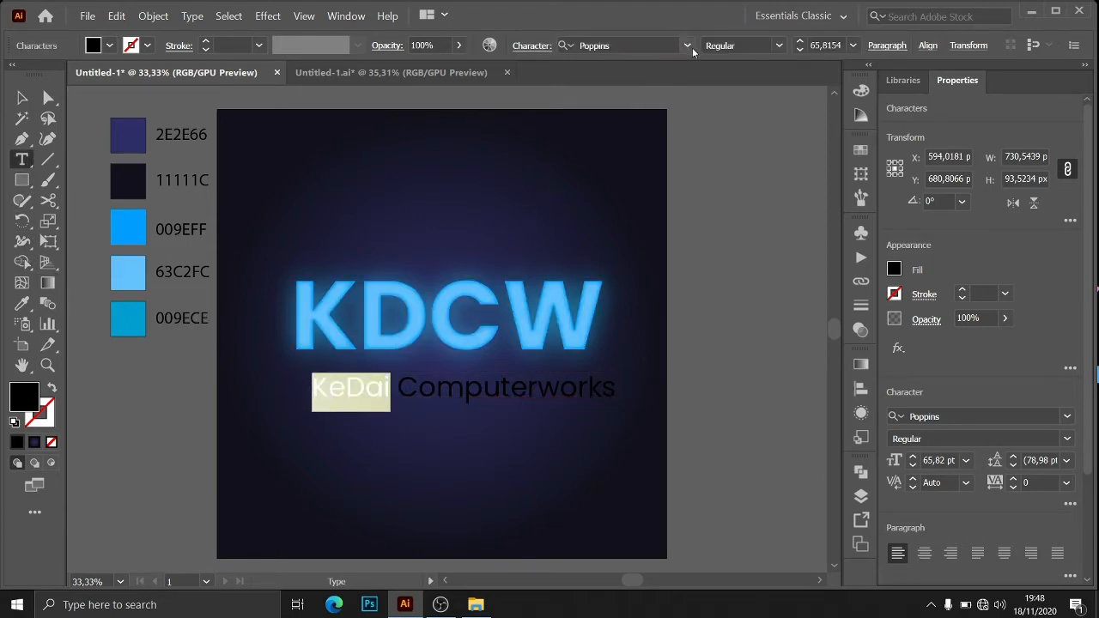
left_click(692, 48)
type("ro")
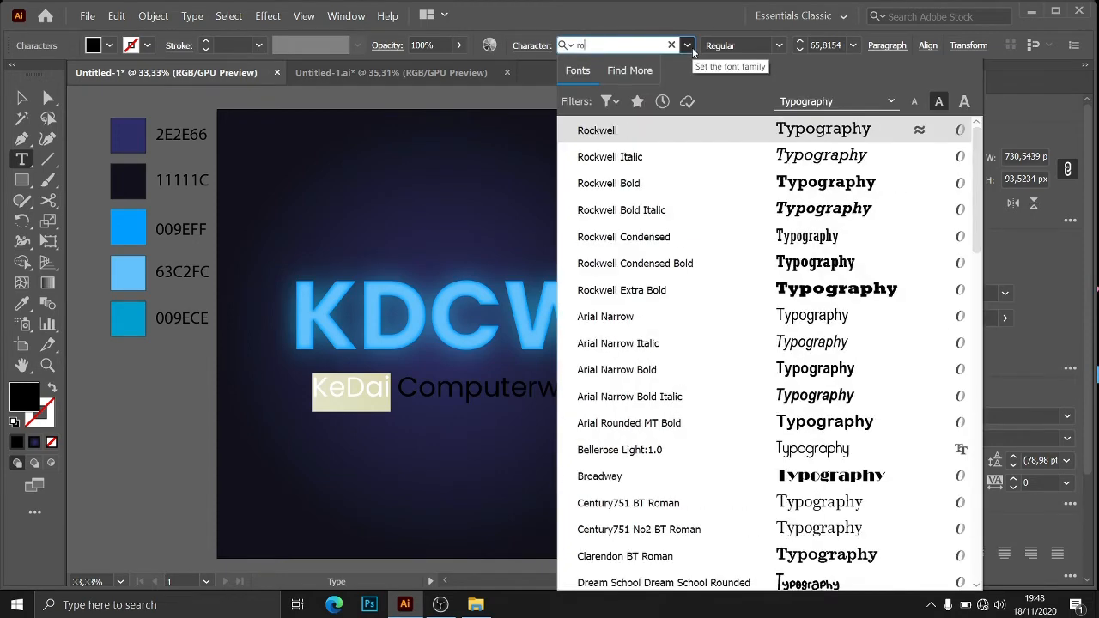
left_click(646, 184)
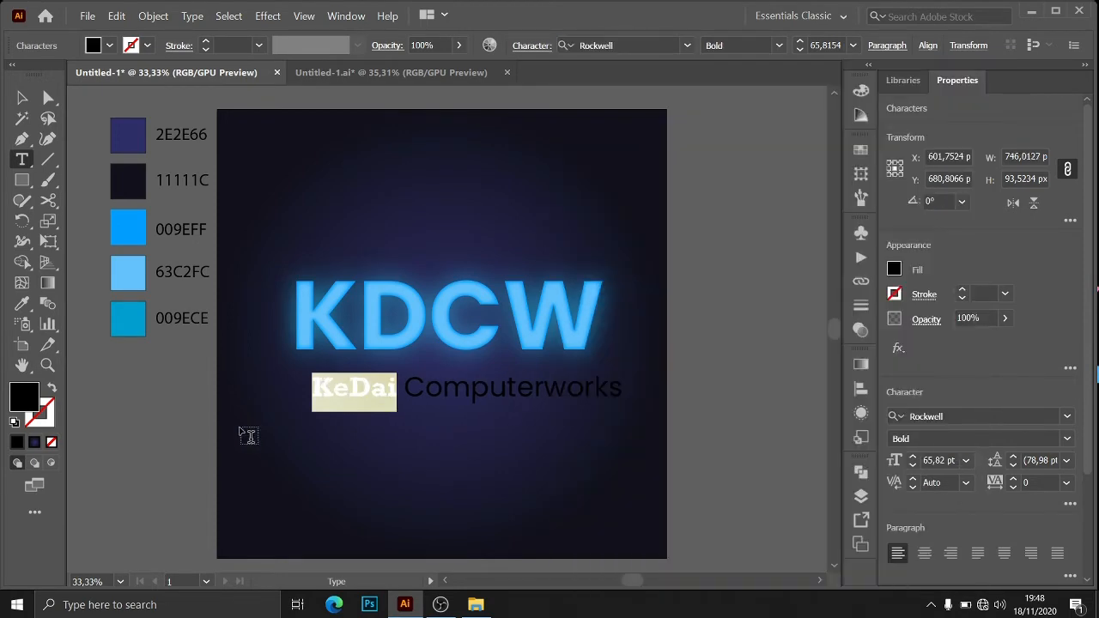
Step: Set the word "Computerworks" in the tagline to the Staccato 222 BT font
left_click_drag(404, 392, 632, 409)
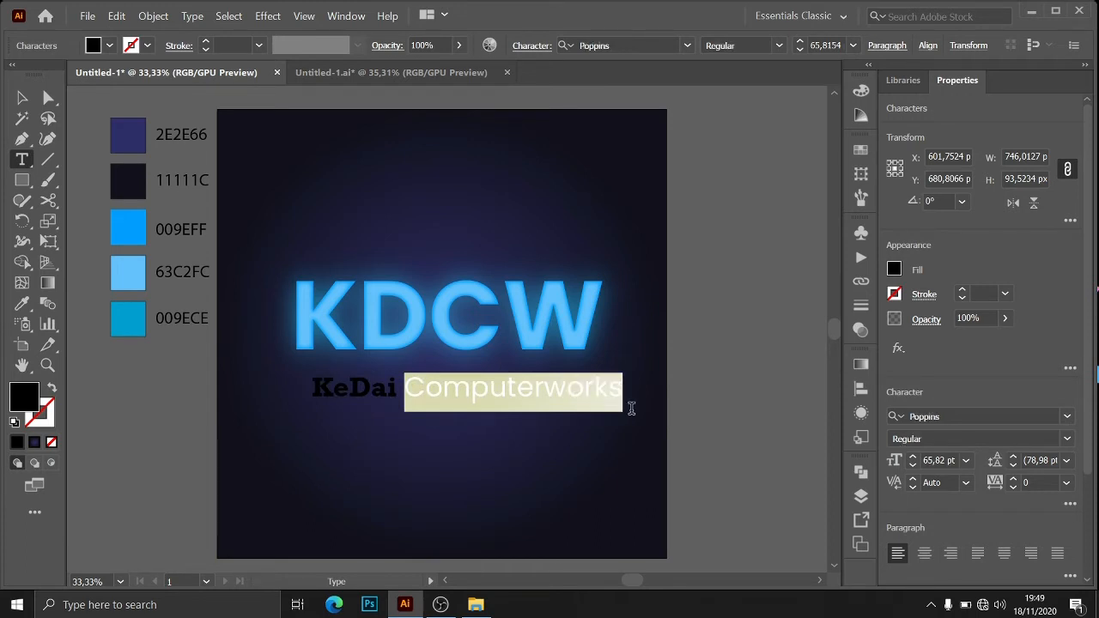
left_click(686, 45)
type("sta")
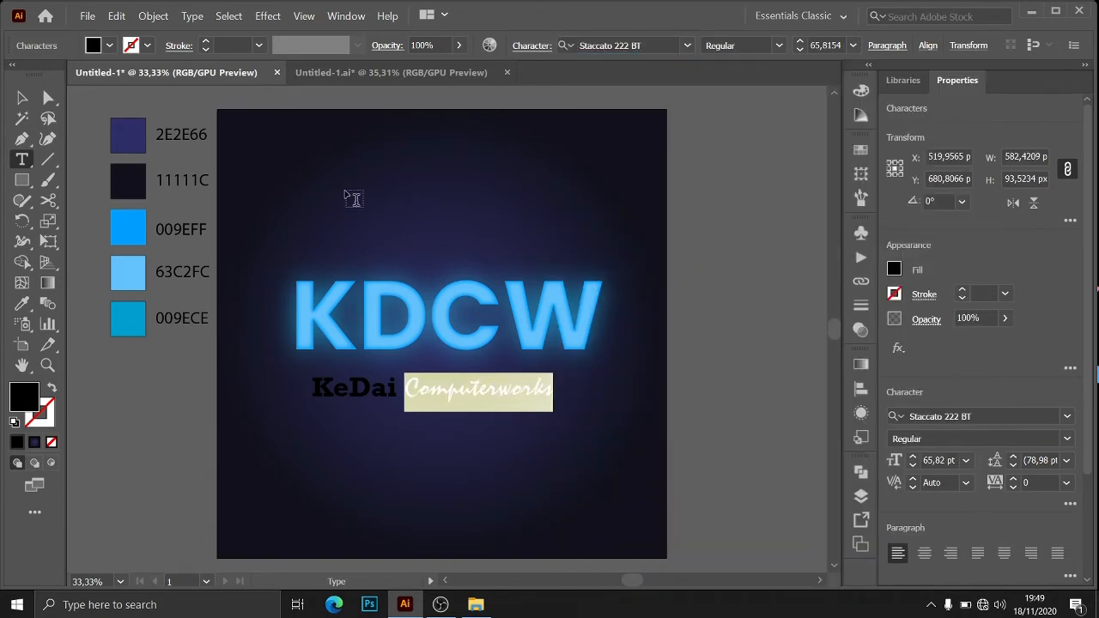
Step: Centre the tagline closer beneath the KDCW text and recolour it by sampling the 009EFF swatch with the Eyedropper
left_click(22, 99)
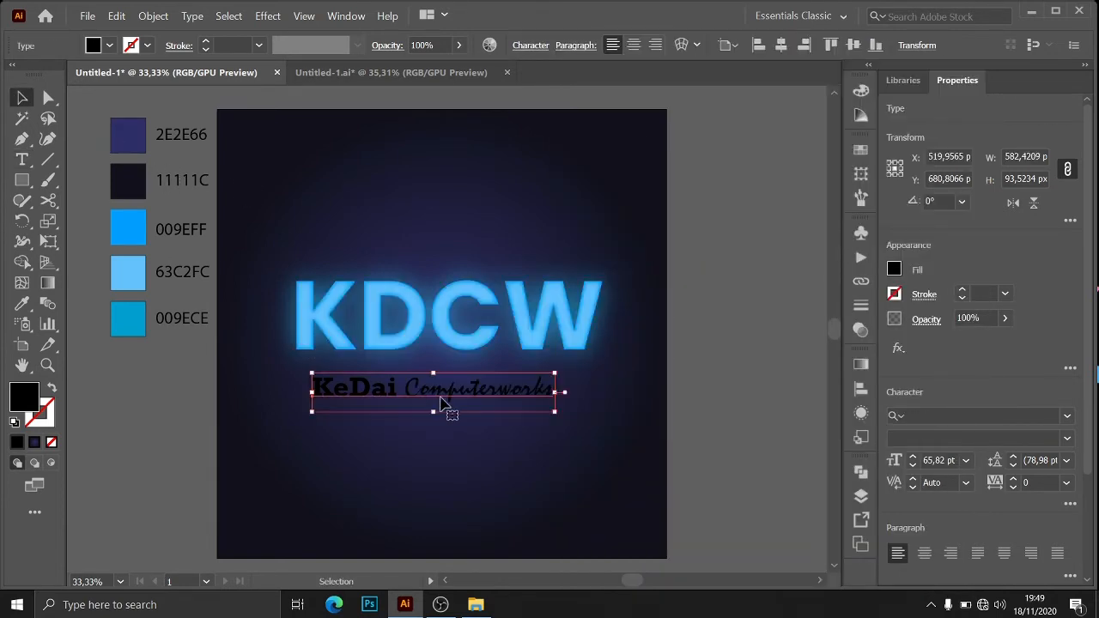
mouse_move(444, 401)
left_mouse_down()
mouse_move(452, 383)
mouse_move(458, 393)
left_mouse_up()
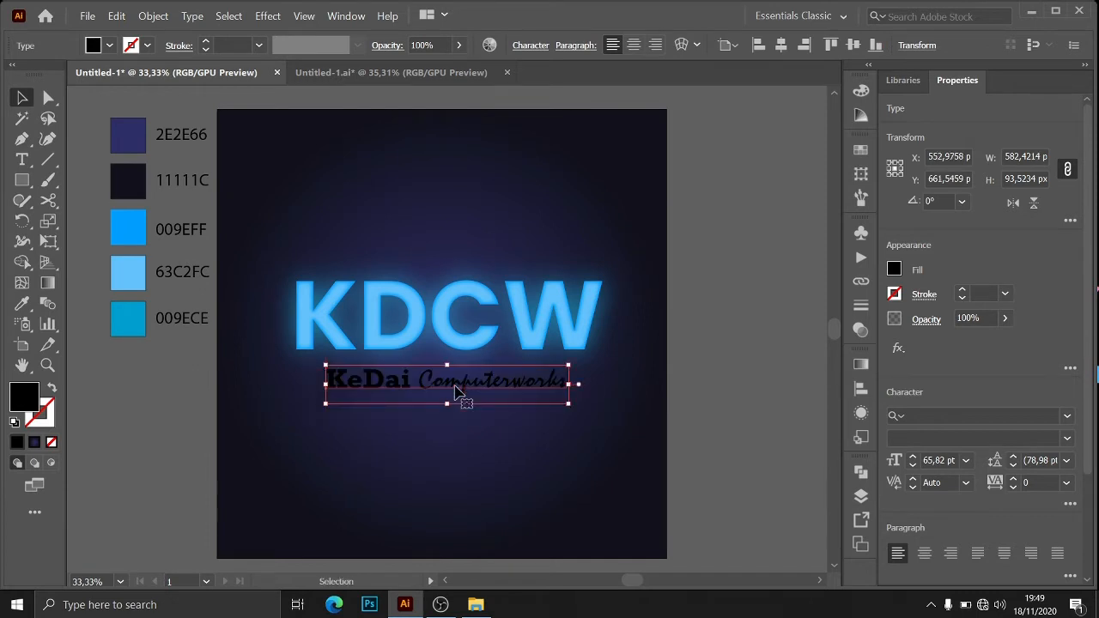
left_click(21, 305)
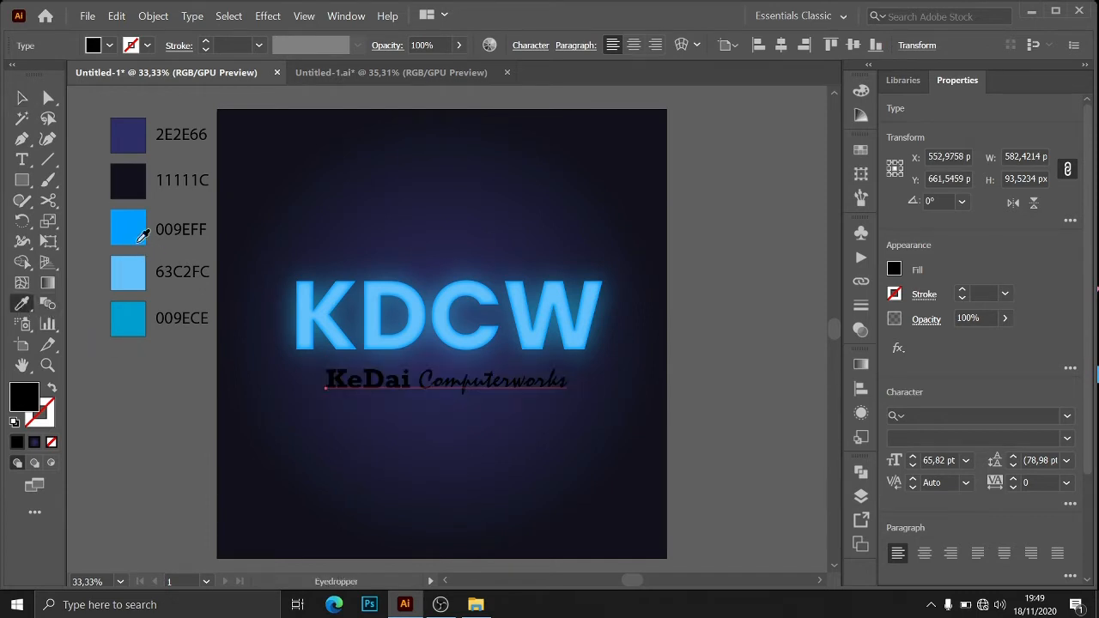
left_click(128, 228)
left_click(22, 97)
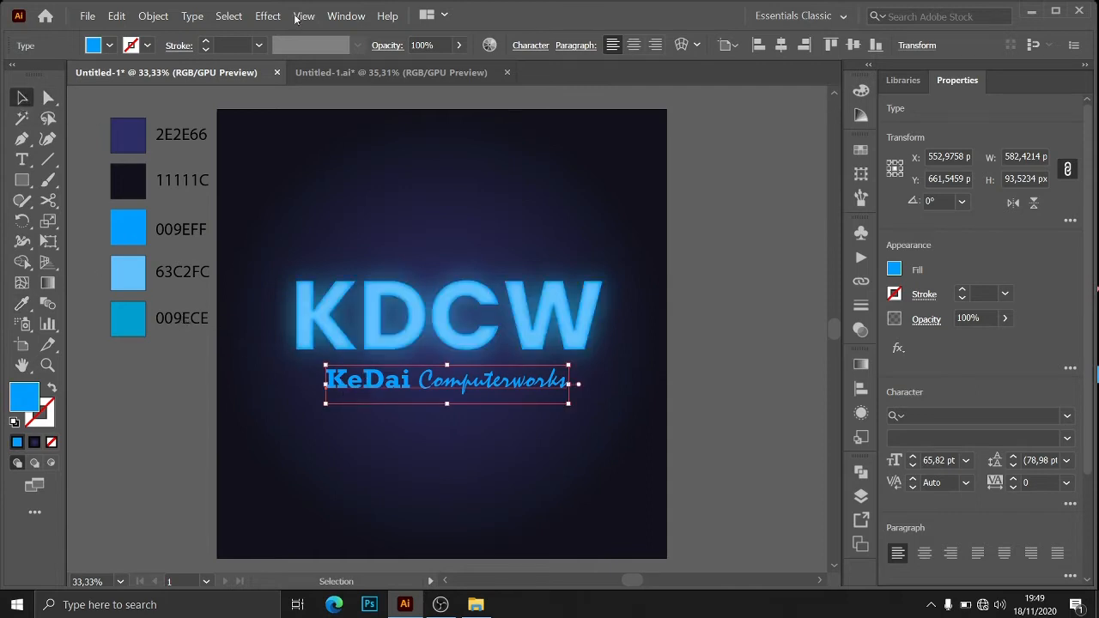
Step: Apply an Inner Glow to the tagline in Normal mode with 100% opacity and 2 px blur from the center
left_click(347, 16)
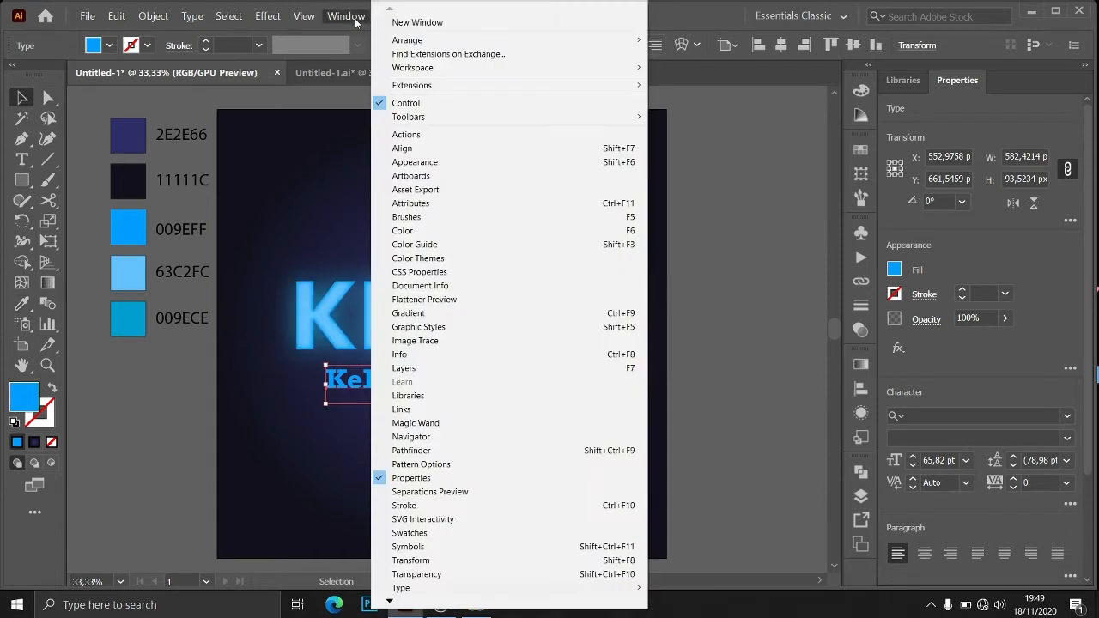
left_click(410, 163)
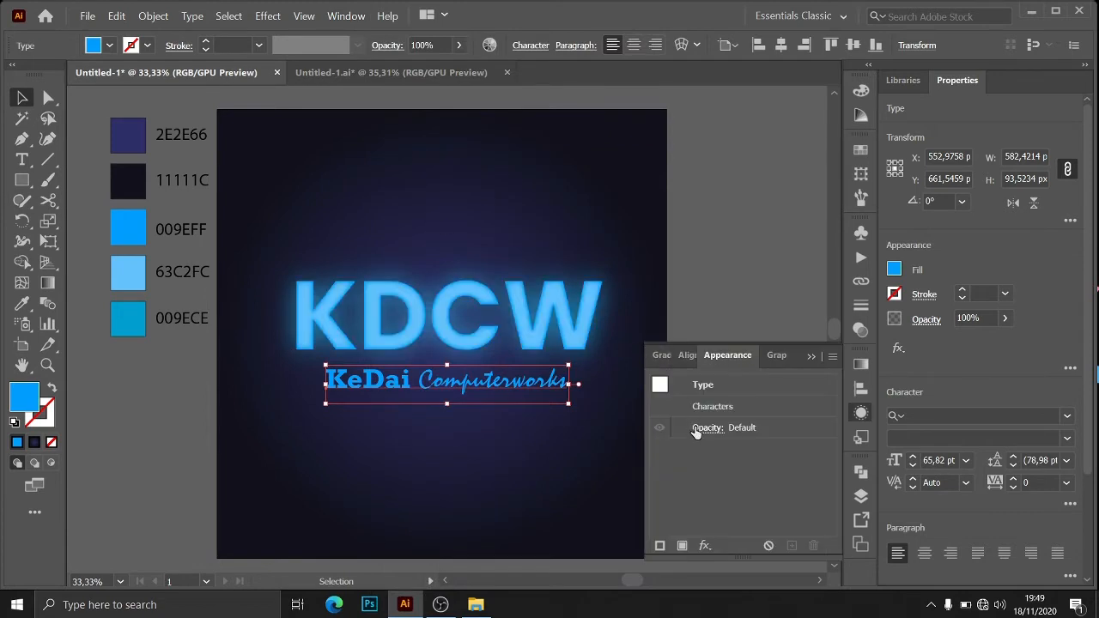
left_click(704, 546)
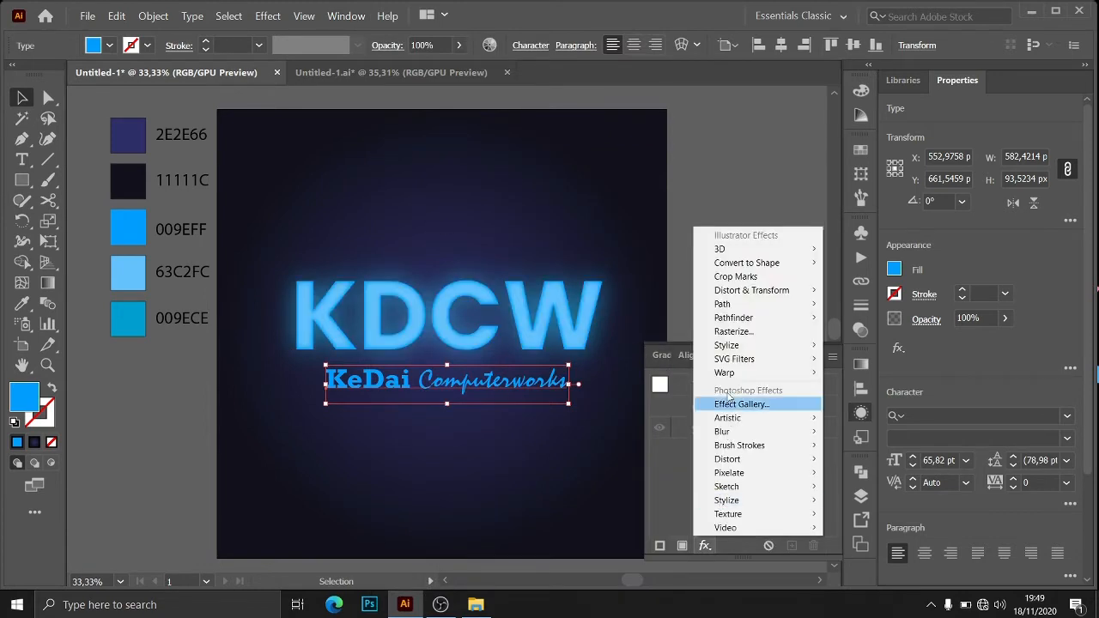
left_click(861, 371)
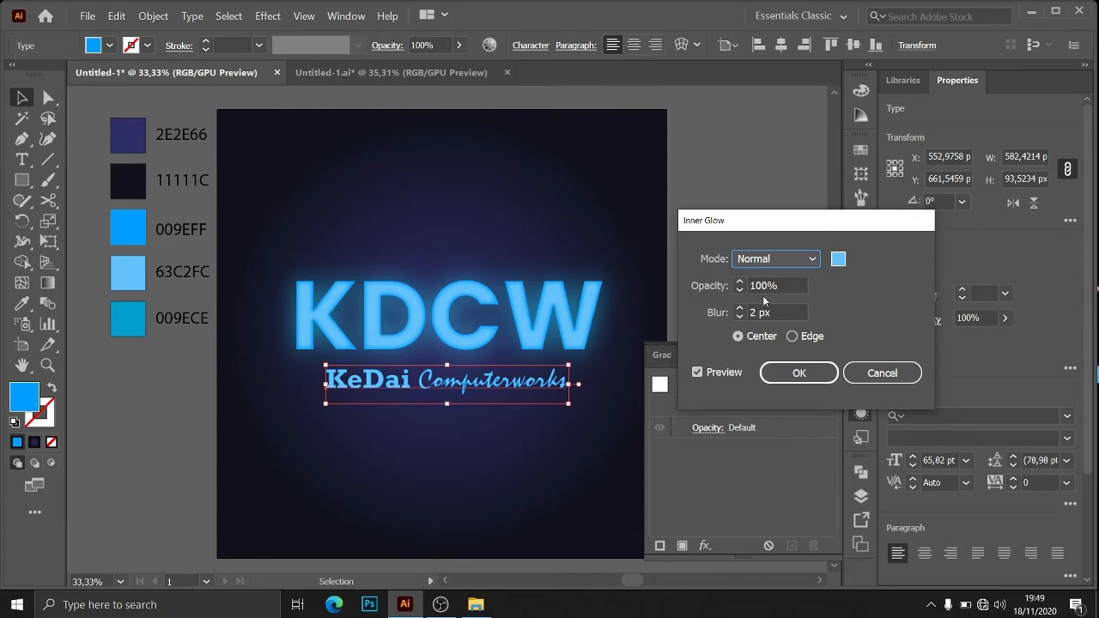
left_click(798, 375)
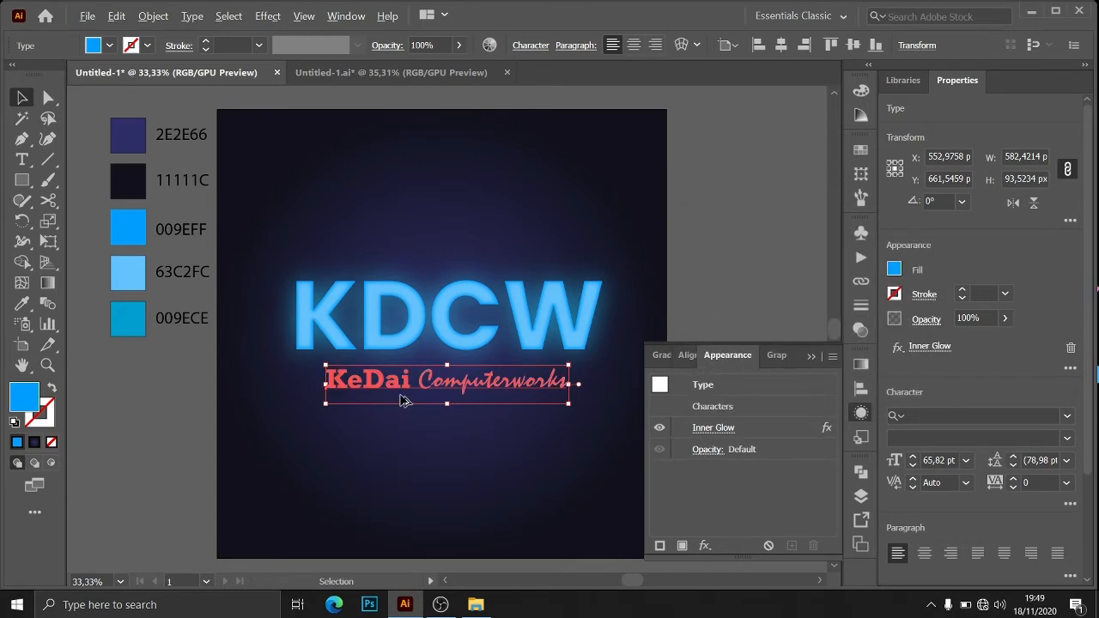
Step: Try larger and smaller blur values on the tagline's Inner Glow and set the blur back to 2 px
scroll(404, 401, "up", 6, "alt")
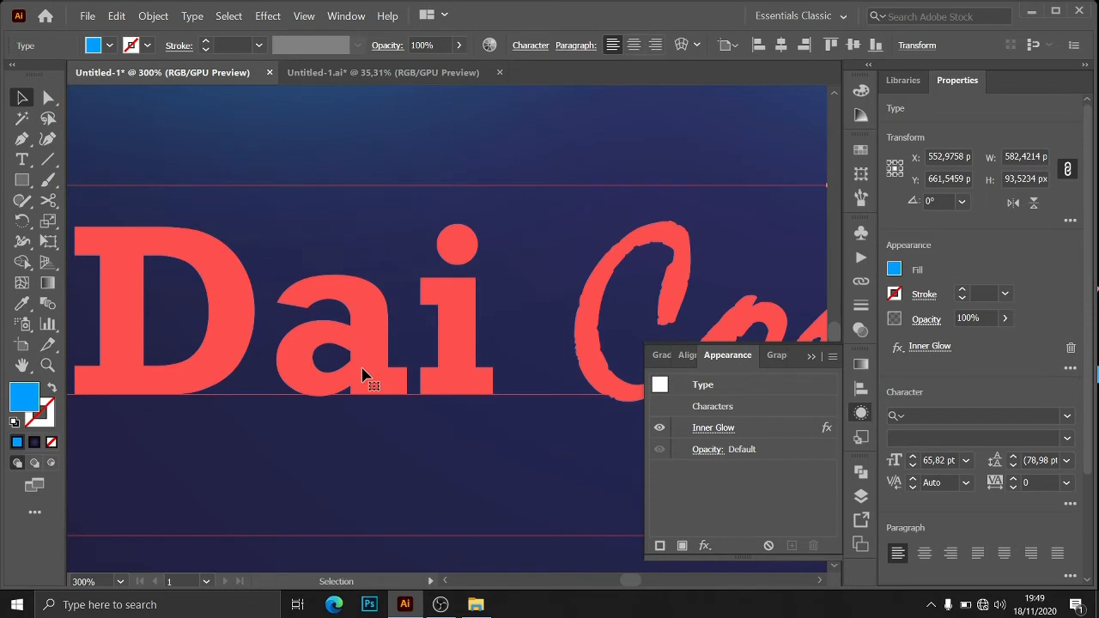
scroll(381, 512, "down", 1, "alt")
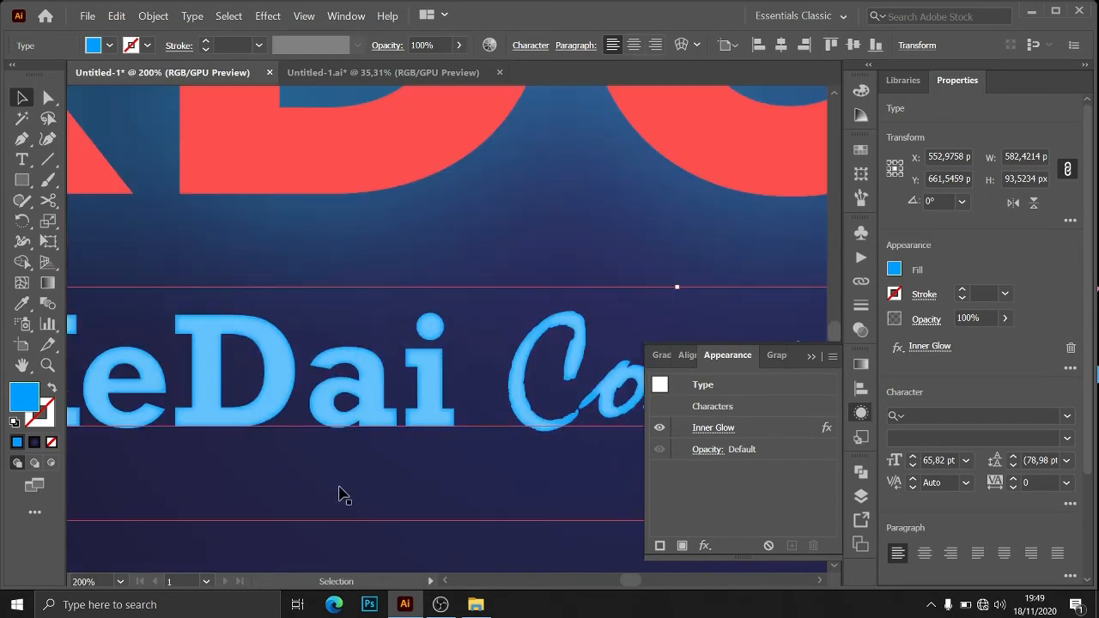
scroll(344, 481, "down", 2)
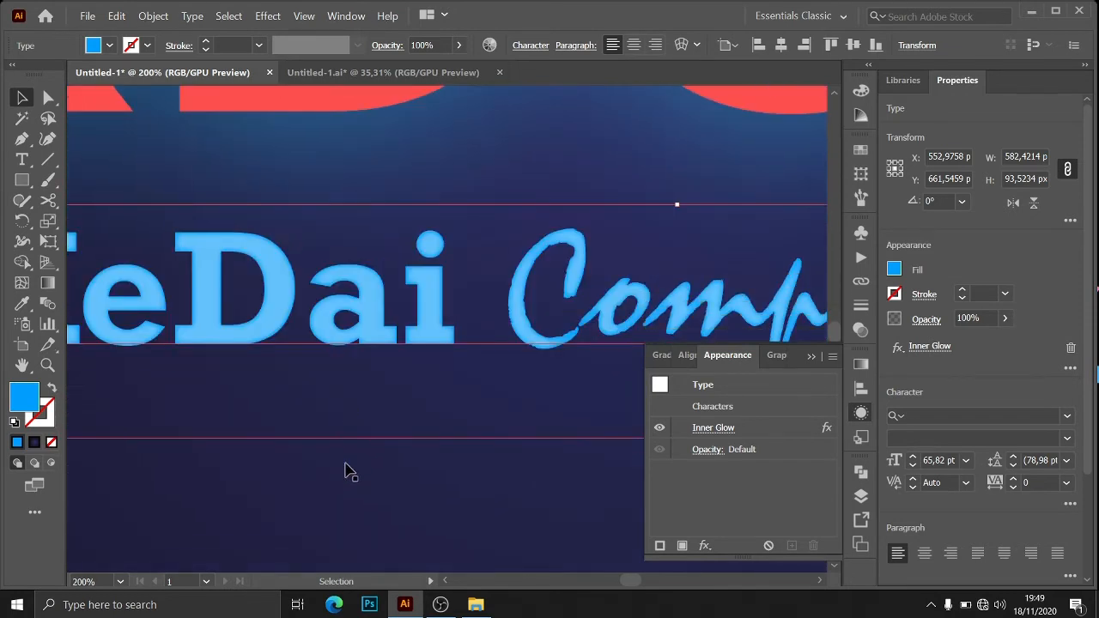
left_click(715, 429)
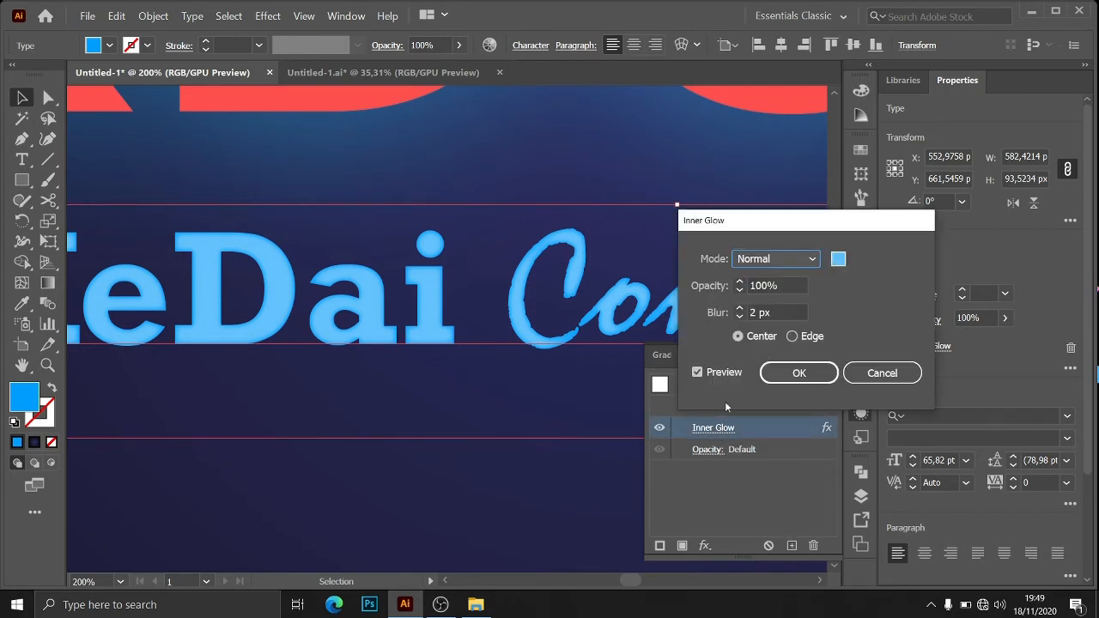
left_click(754, 312)
scroll(756, 312, "up", 12)
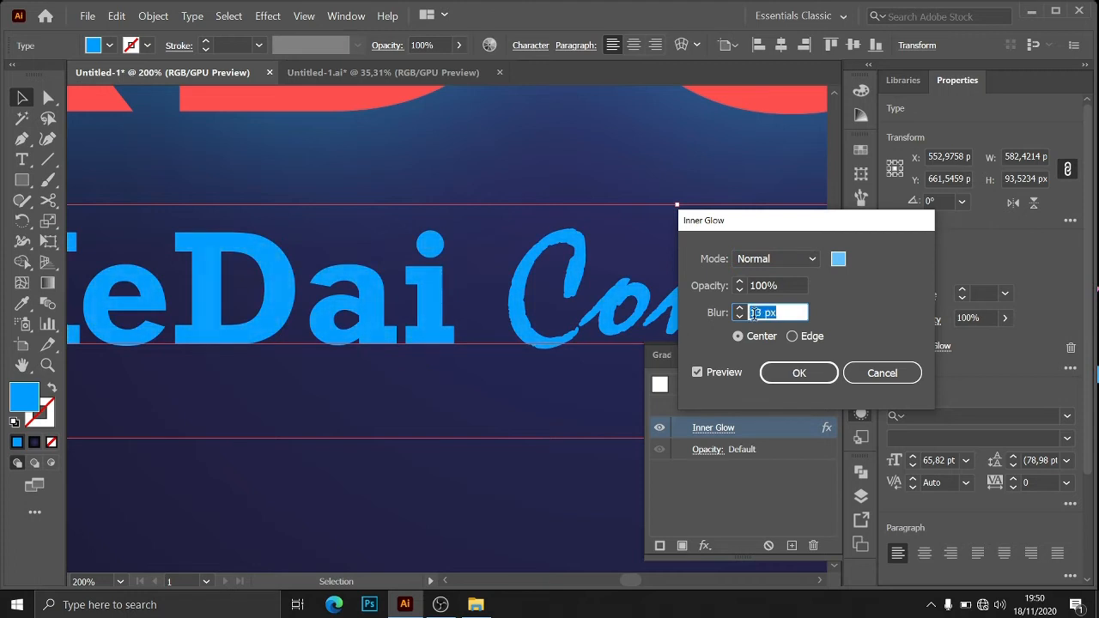
scroll(754, 314, "down", 13)
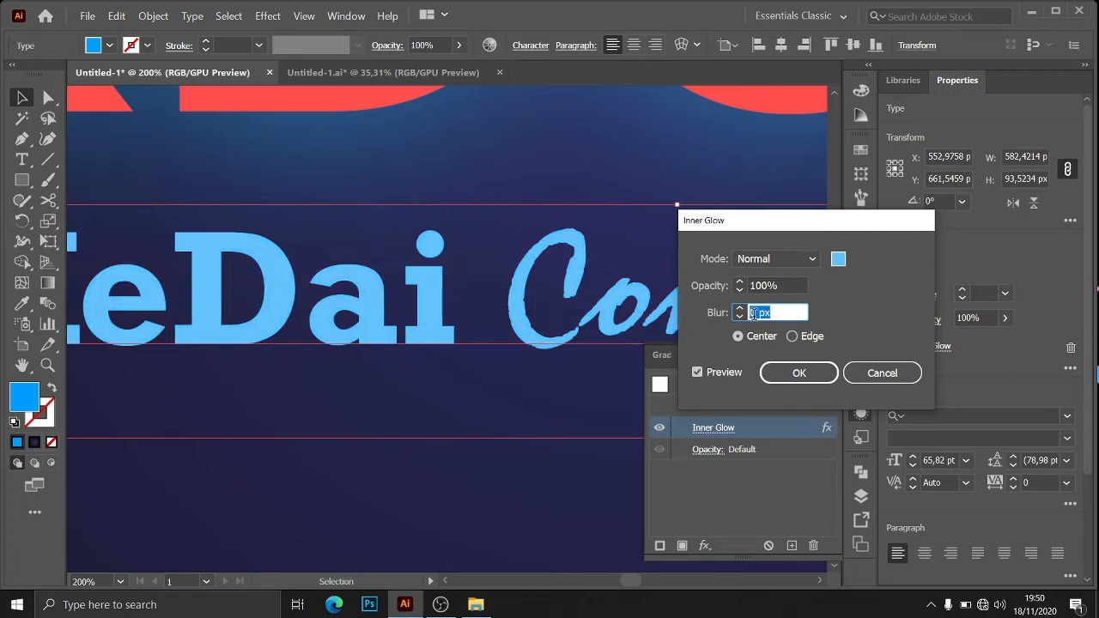
scroll(754, 314, "up", 3)
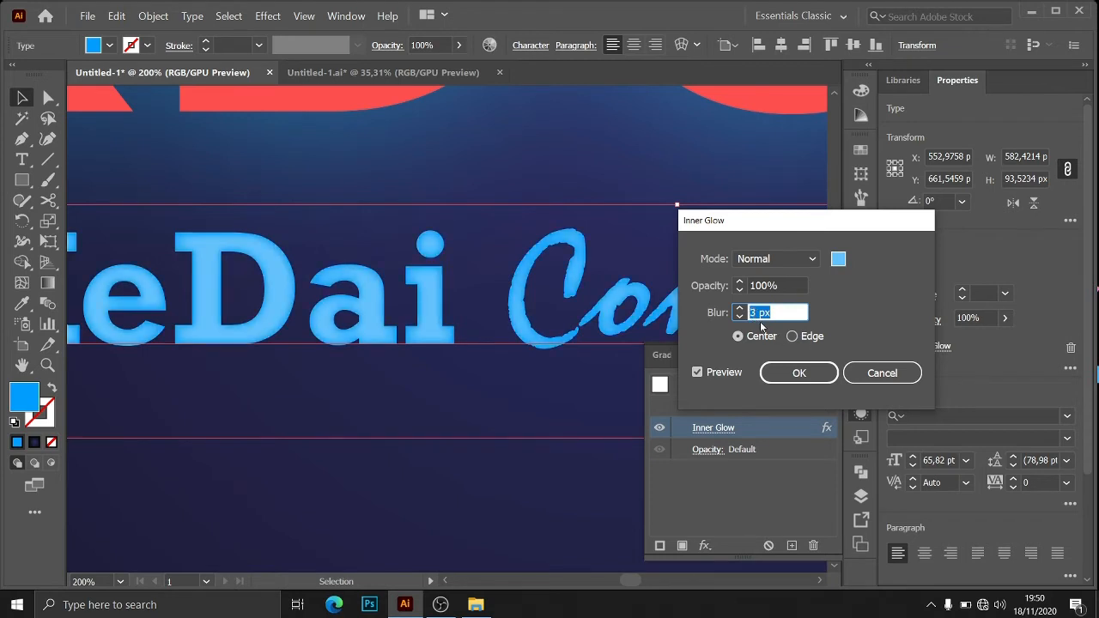
left_click(757, 314)
key("BackSpace")
type("2")
left_click(762, 286)
left_click(794, 374)
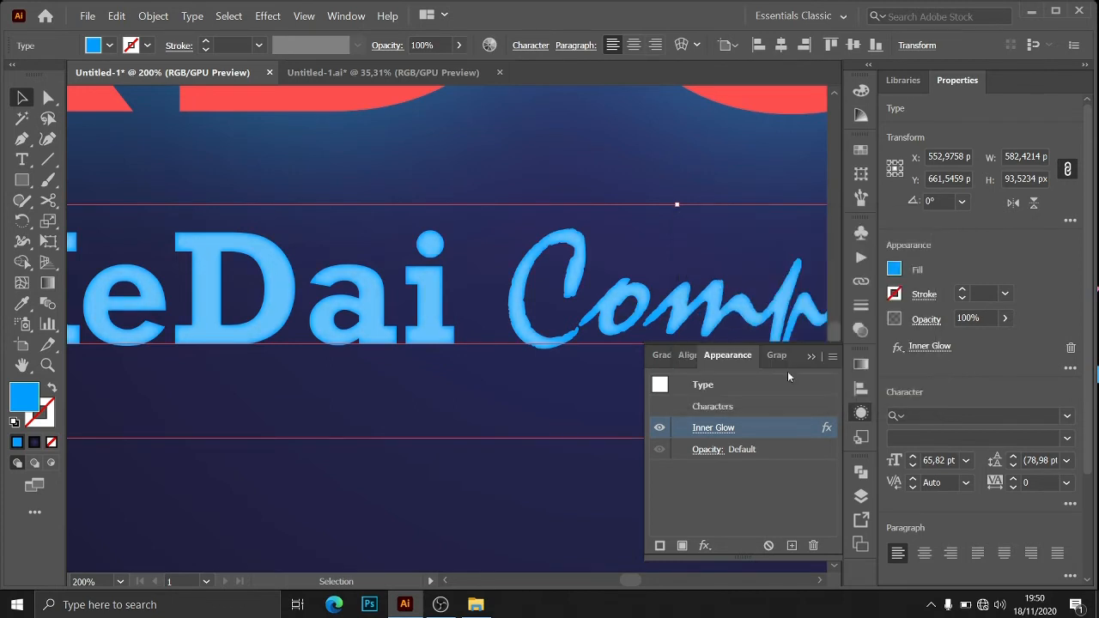
Step: Add an Outer Glow effect to the tagline using the glow colour 009ECE
left_click(812, 355)
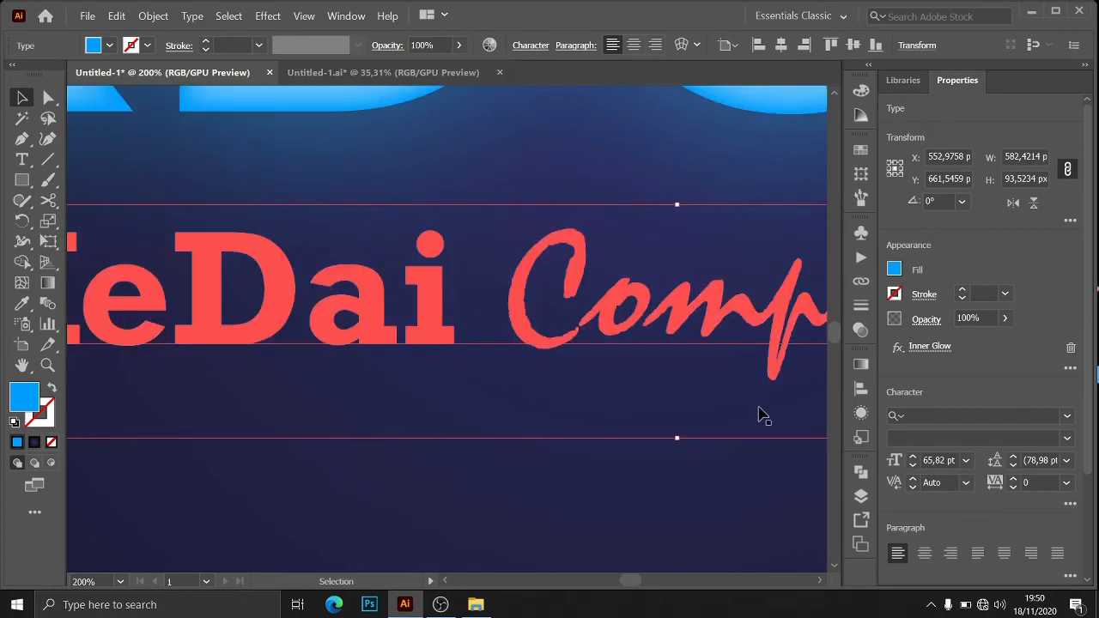
left_click(340, 17)
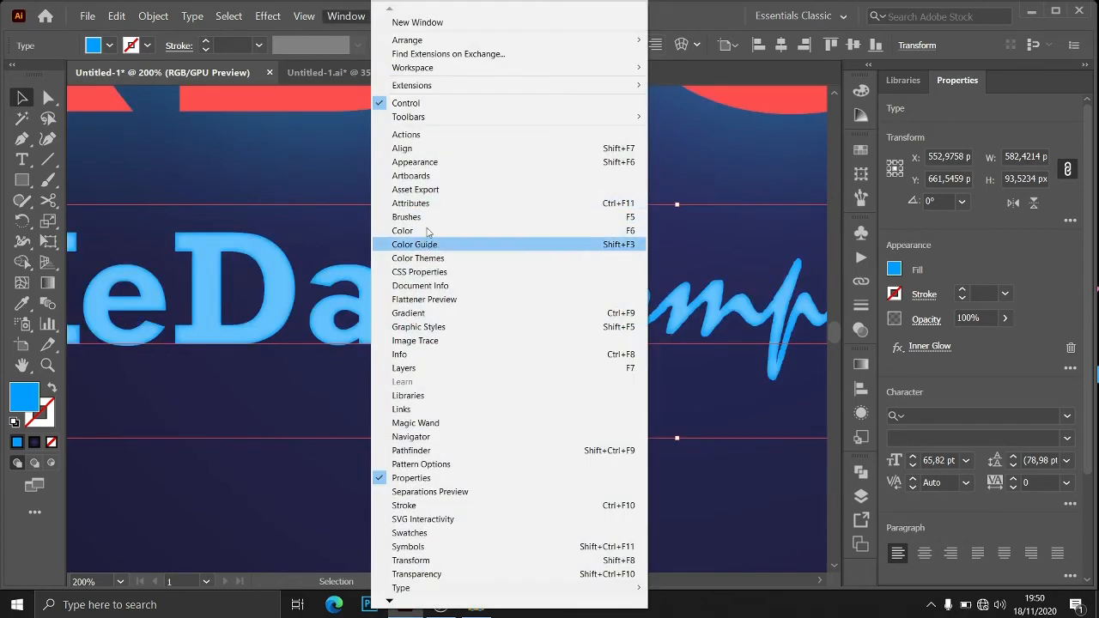
left_click(438, 163)
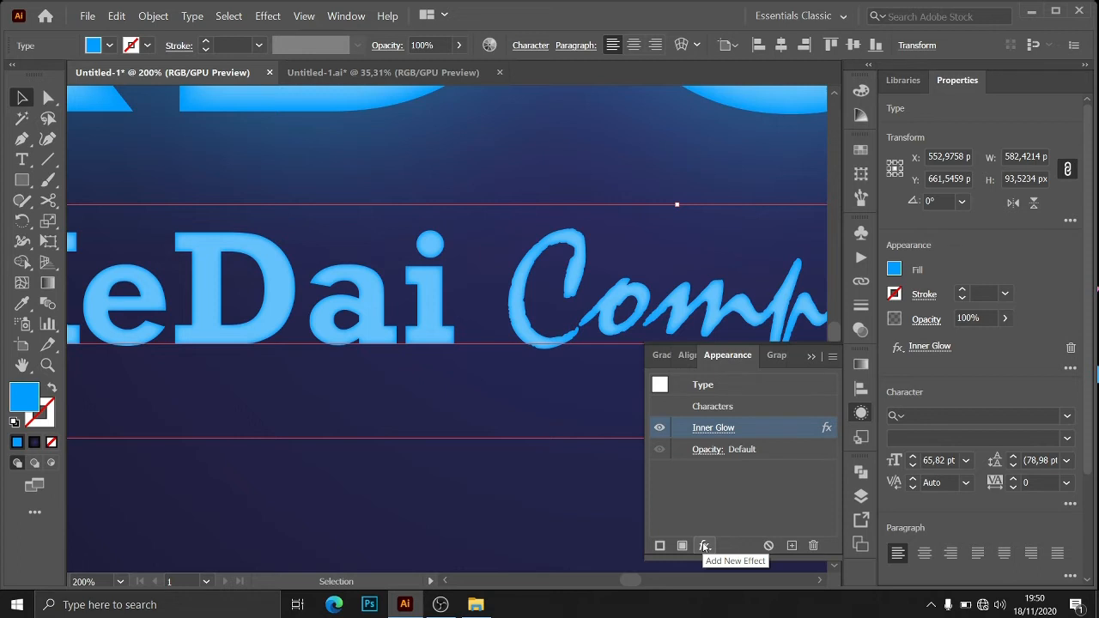
left_click(705, 546)
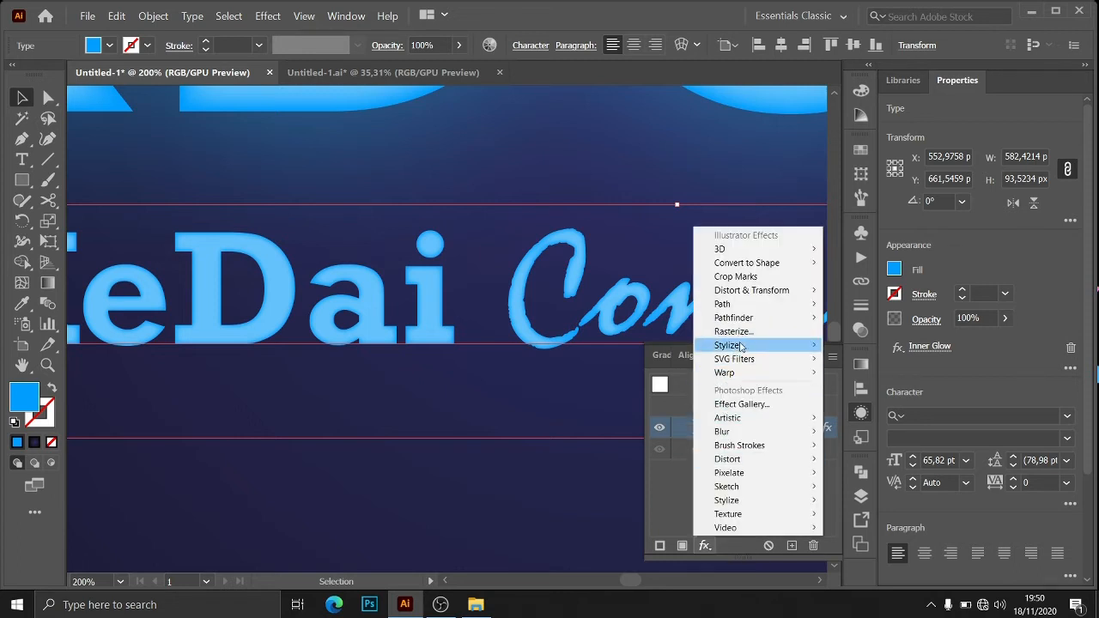
mouse_move(741, 346)
left_click(857, 386)
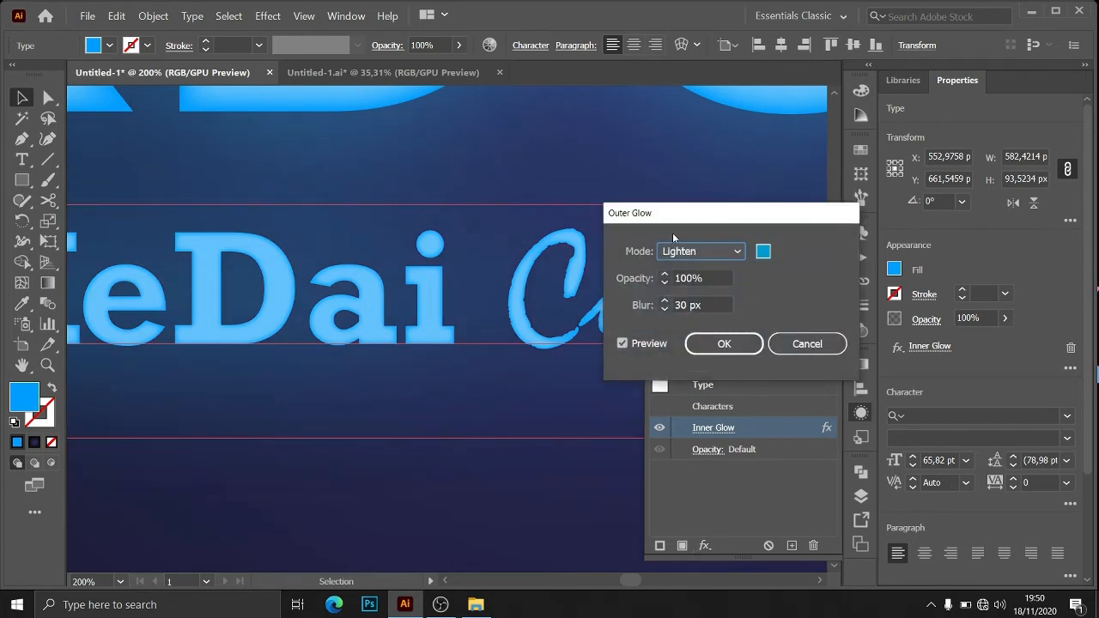
left_click_drag(667, 221, 804, 248)
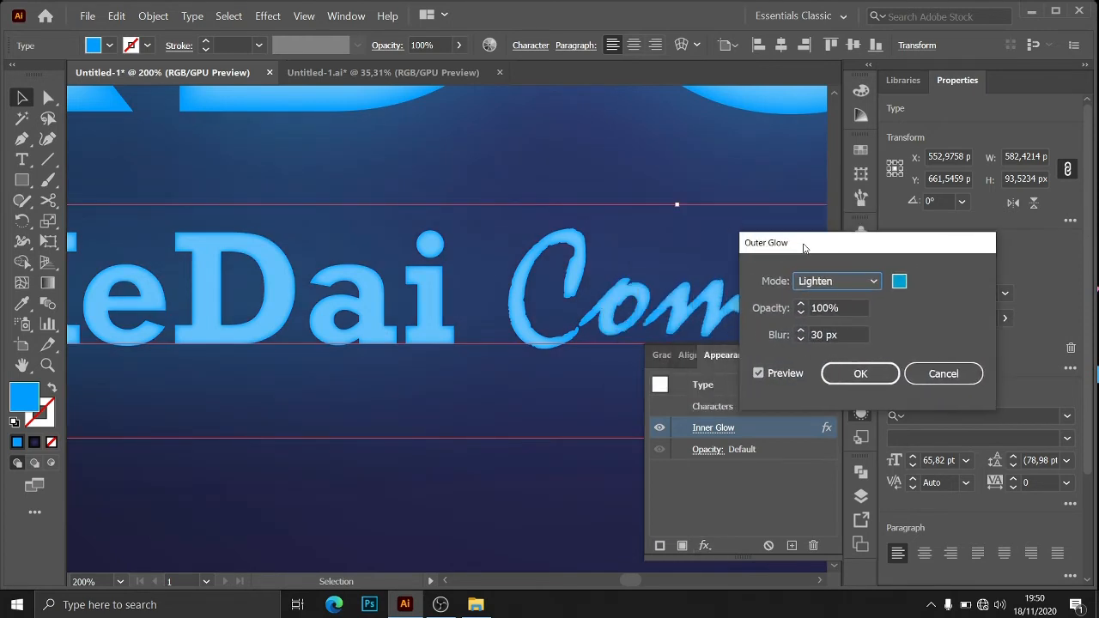
left_click(899, 286)
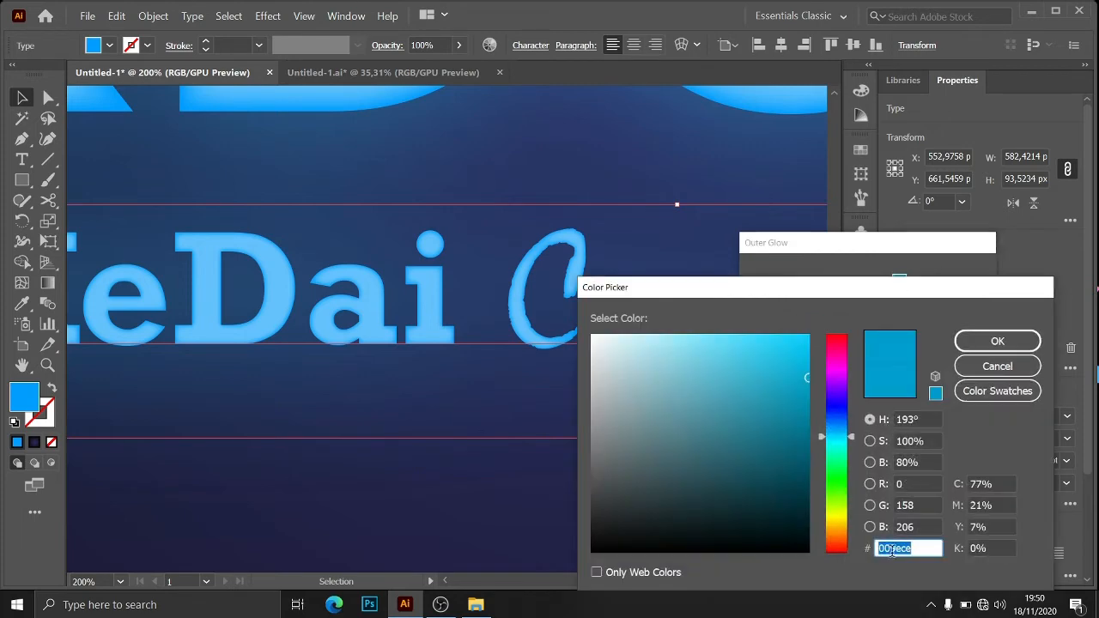
left_click(979, 341)
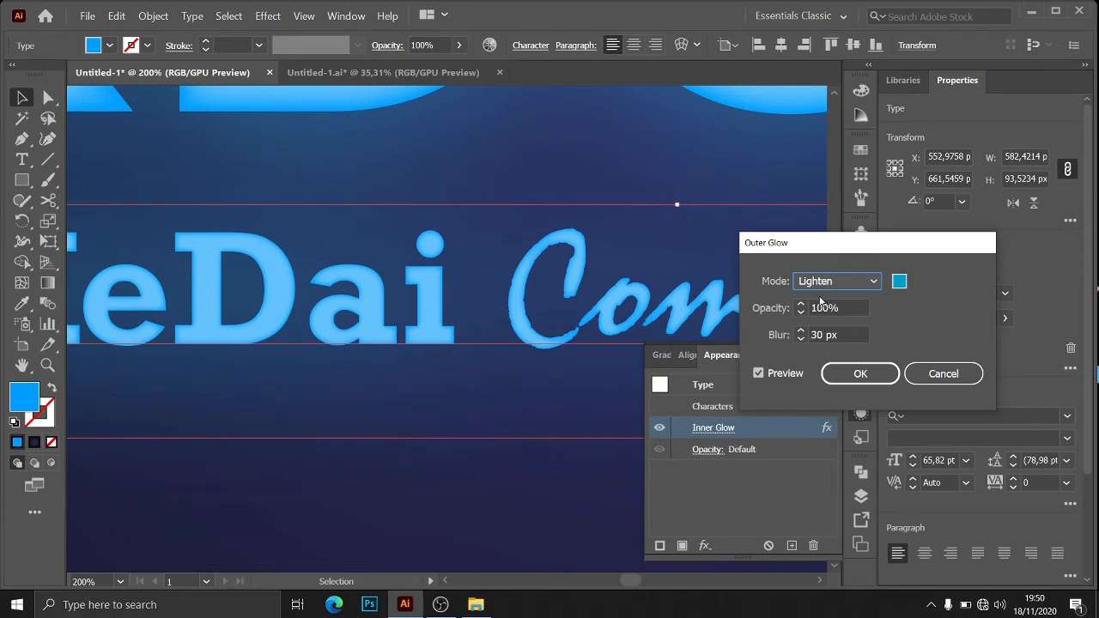
Step: Adjust the blur of the tagline's Outer Glow, keep Lighten mode and 100% opacity, and apply the effect
left_click(873, 284)
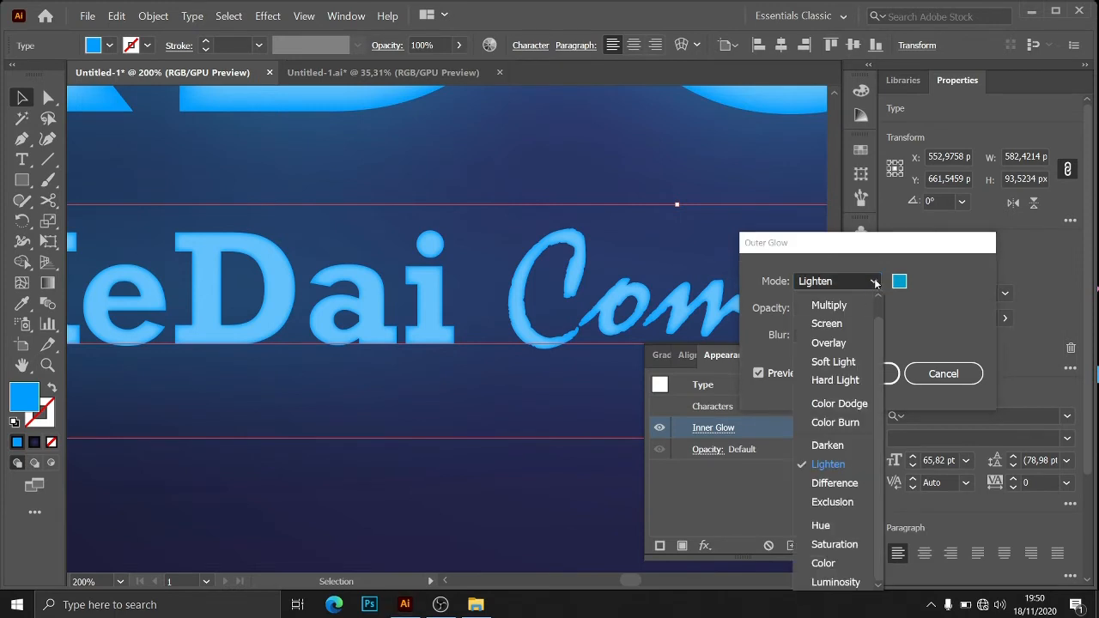
left_click(868, 285)
left_click(820, 333)
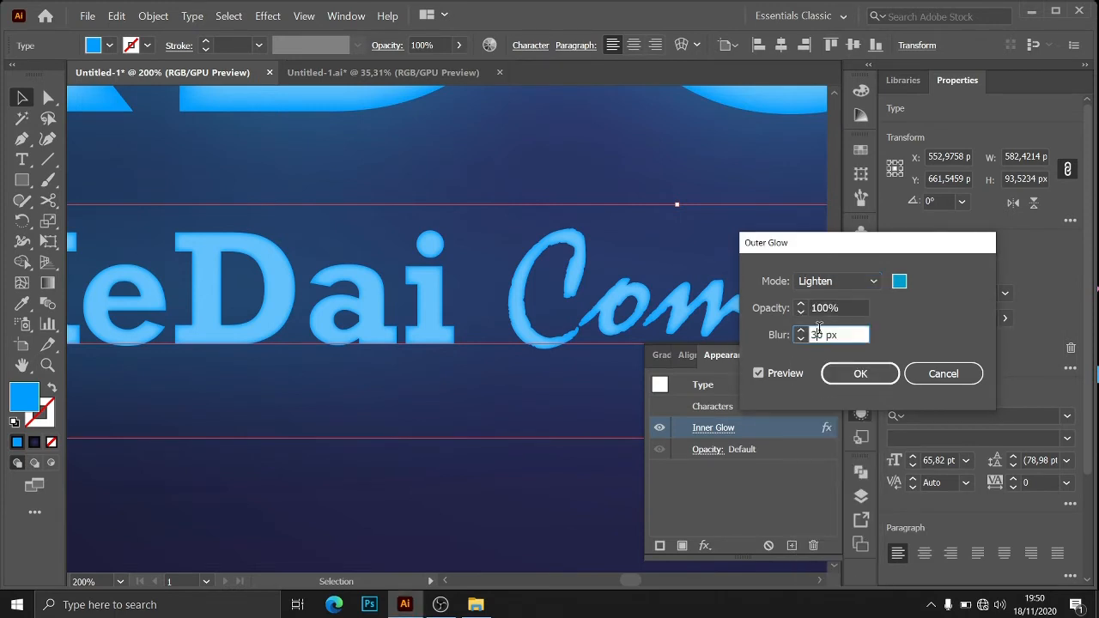
double_click(820, 333)
key("Up")
left_click(843, 374)
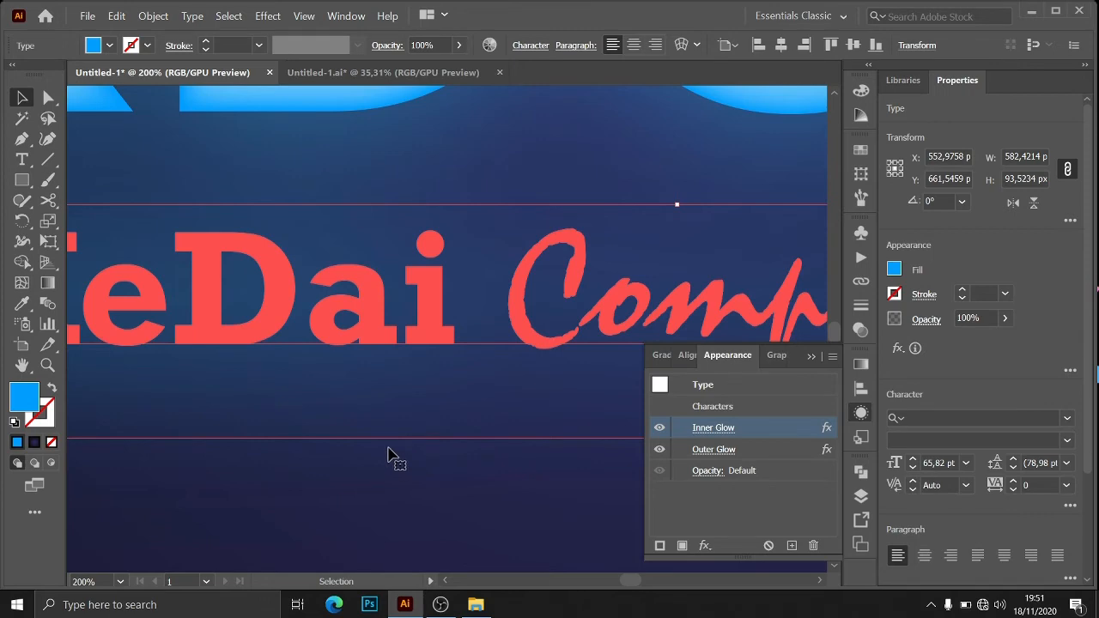
scroll(382, 452, "down", 2)
scroll(382, 451, "down", 1)
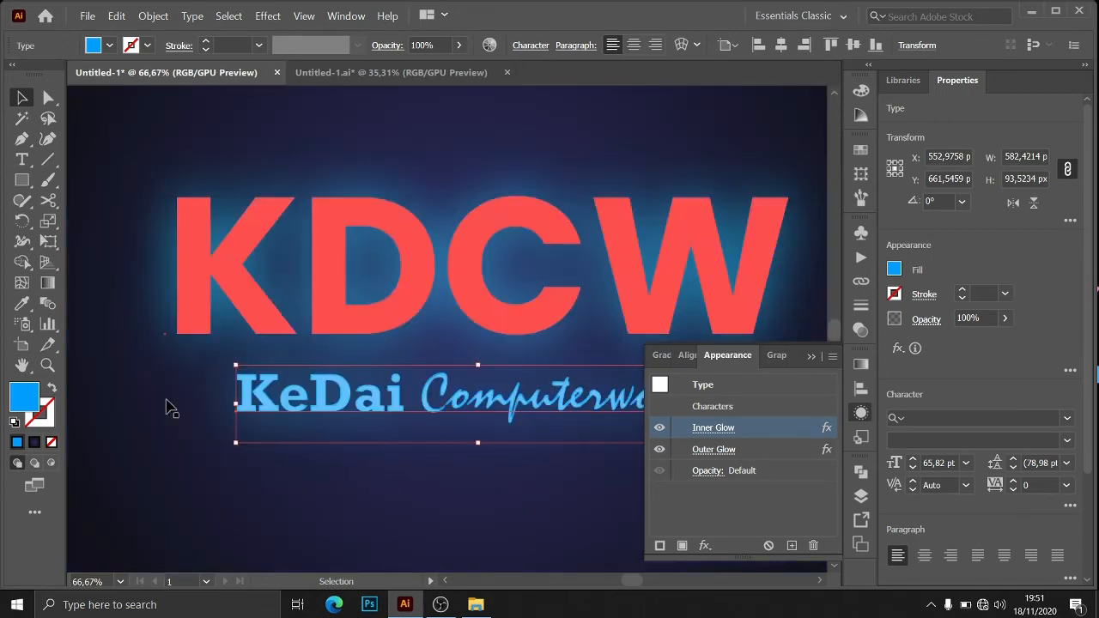
left_click(812, 357)
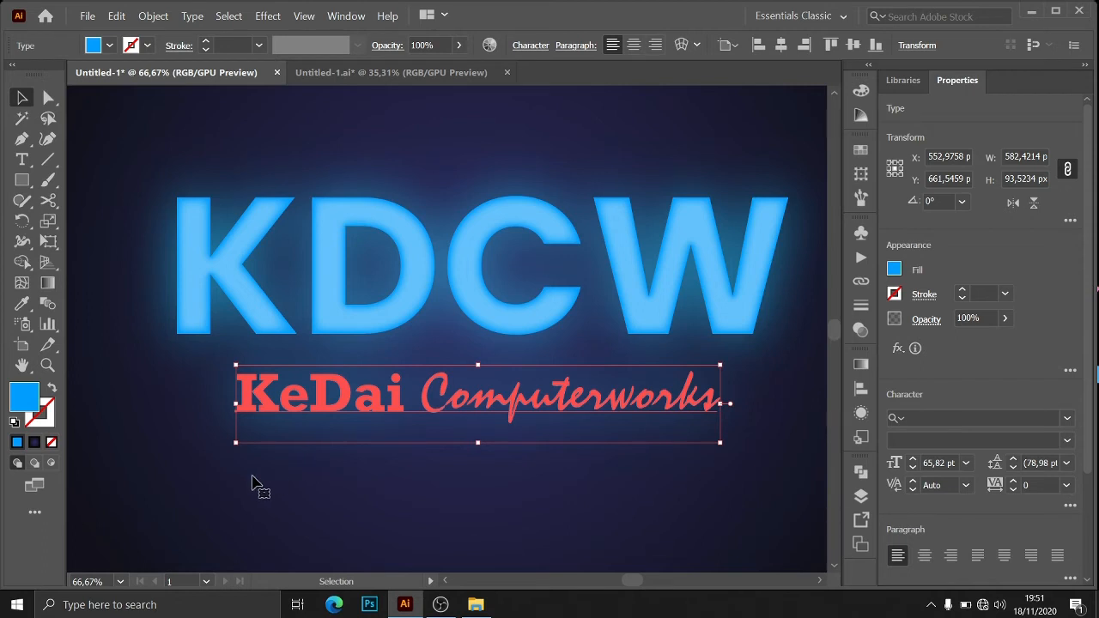
left_click(185, 482)
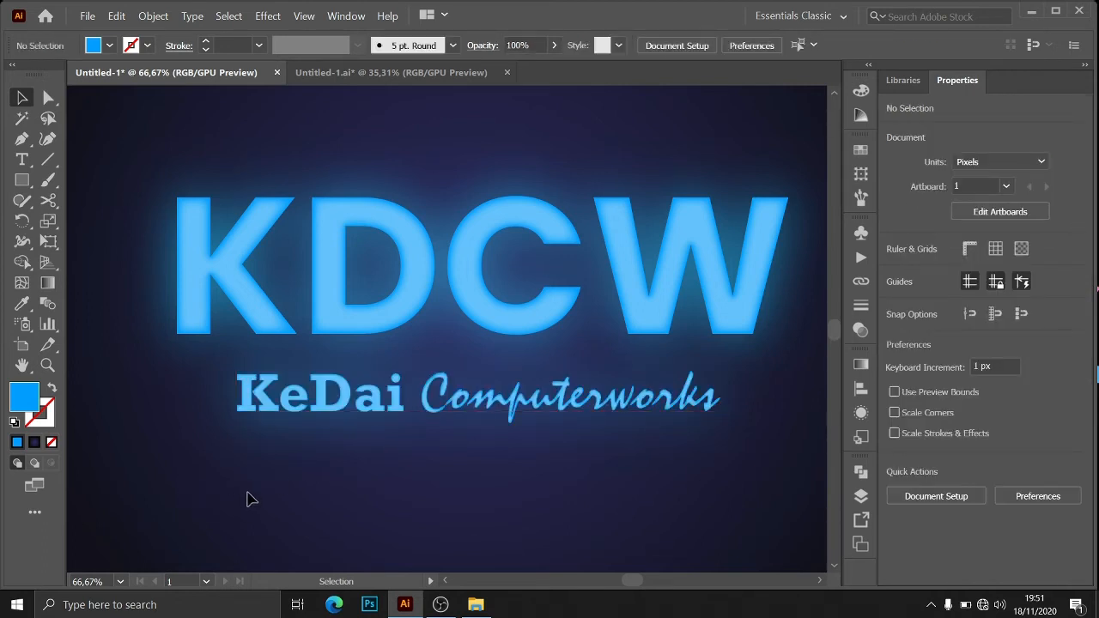
Step: Draw a rectangle about 907 × 435 px around the KDCW text and tagline, and swap its blue fill to the stroke
scroll(238, 466, "down", 2)
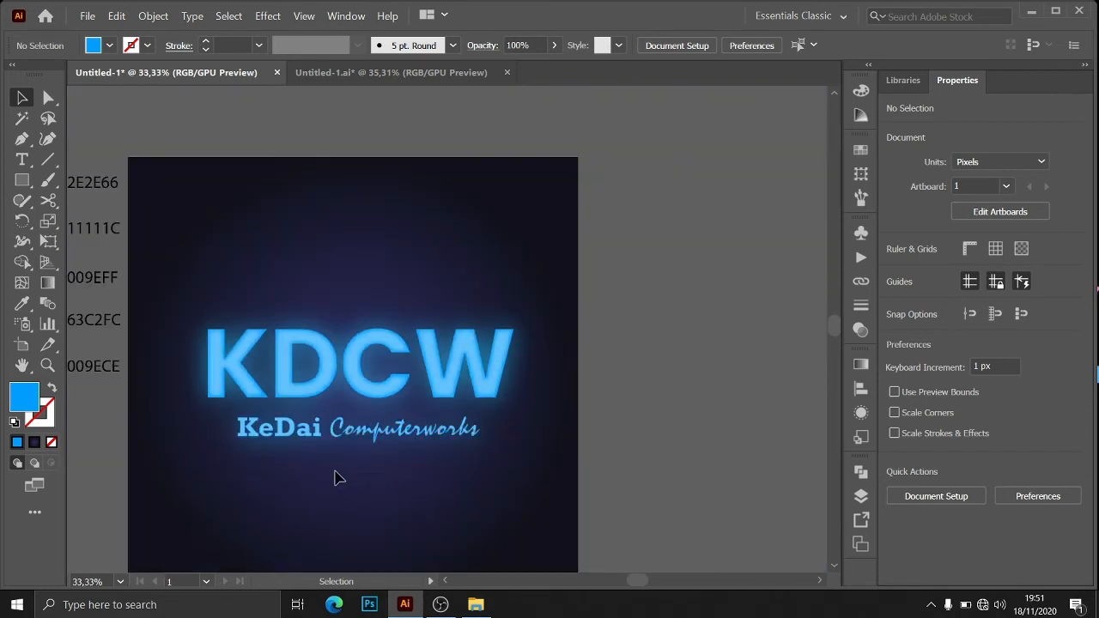
left_click_drag(330, 479, 399, 423)
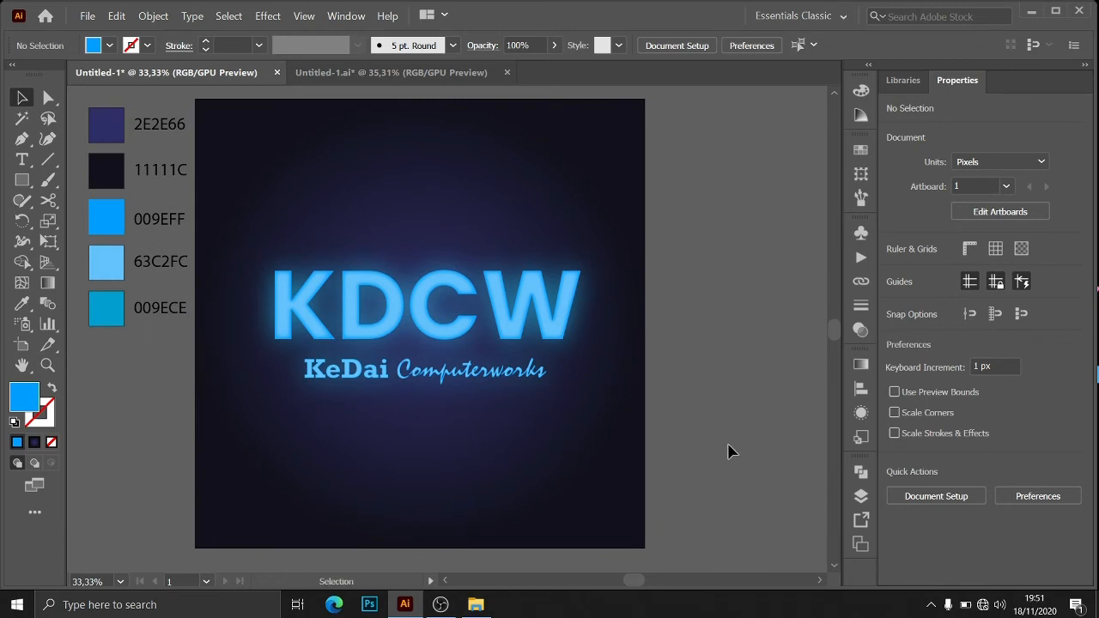
left_click(22, 180)
left_click_drag(238, 231, 616, 411)
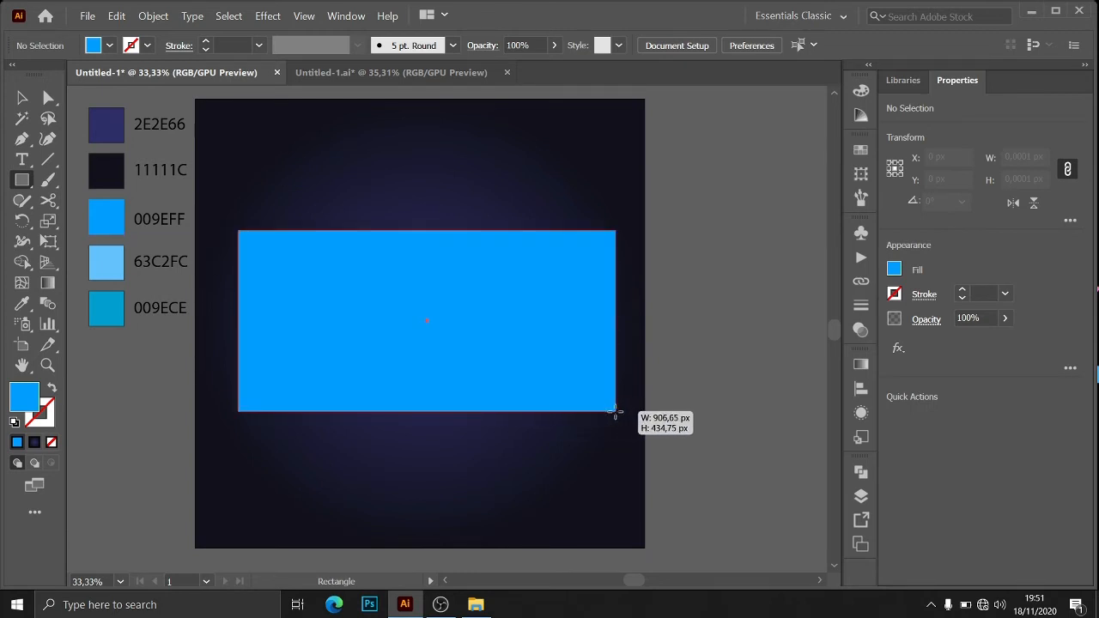
left_click(50, 391)
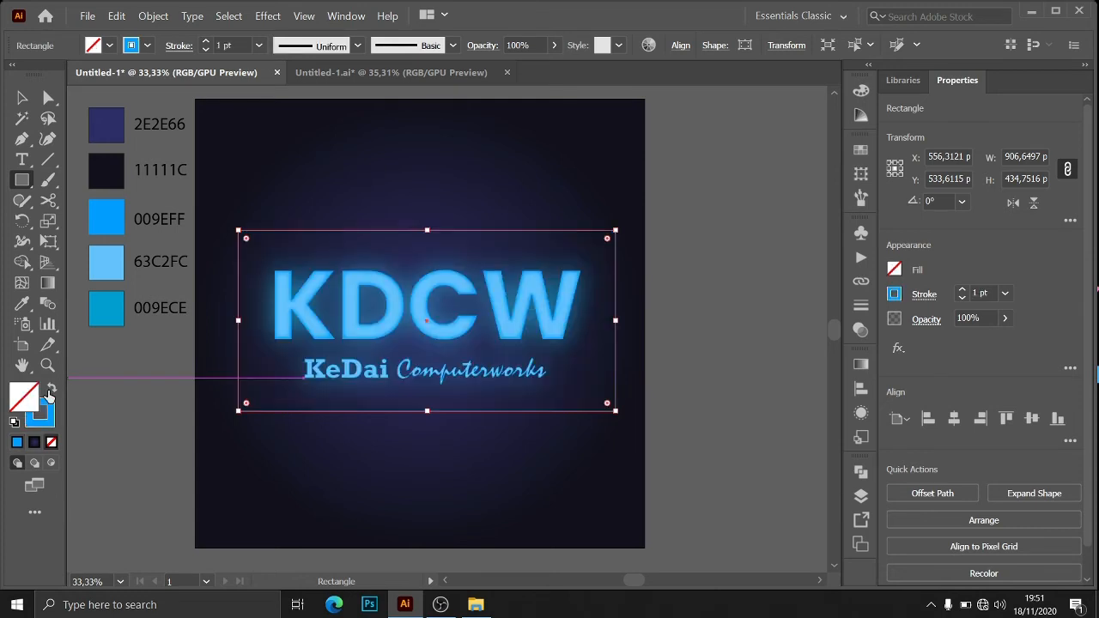
Step: Give the rectangle a 7 pt stroke and round all four of its corners
left_click(258, 45)
left_click(276, 240)
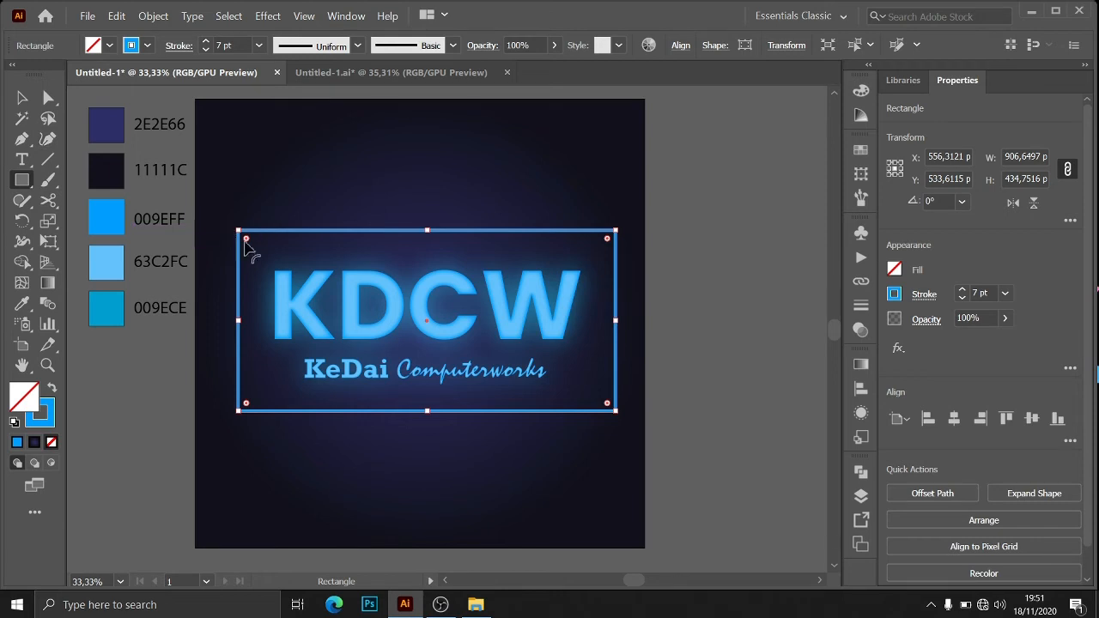
left_click_drag(246, 241, 262, 260)
left_click(22, 97)
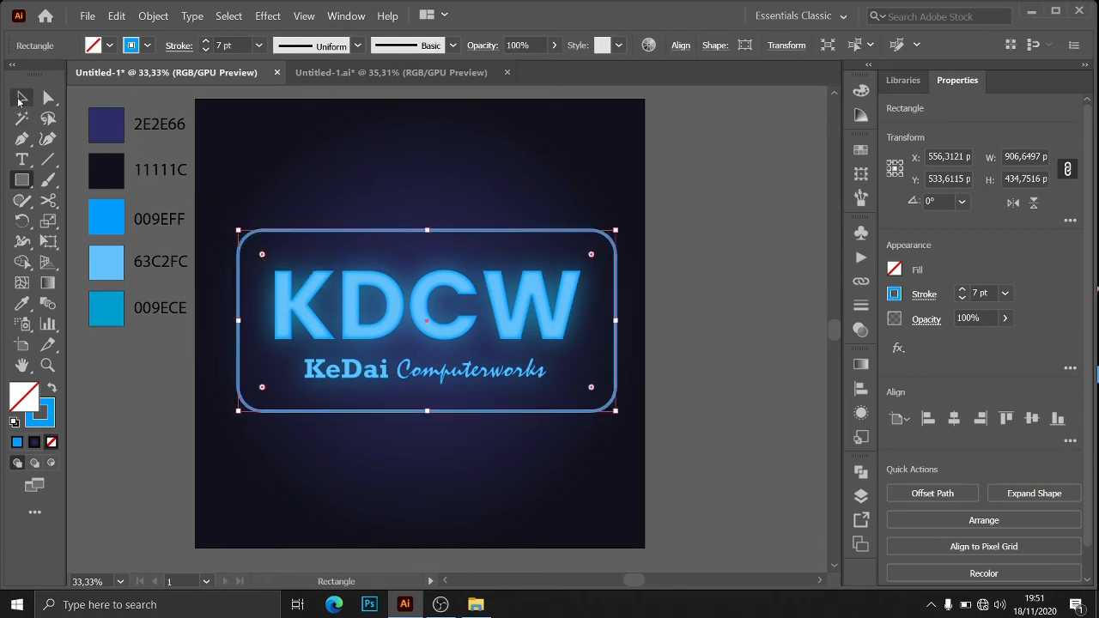
left_click(269, 159)
left_click(324, 232)
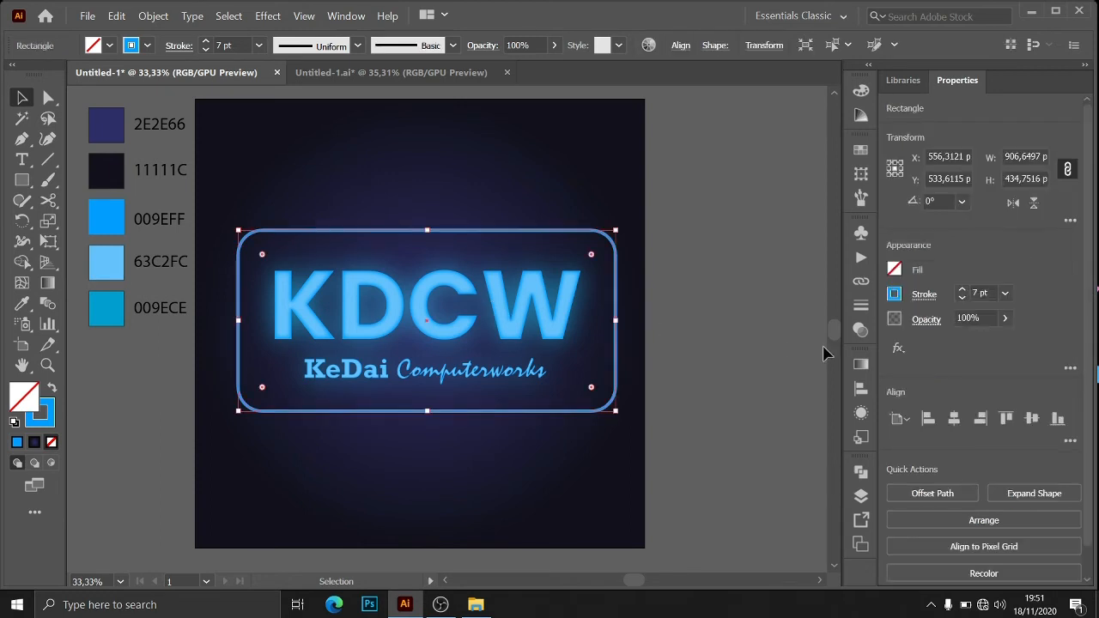
left_click(740, 352)
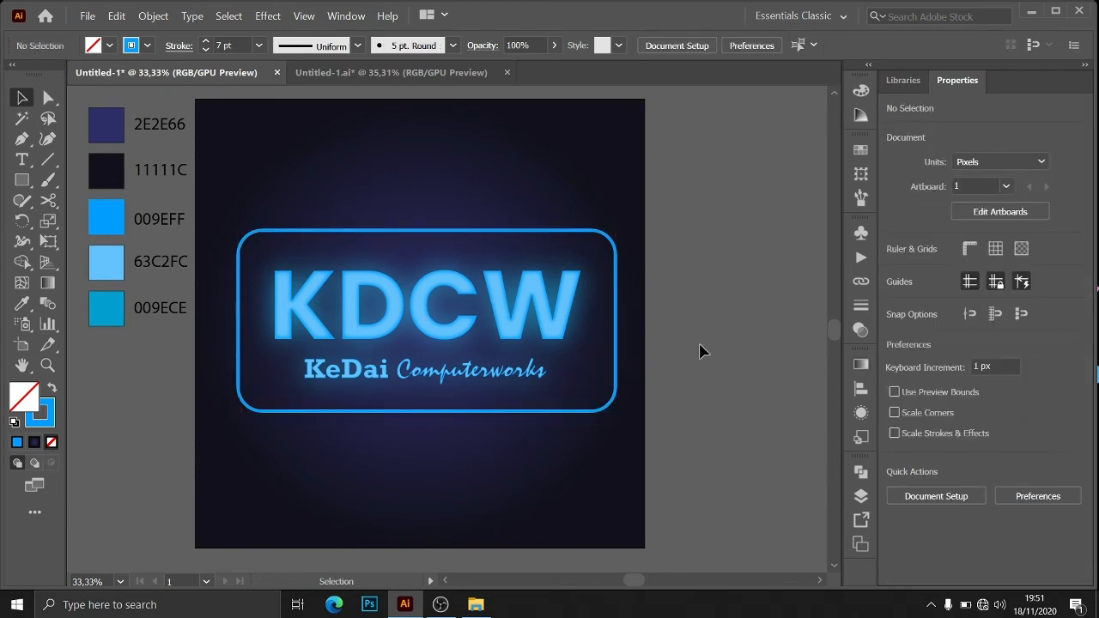
Step: Set the rounded frame's stroke weight to 5 pt
left_click(616, 354)
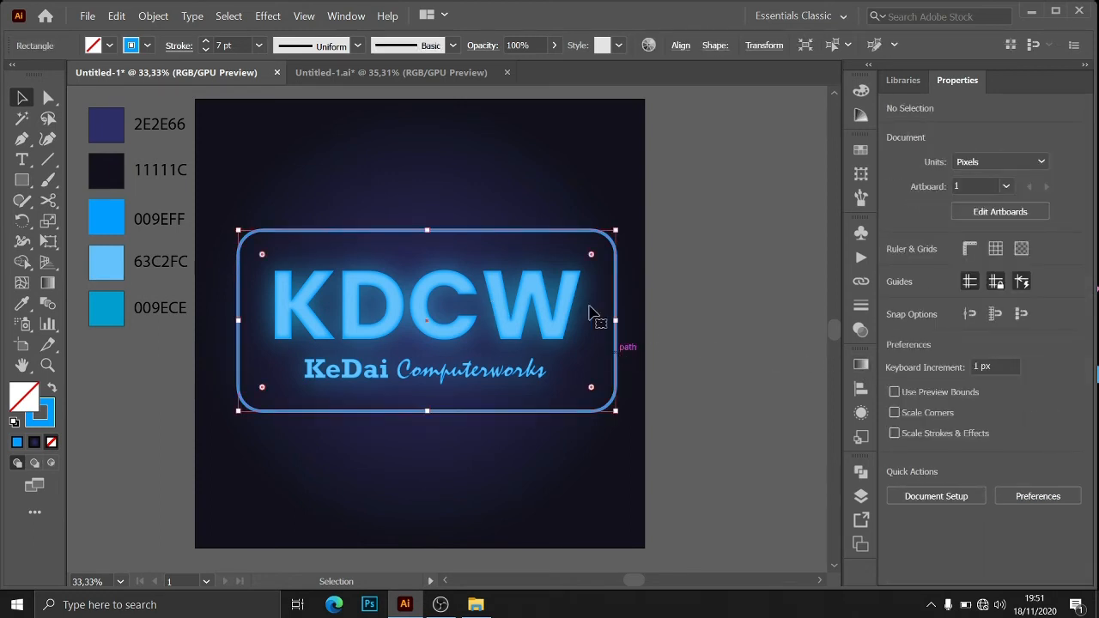
left_click(259, 44)
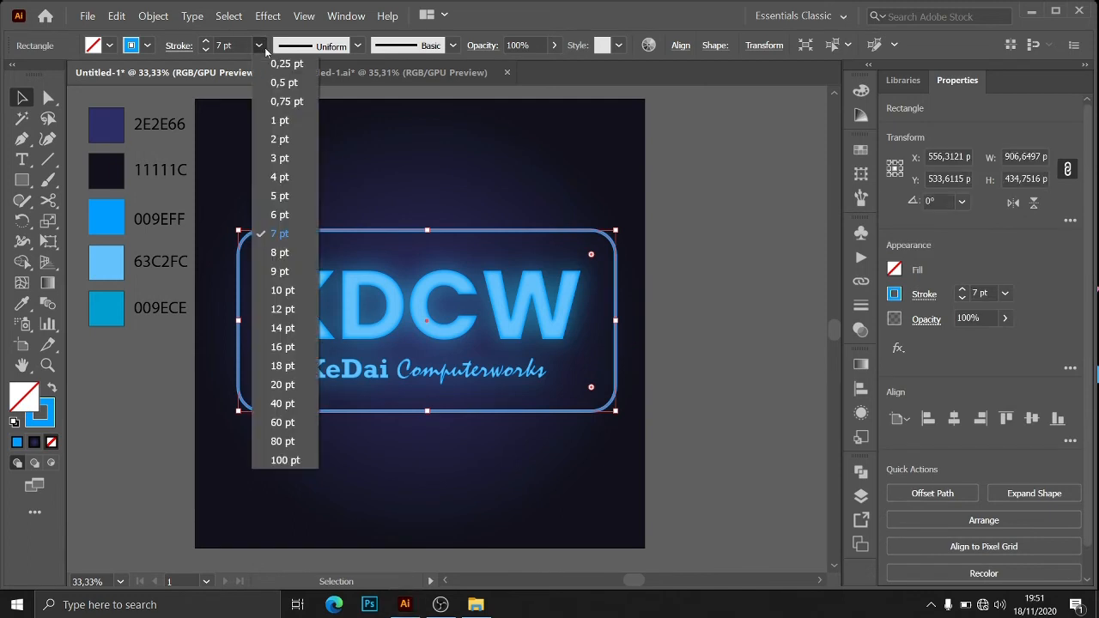
left_click(283, 197)
left_click(273, 194)
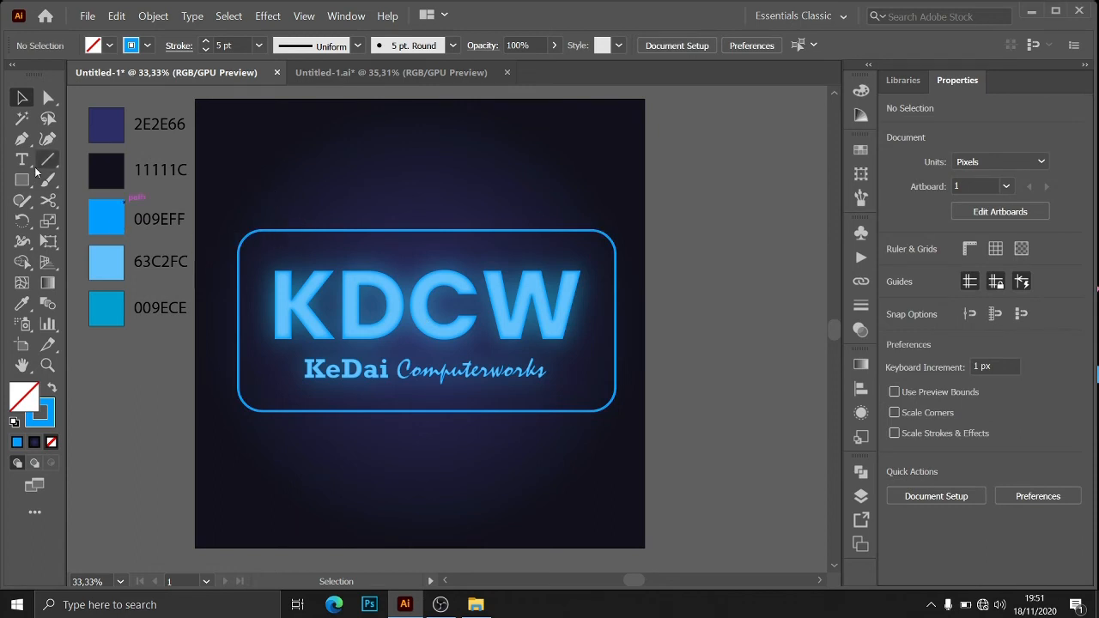
Step: Cut the frame's left side with the Scissors tool and delete a section about 134 px long to open a gap
left_click(45, 204)
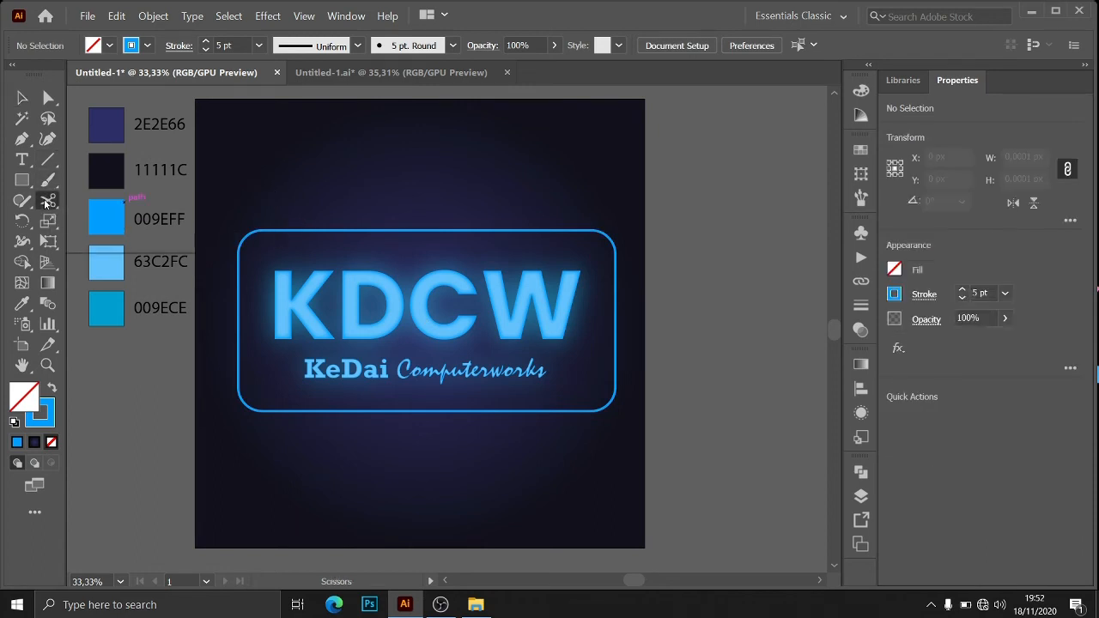
left_click(115, 222)
scroll(246, 347, "up", 2)
scroll(247, 347, "up", 1)
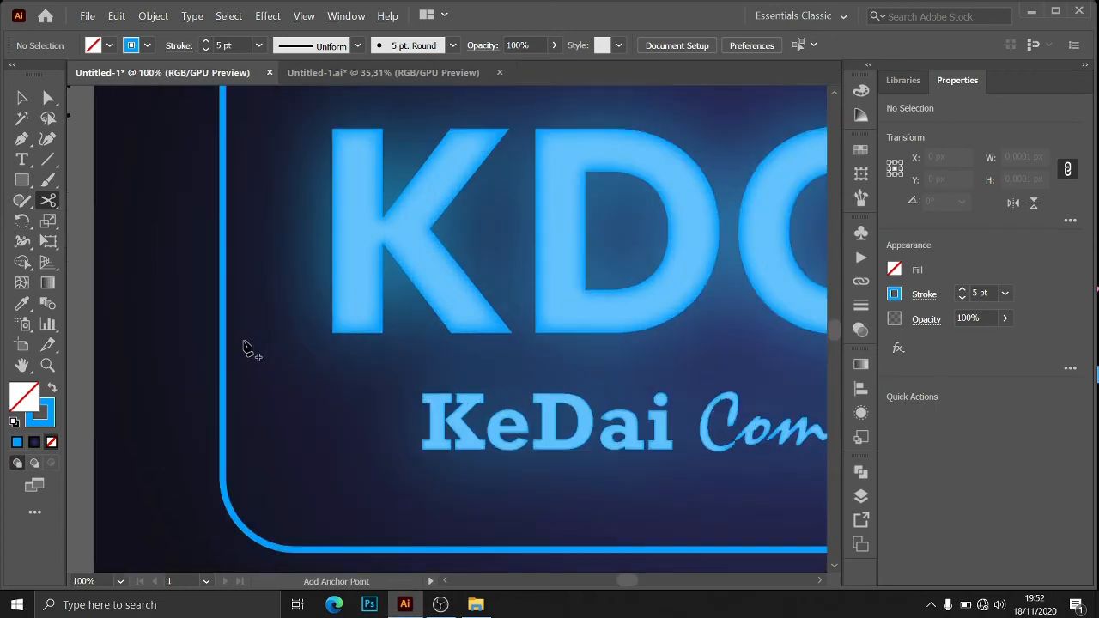
scroll(236, 248, "up", 2)
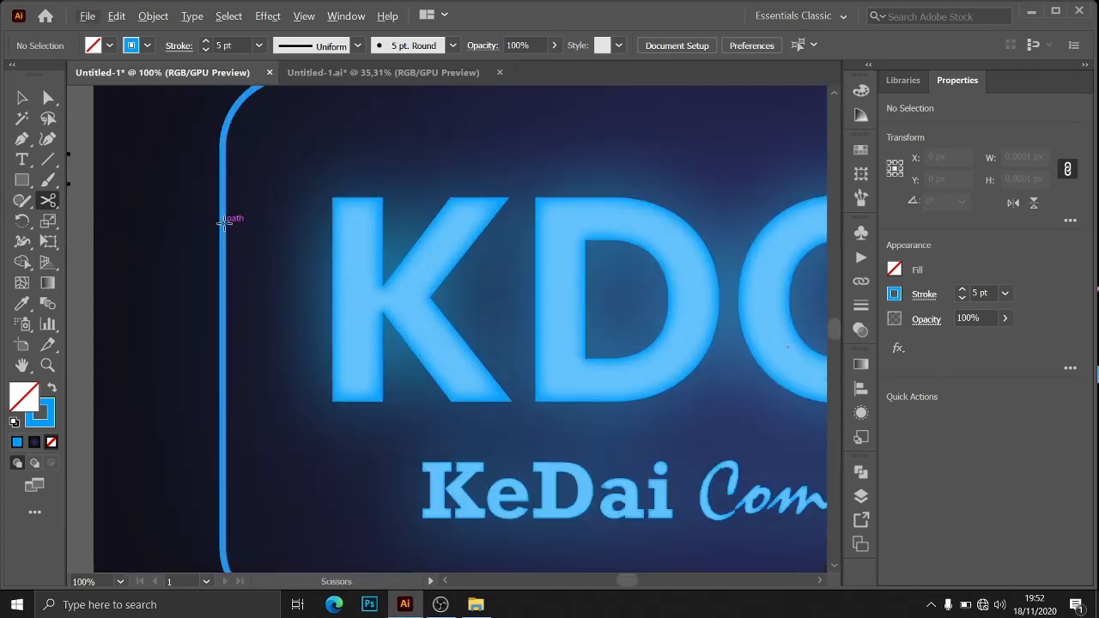
left_click(222, 224)
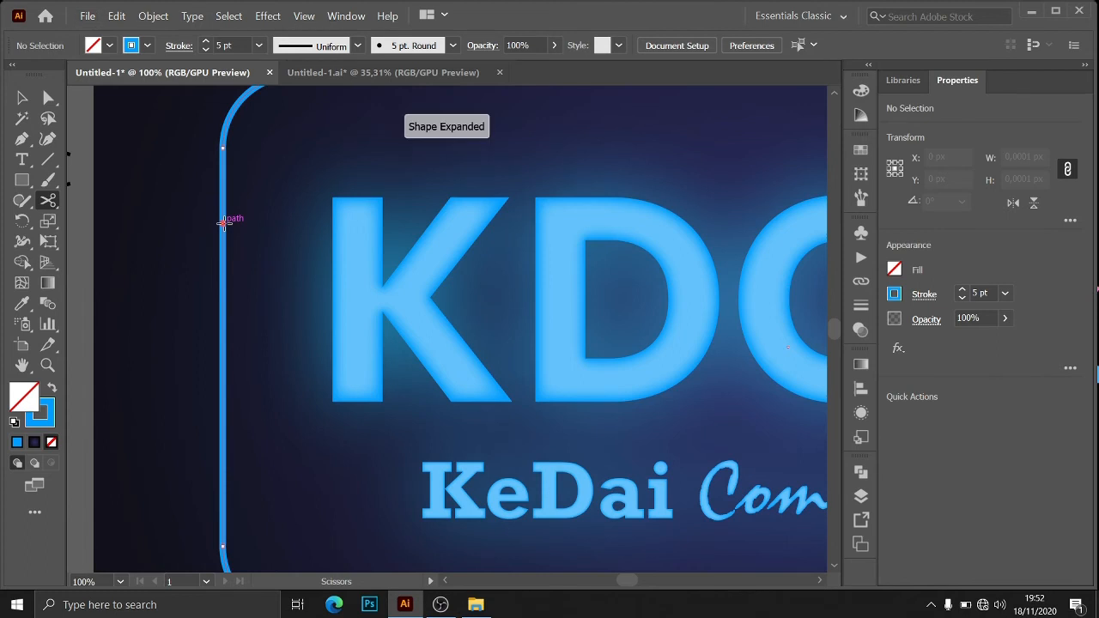
left_click(221, 389)
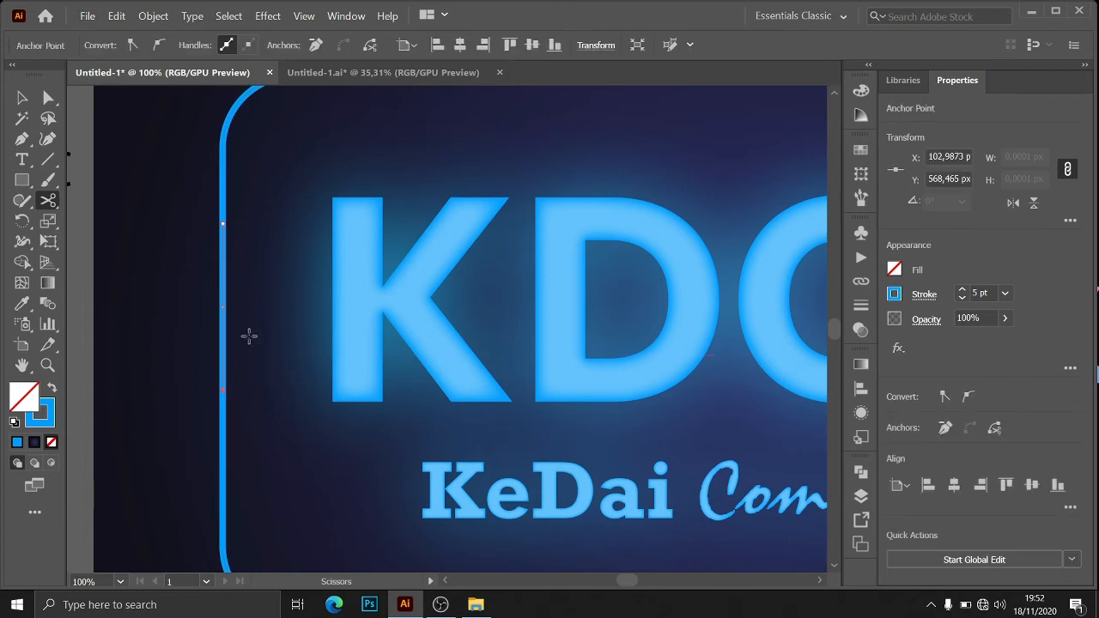
key("Delete")
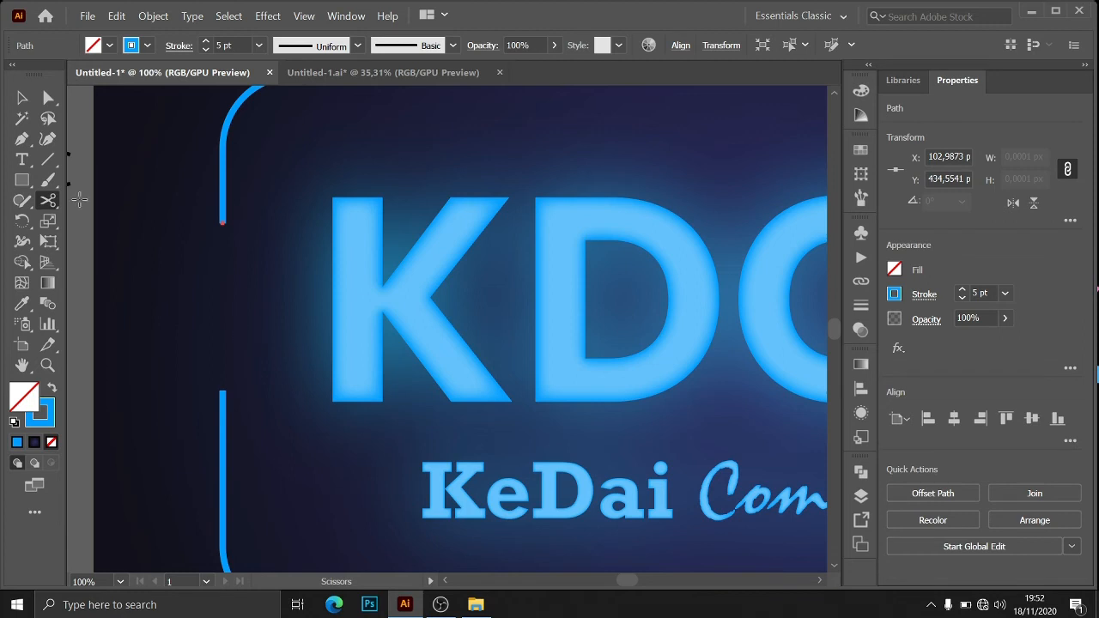
Step: Give the open frame path a round stroke cap
left_click(26, 97)
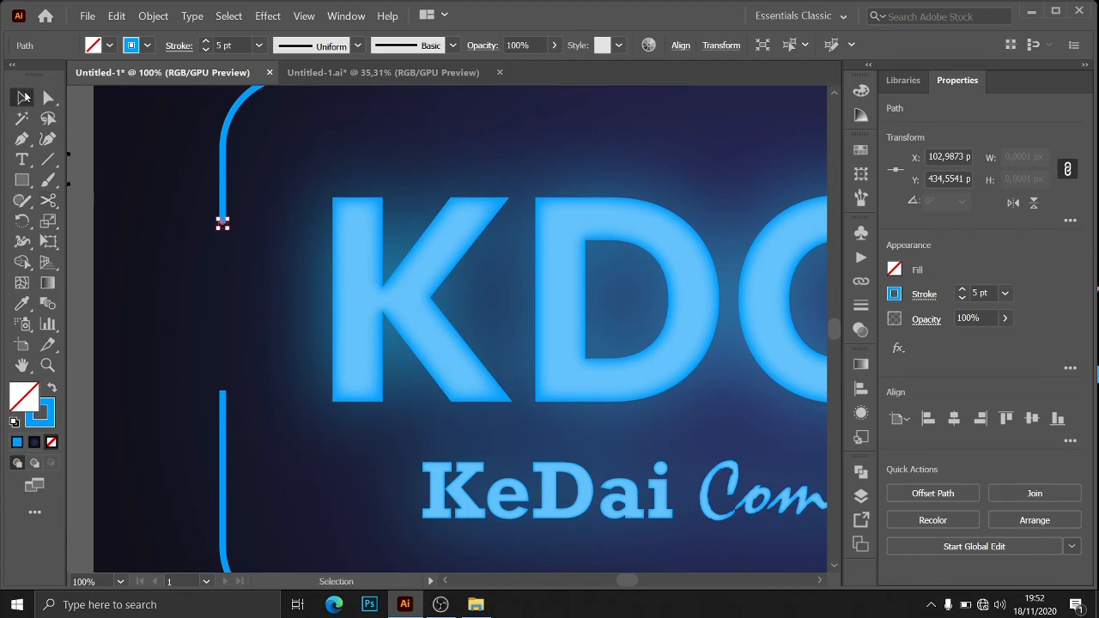
left_click(223, 259)
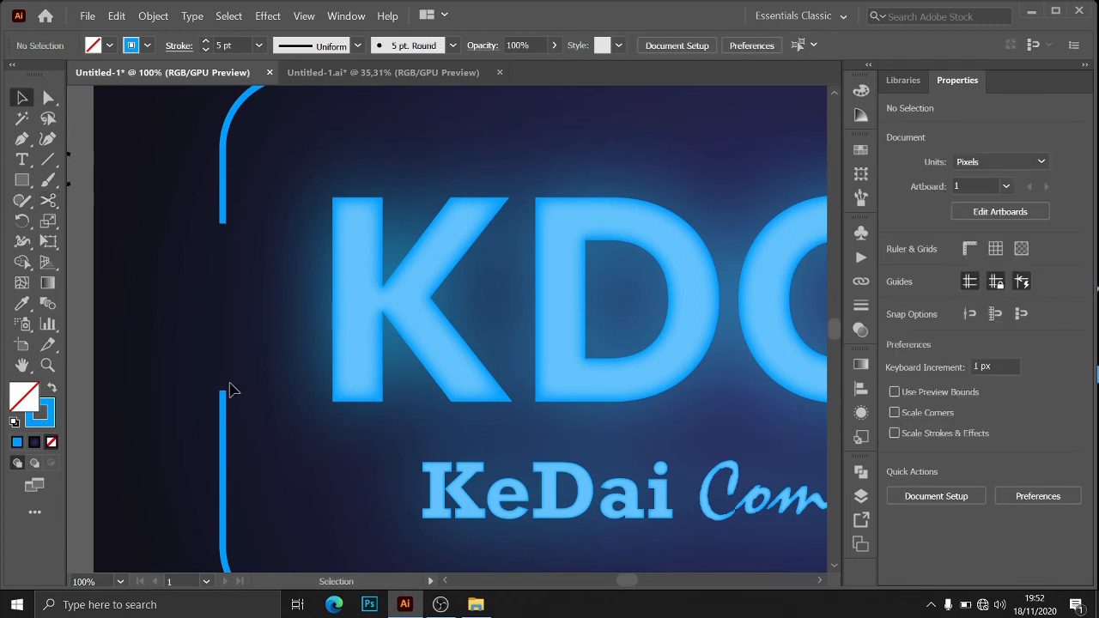
left_click(225, 216)
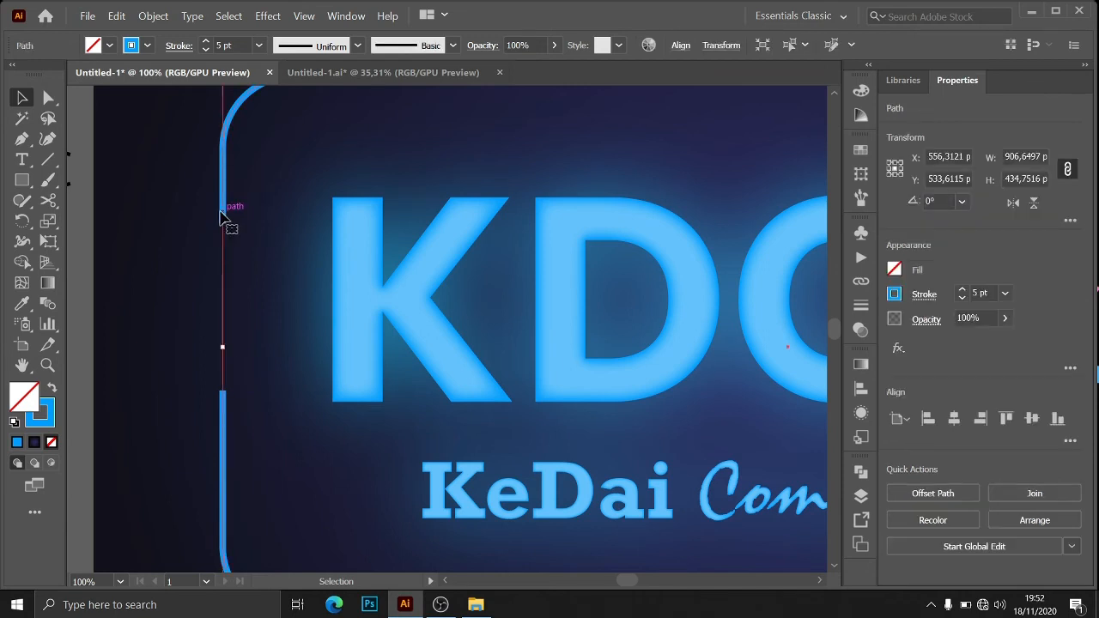
left_click(861, 391)
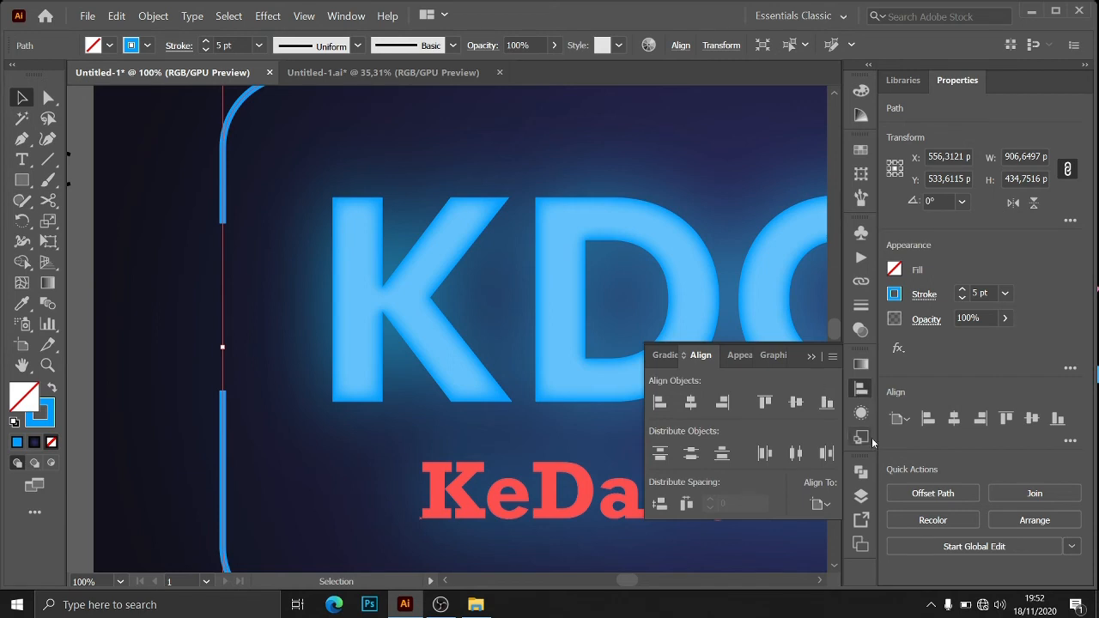
left_click(861, 307)
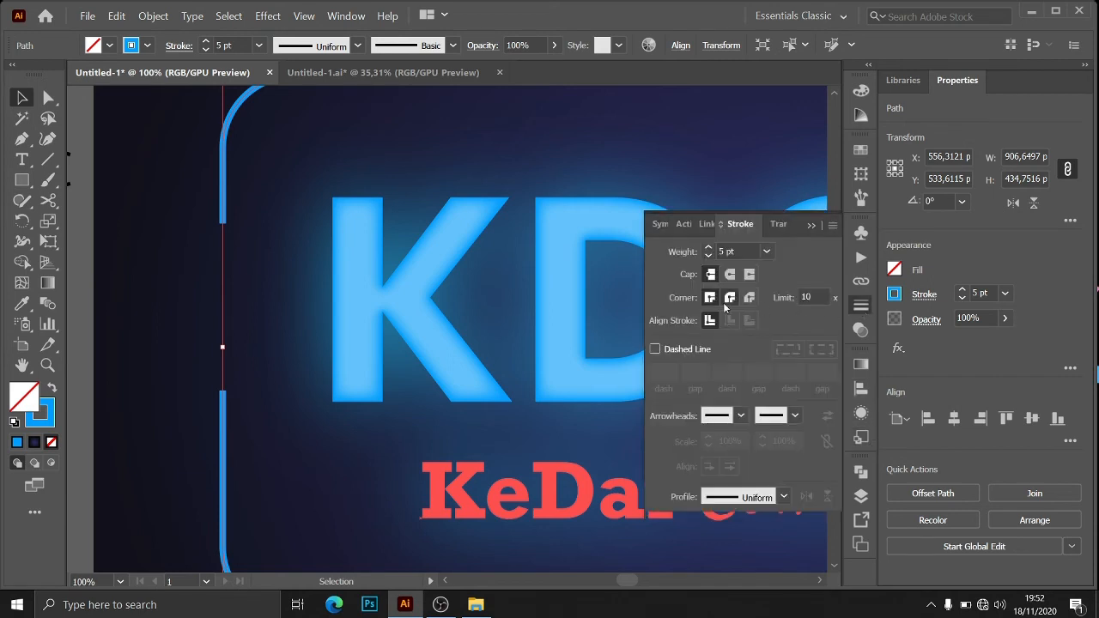
left_click(730, 274)
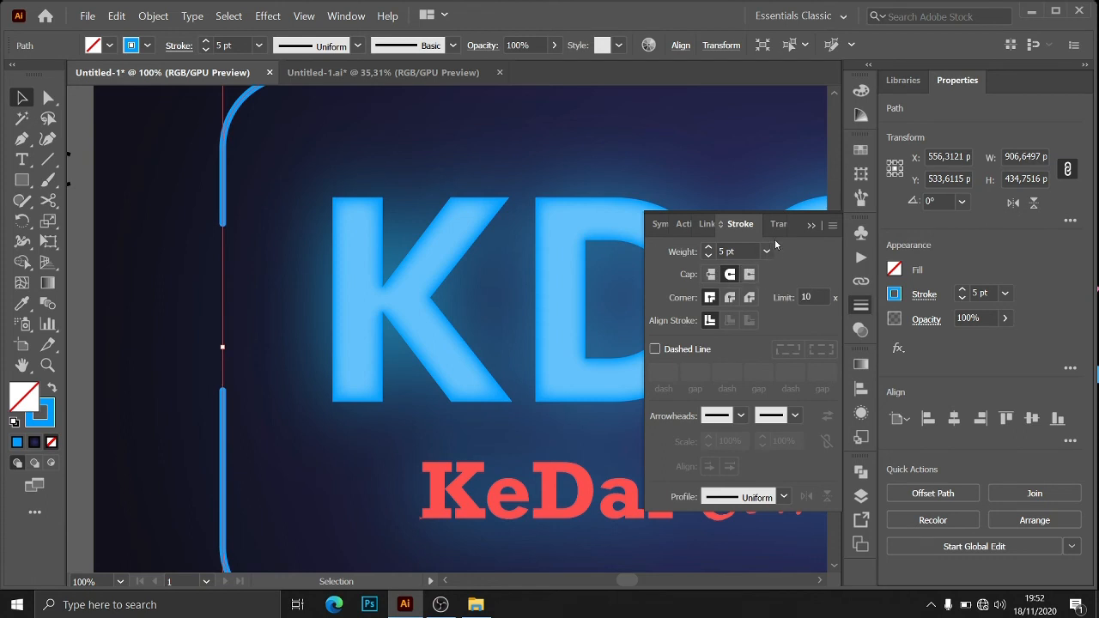
left_click(811, 224)
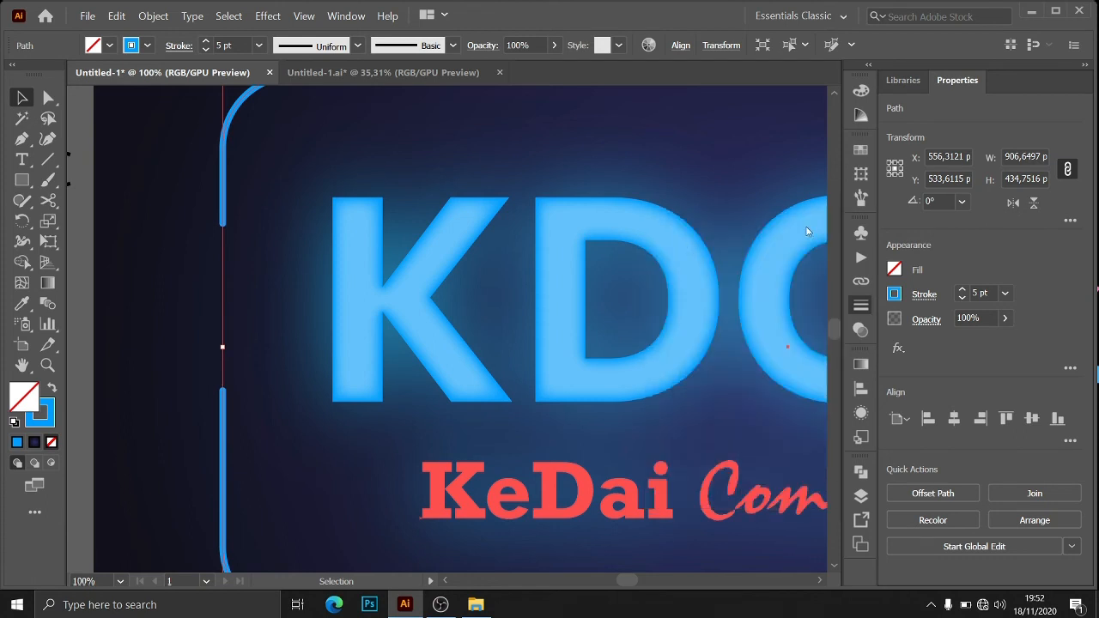
left_click(134, 275)
Step: Cut the frame's lower side and delete a section about 219 px long beneath the start of the tagline
scroll(140, 279, "down", 2)
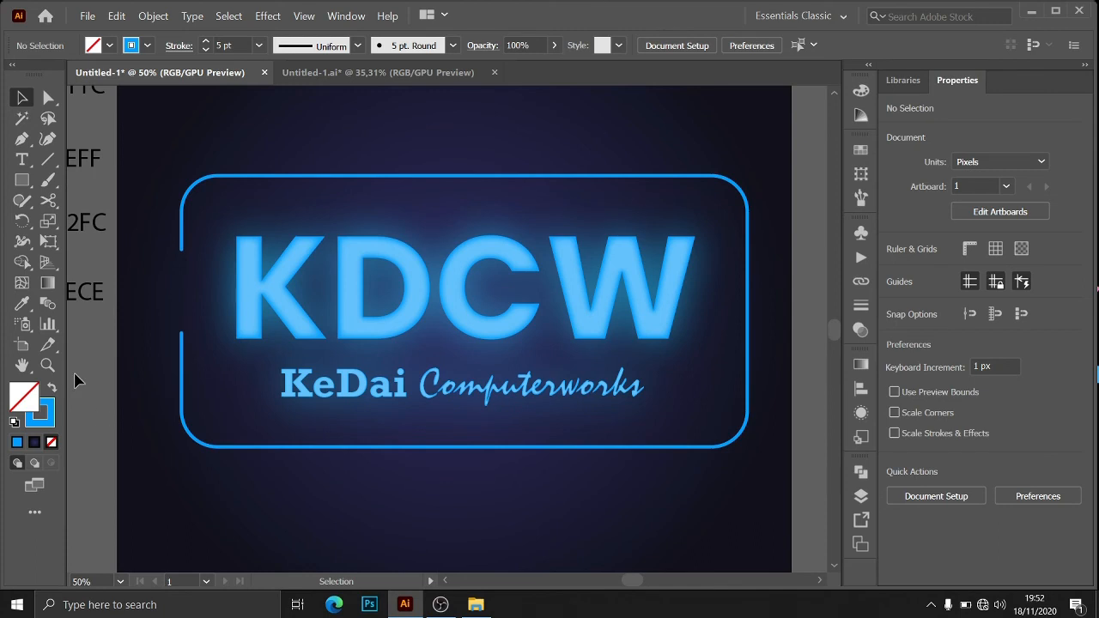
left_click(49, 201)
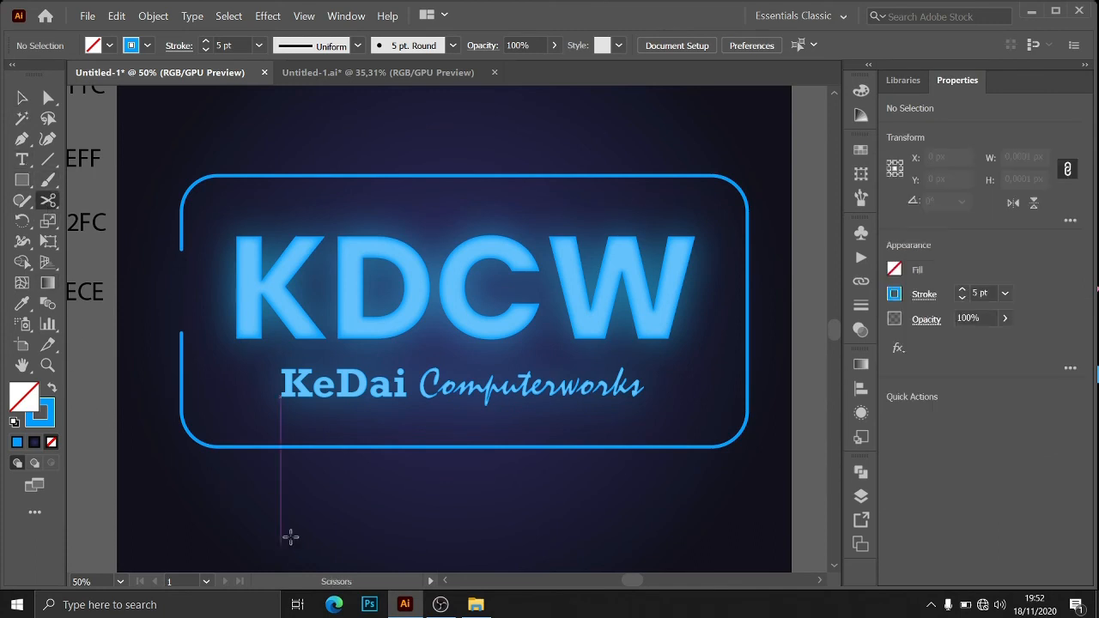
left_click(276, 444)
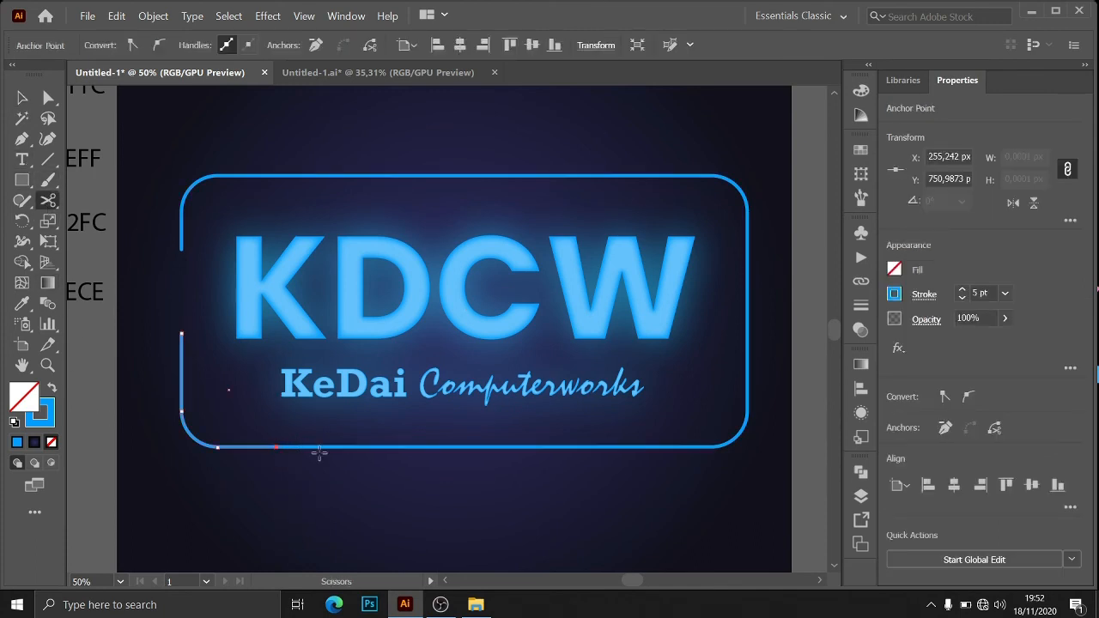
left_click(413, 445)
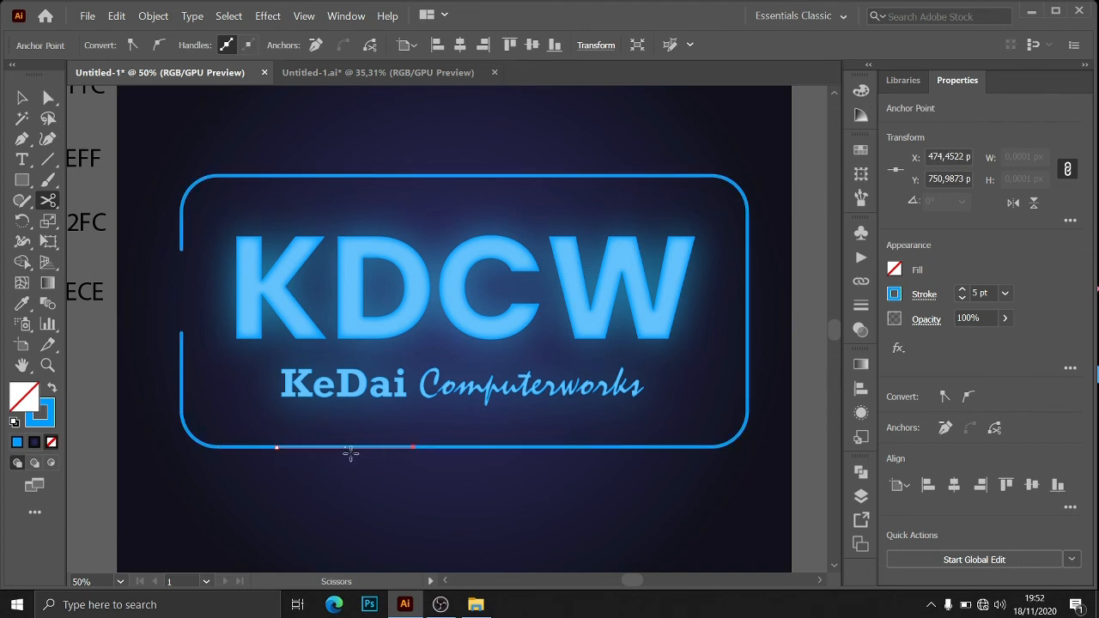
key("Delete")
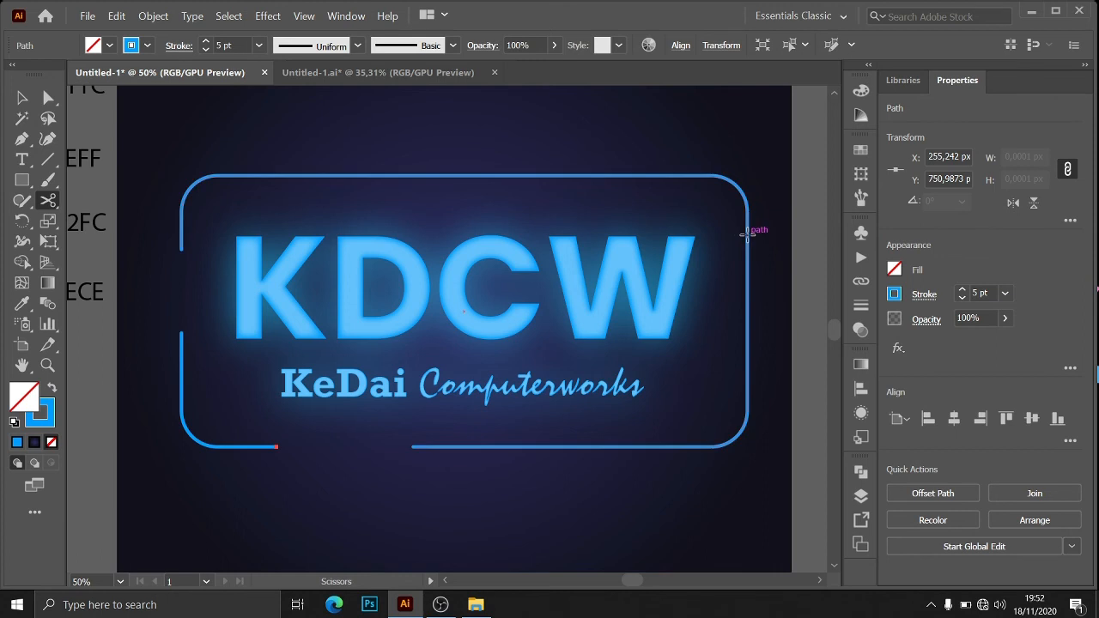
Step: Cut the frame's right side and delete a section about 87 px long beside the W
left_click(747, 299)
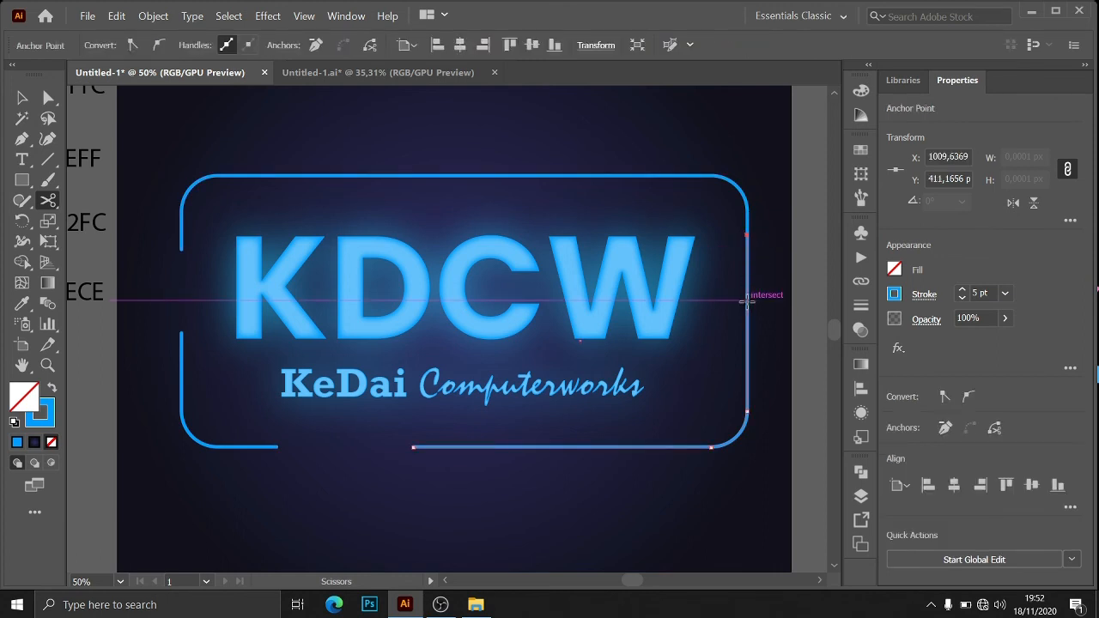
left_click(746, 245)
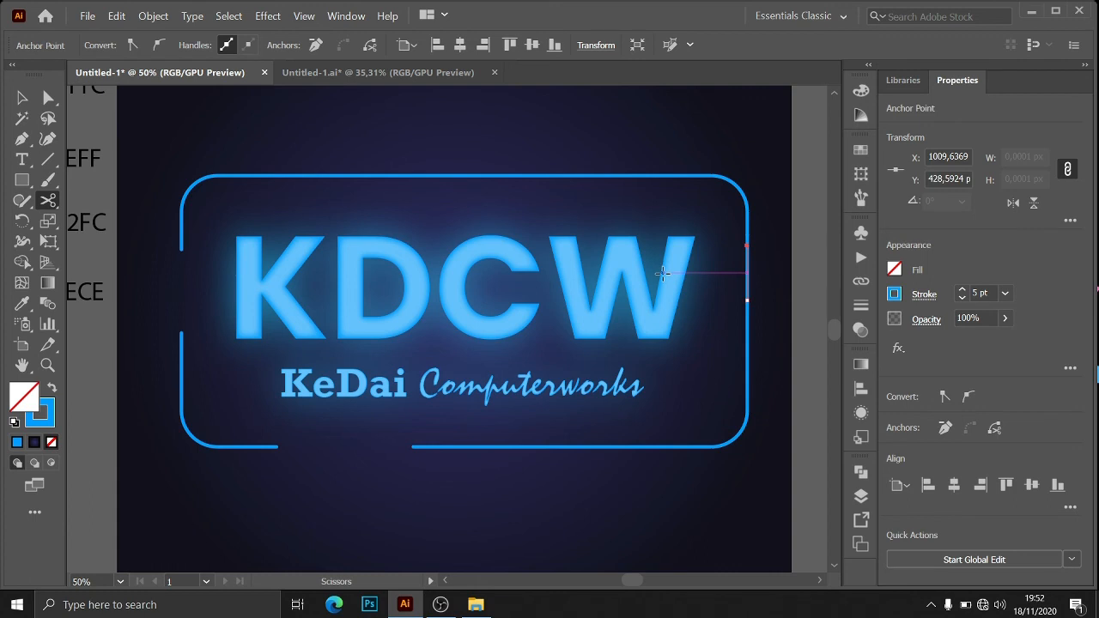
key("Delete")
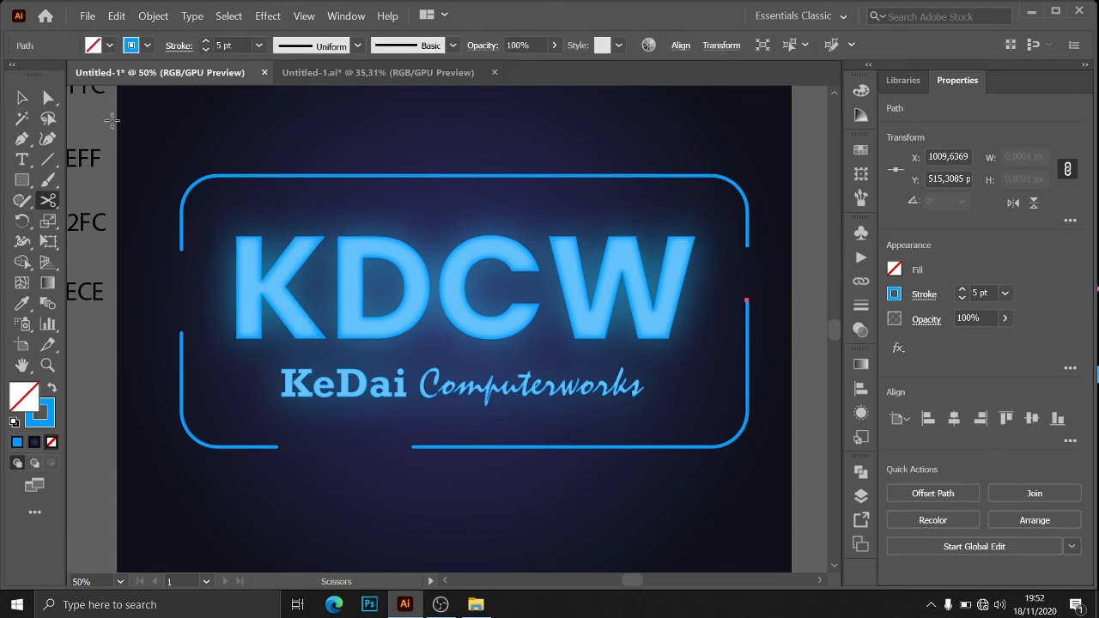
left_click(22, 97)
left_click(522, 349)
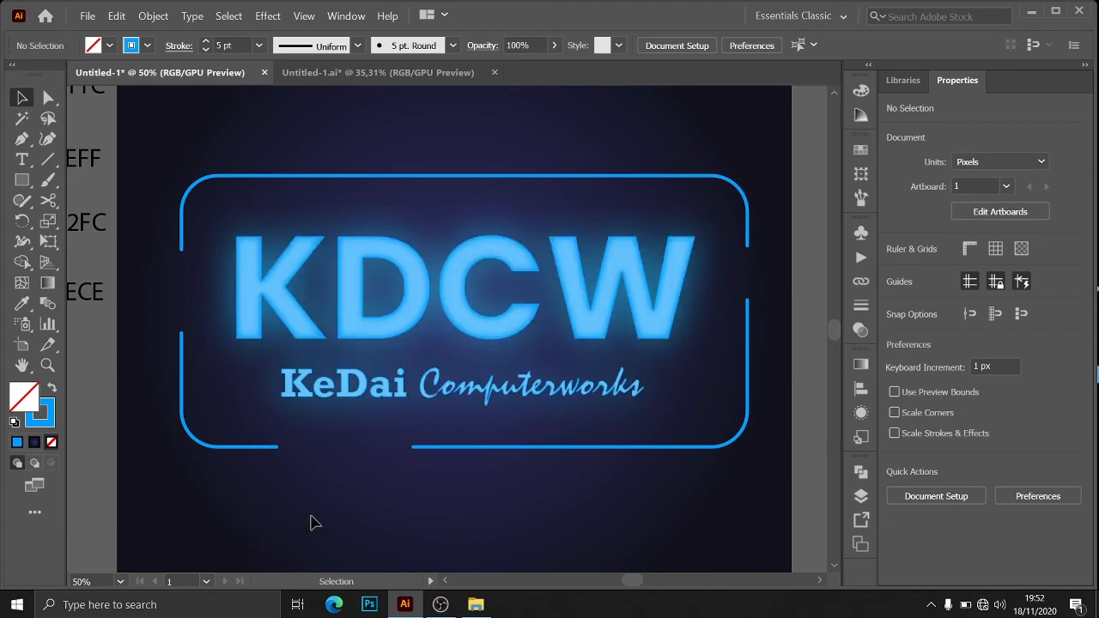
Step: Group the KDCW text, the tagline and the frame segments except the lower-left one
scroll(231, 492, "down", 1)
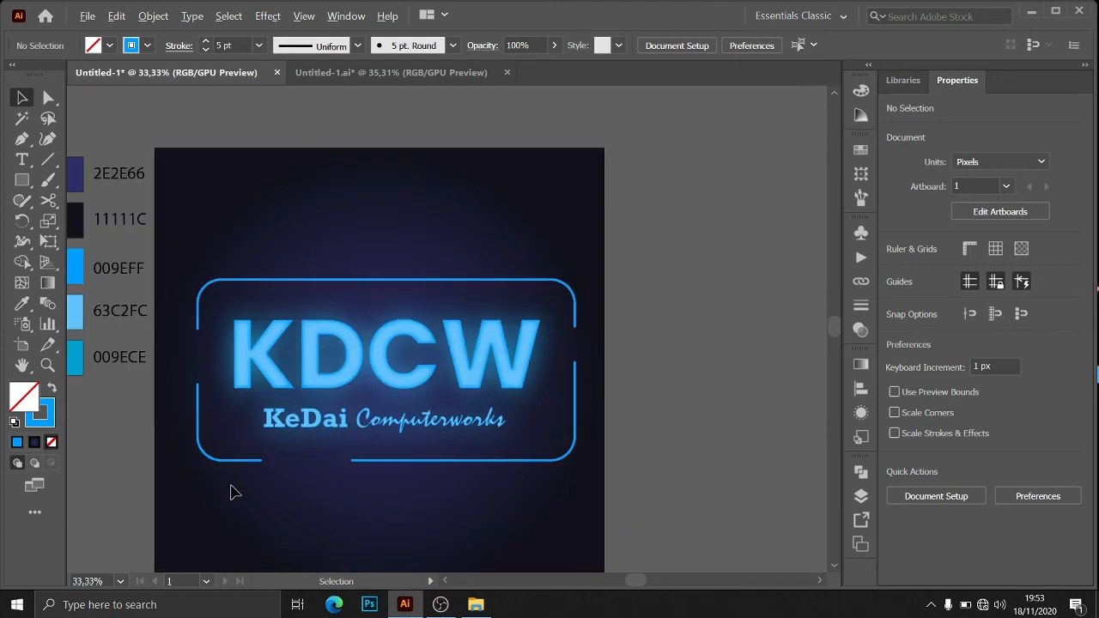
scroll(325, 472, "down", 1)
scroll(325, 472, "down", 2)
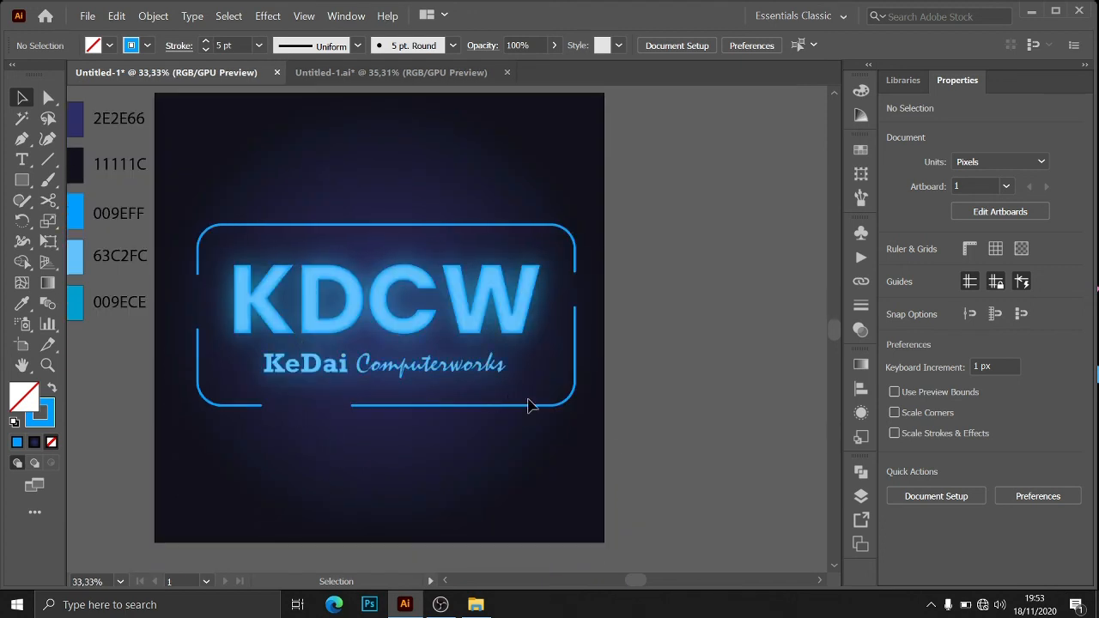
left_click_drag(659, 432, 323, 220)
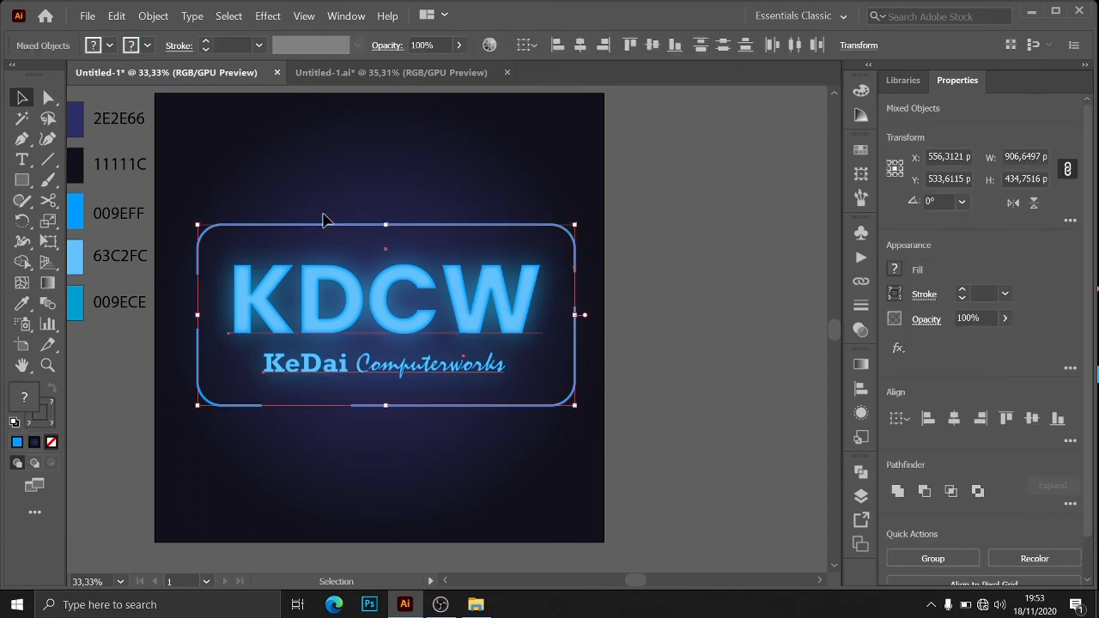
key("a")
key("v")
key("ctrl+g")
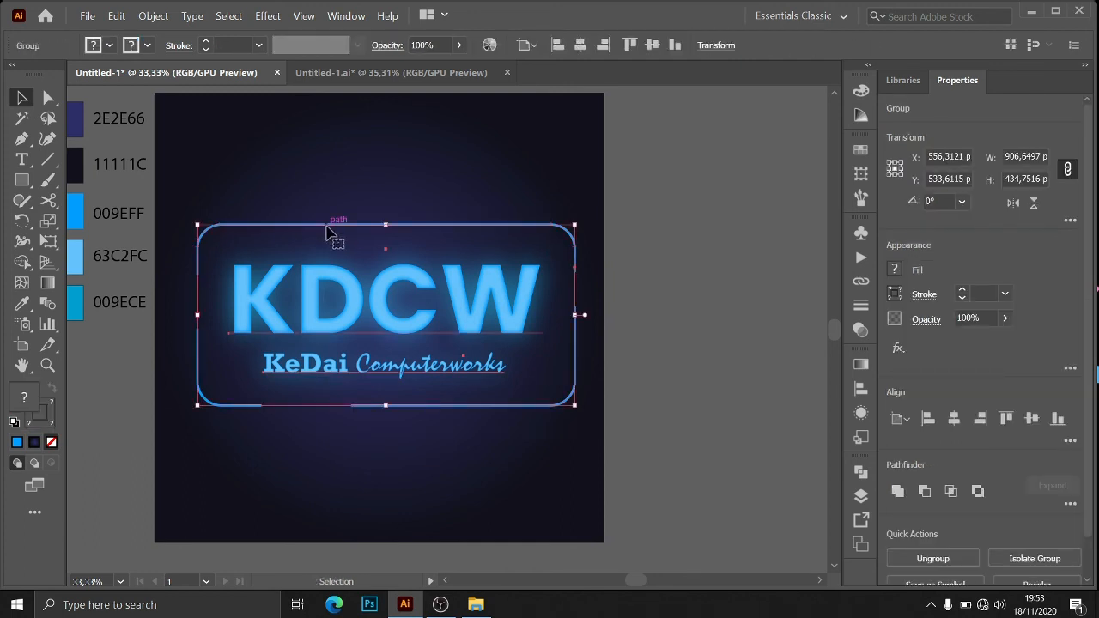
Step: Unlock Layer 1 and centre the grouped artwork horizontally and vertically with the background square
left_click(862, 498)
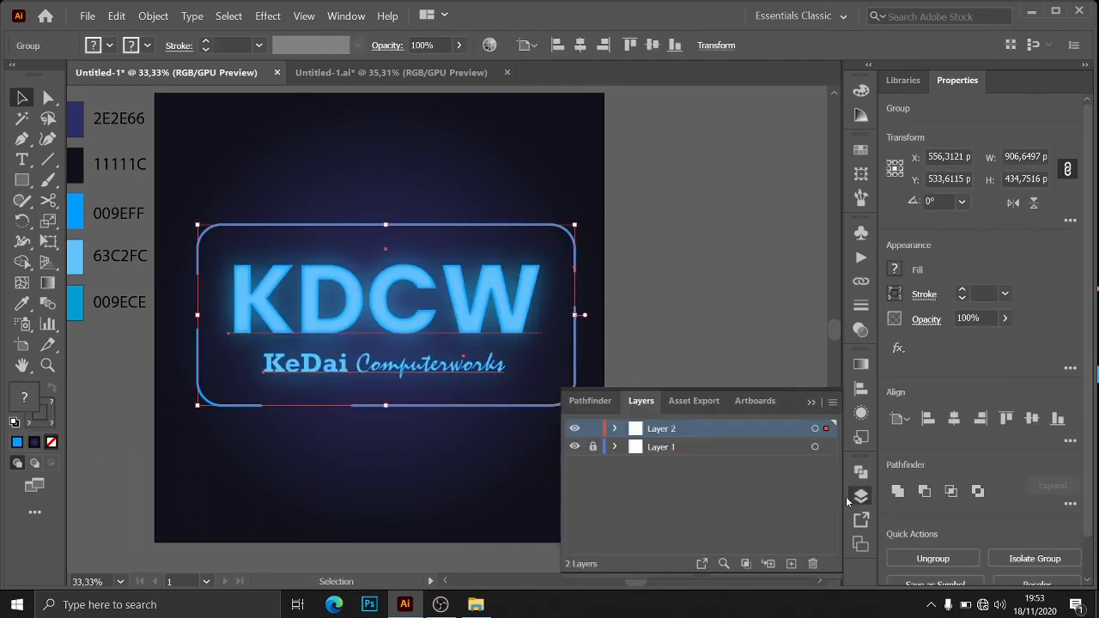
left_click(592, 447)
left_click(705, 303)
left_click(392, 373)
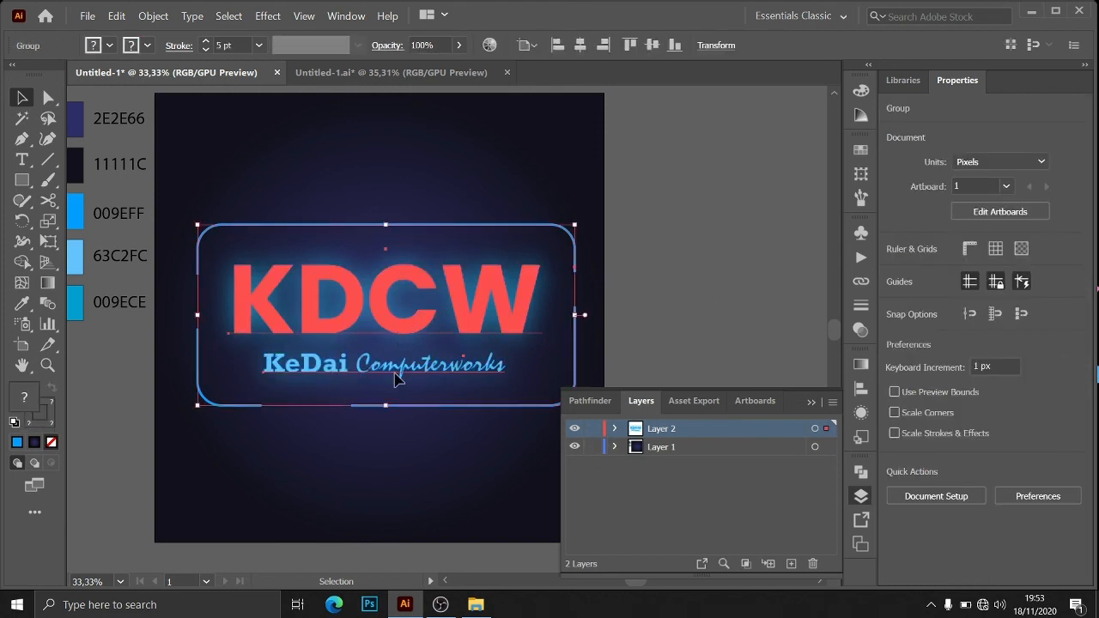
left_click(359, 468, "shift")
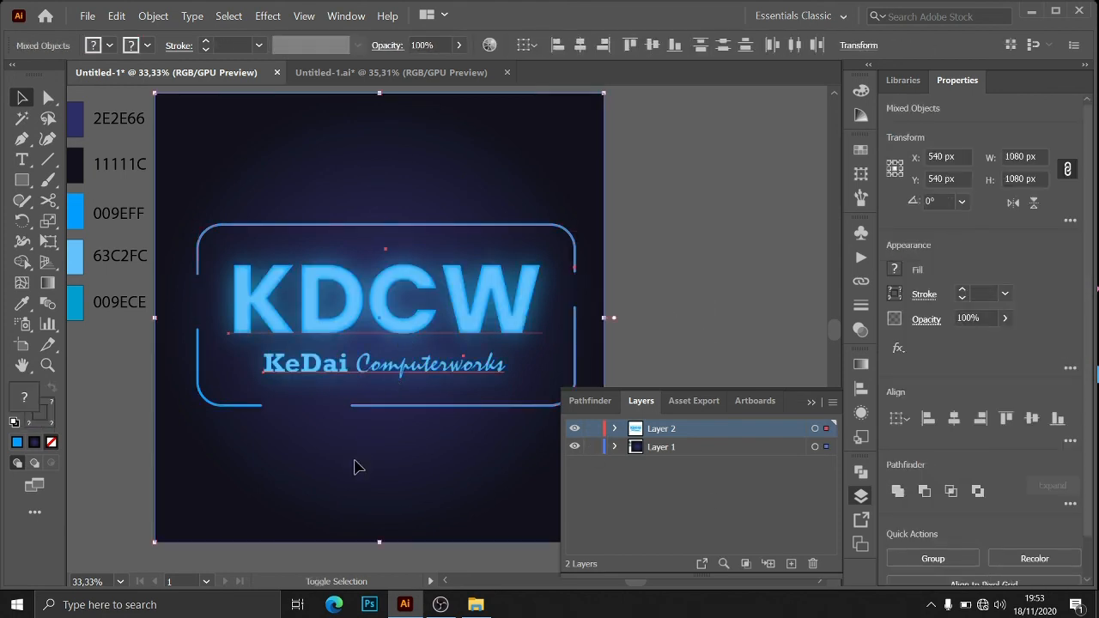
left_click(812, 403)
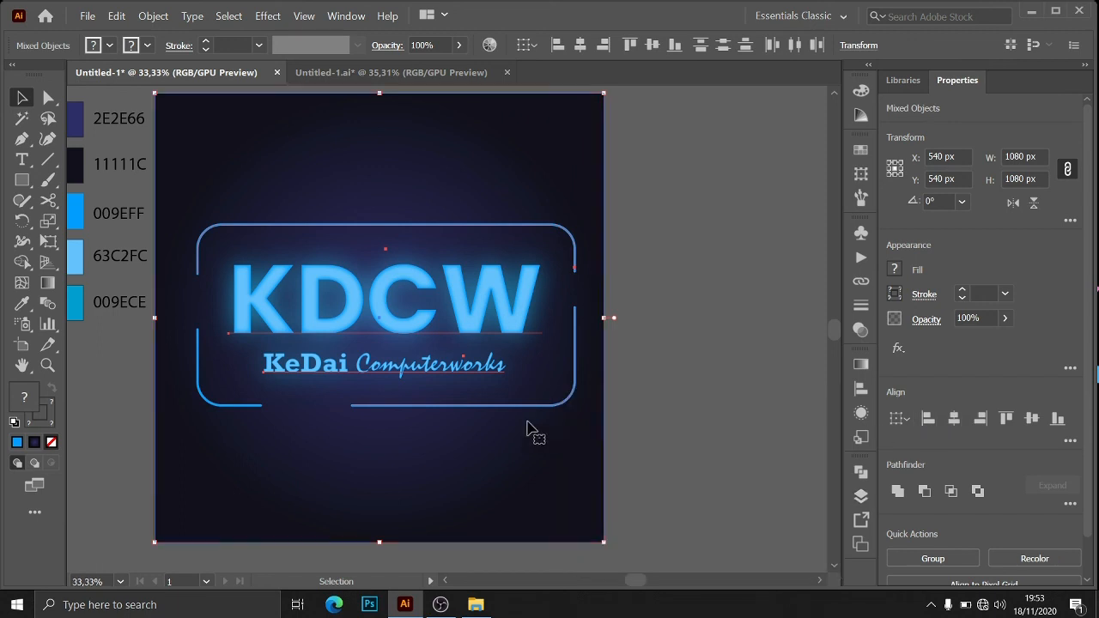
left_click(951, 423)
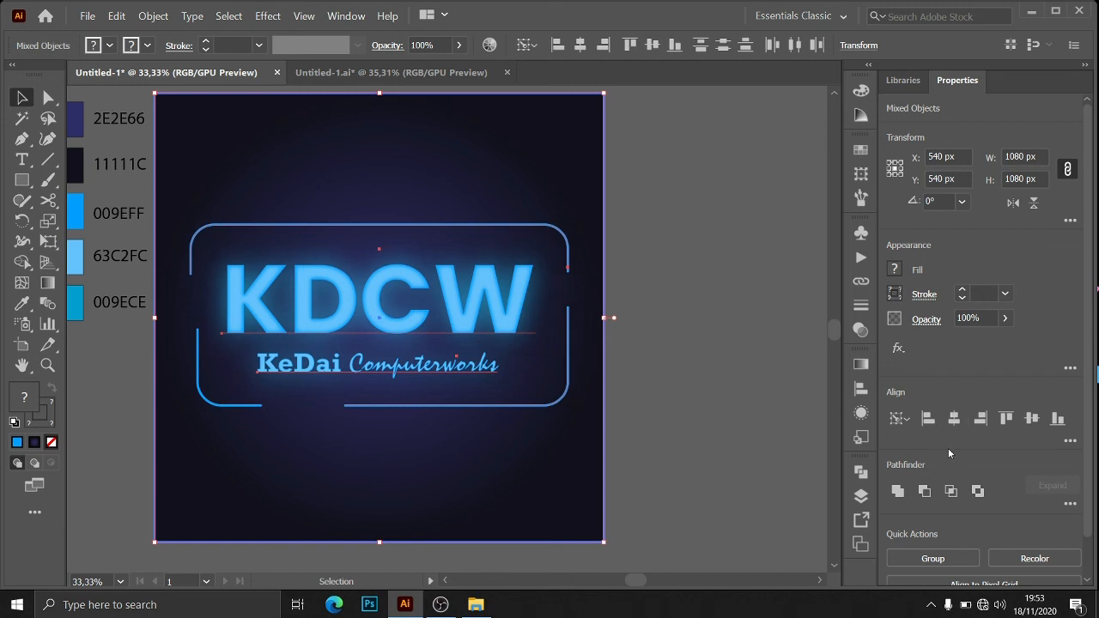
left_click(1033, 421)
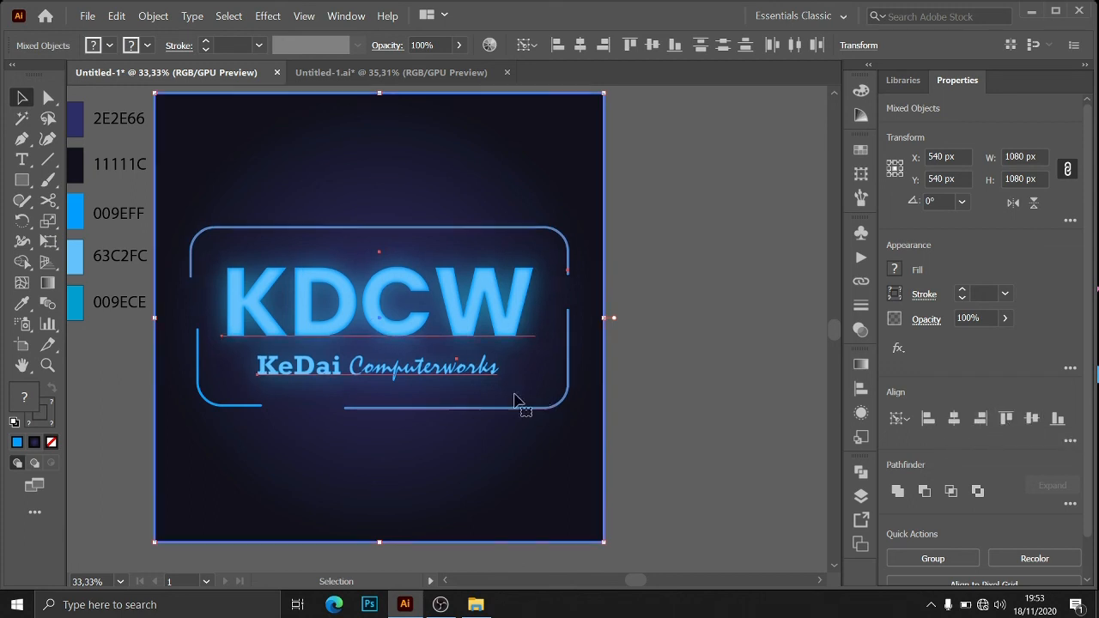
left_click(709, 417)
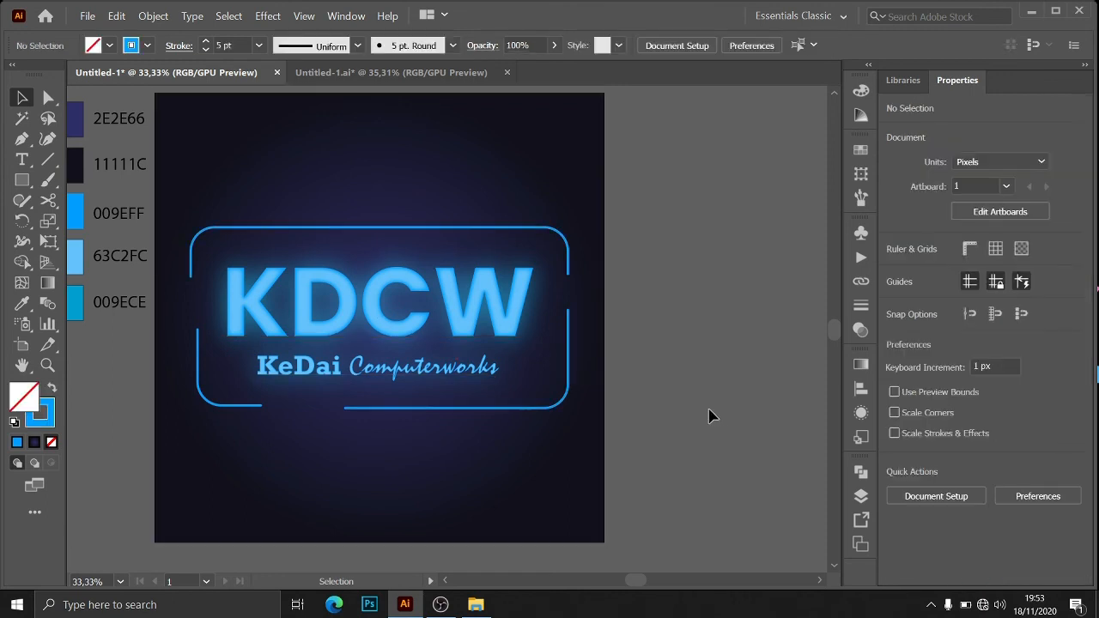
Step: Align the loose lower-left frame segment with the left and bottom edges of the grouped artwork
left_click(121, 582)
left_click(145, 567)
key("ctrl+a")
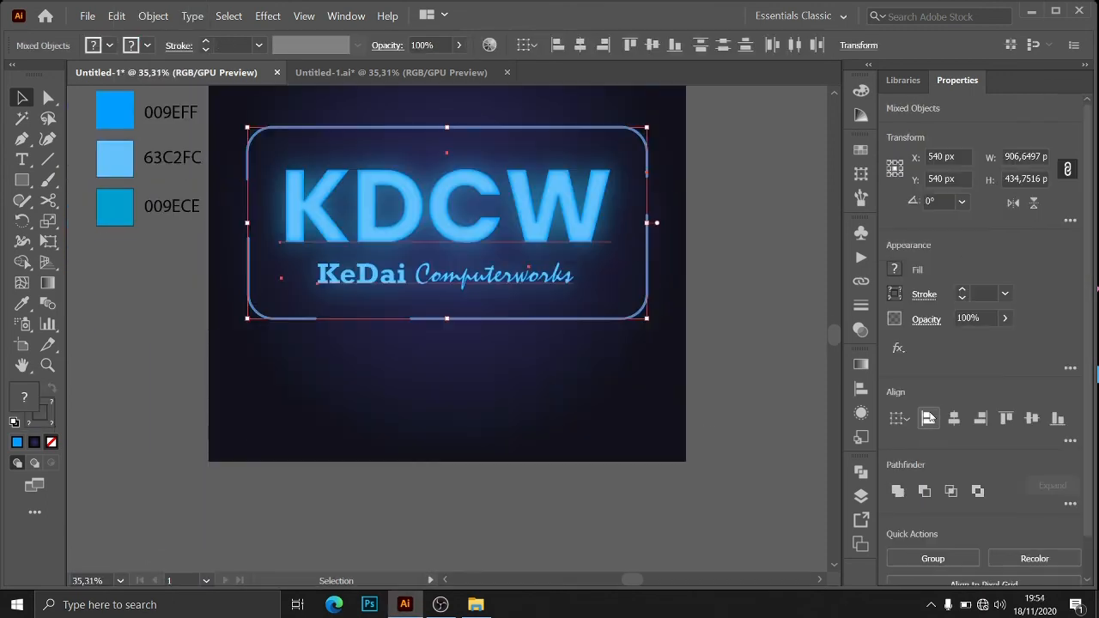
left_click(143, 409)
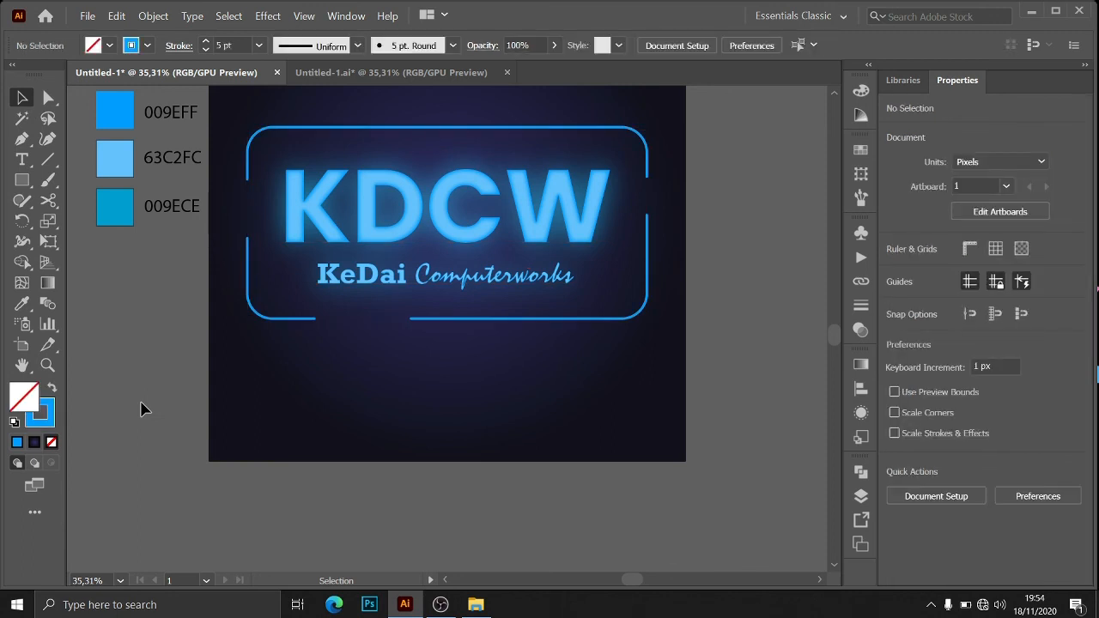
scroll(118, 486, "up", 5)
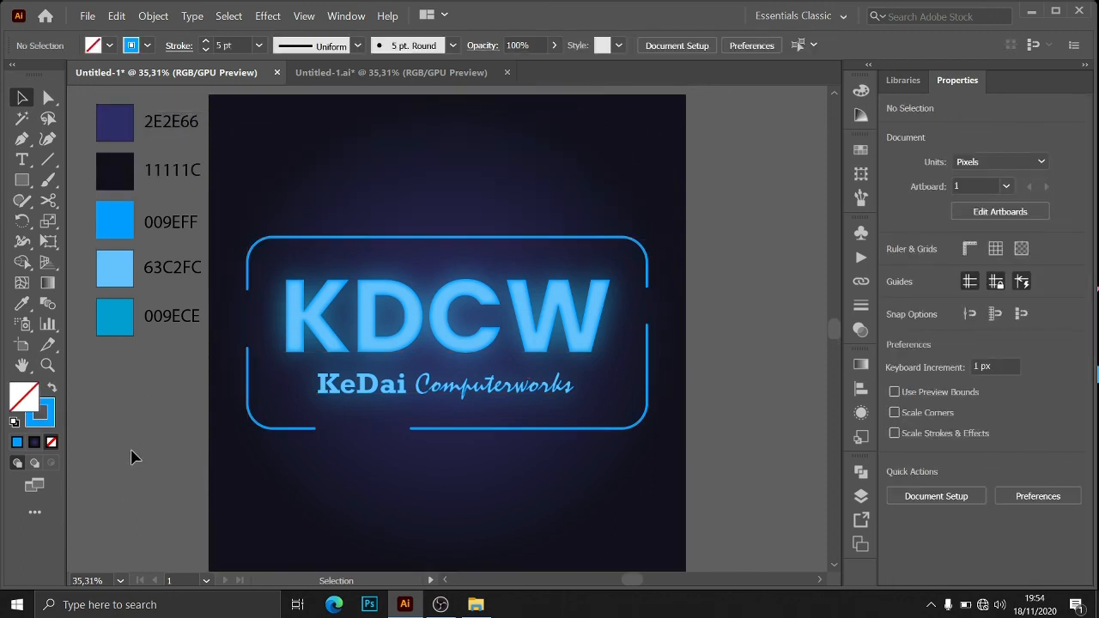
scroll(131, 457, "down", 2)
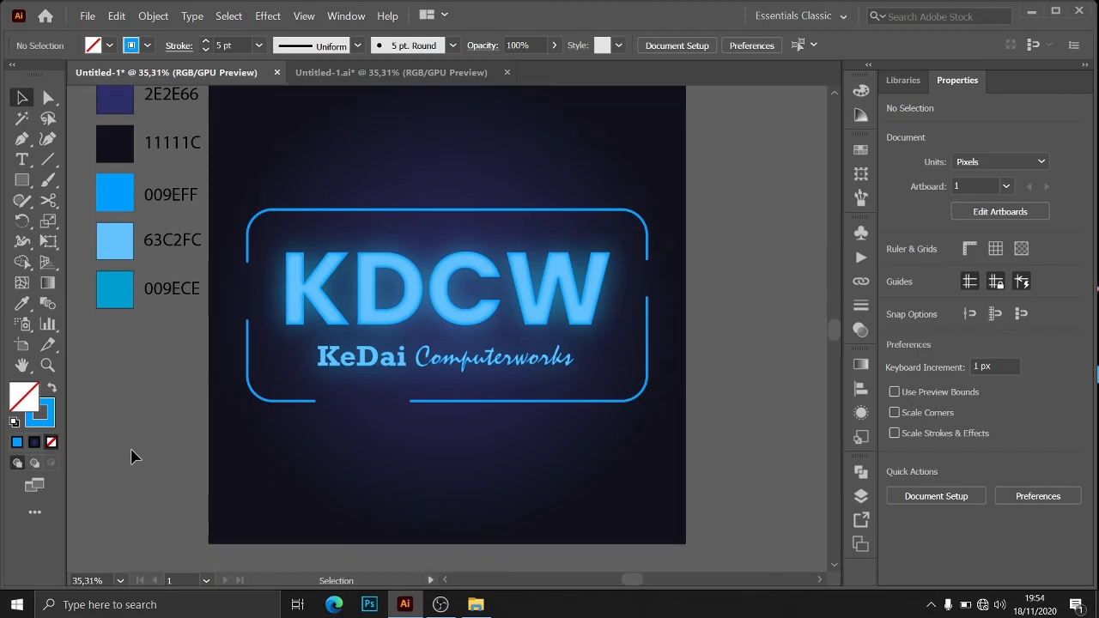